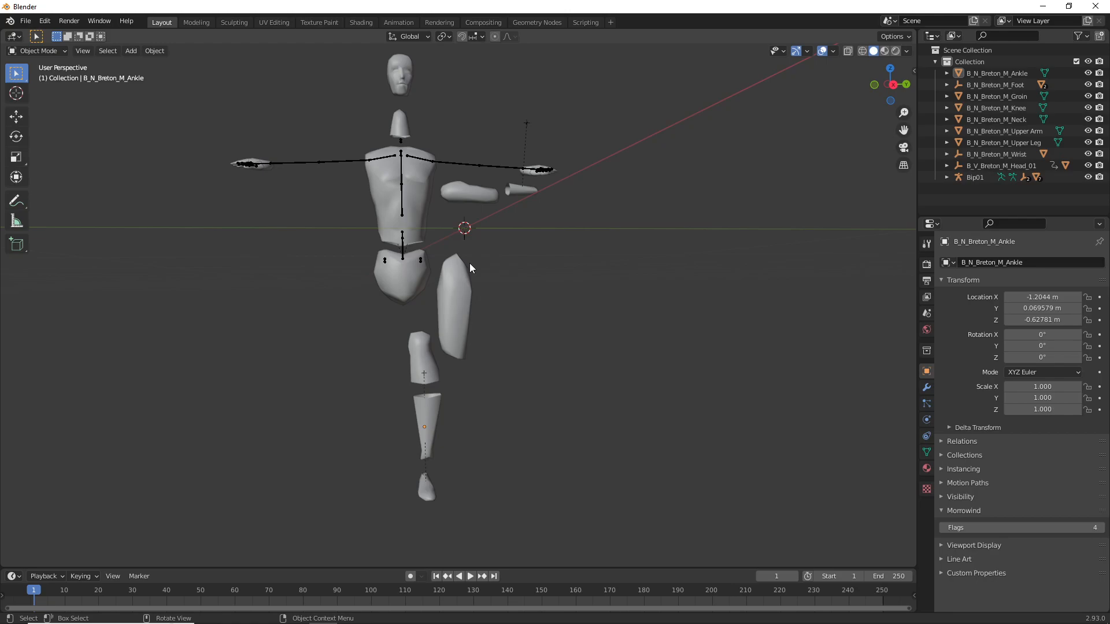
Select the head and neck meshes in turn to examine the separate Breton body parts.
mouse_move(522, 273)
middle_mouse_down()
mouse_move(567, 315)
mouse_move(507, 319)
mouse_move(541, 283)
middle_mouse_up()
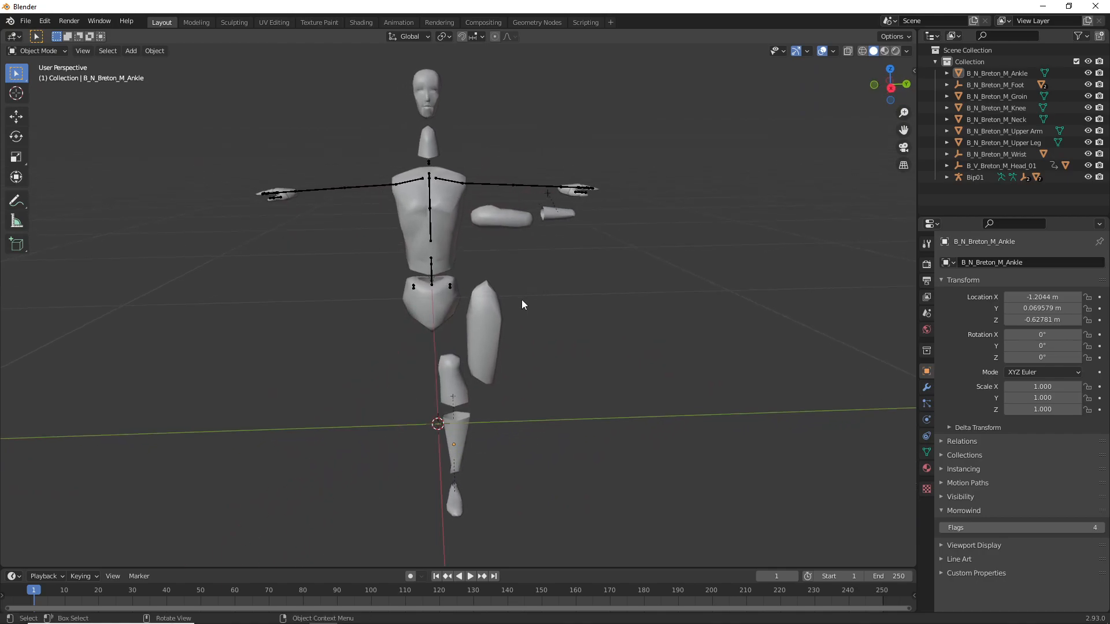
mouse_move(524, 296)
middle_mouse_down()
mouse_move(557, 283)
mouse_move(581, 248)
mouse_move(585, 268)
mouse_move(410, 293)
mouse_move(539, 282)
mouse_move(500, 298)
mouse_move(540, 296)
mouse_move(528, 286)
middle_mouse_up()
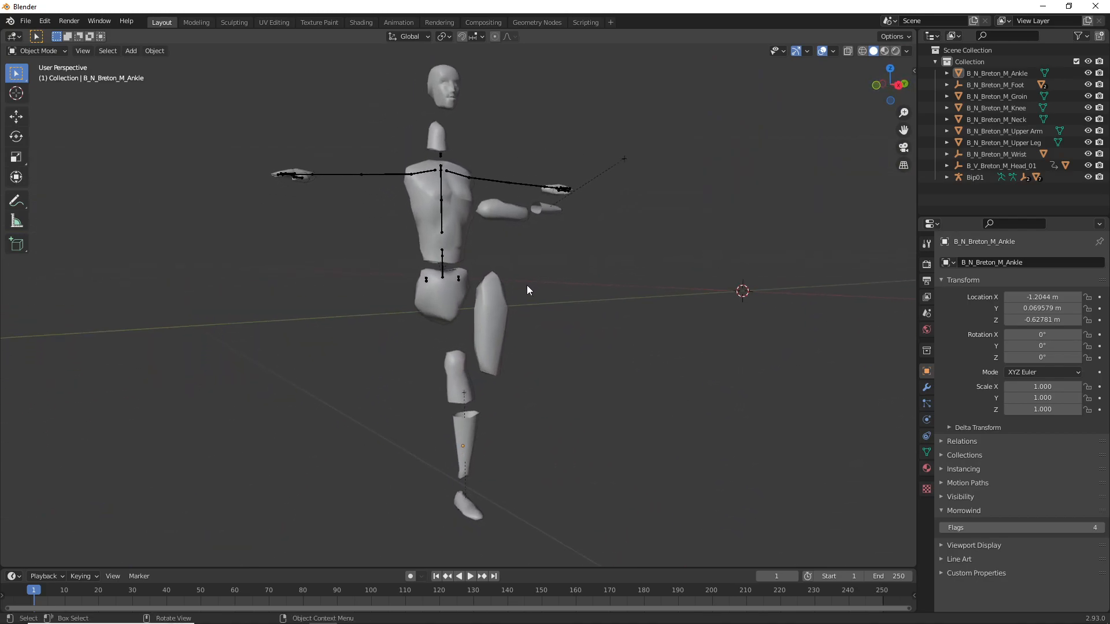
left_click(443, 87)
middle_click_drag(458, 93, 426, 152)
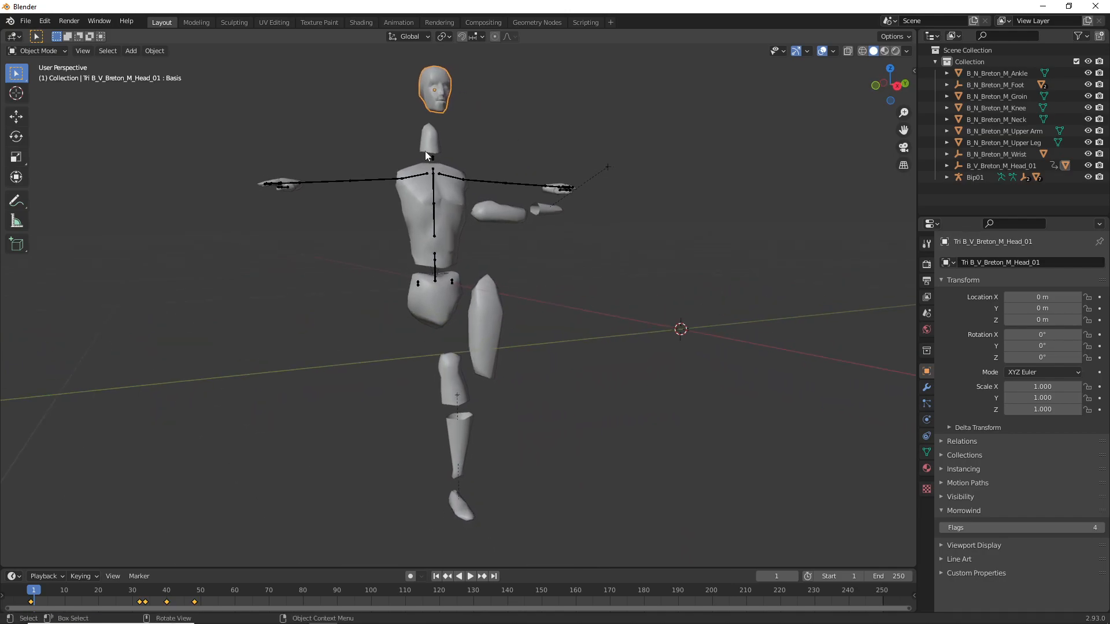
left_click(424, 150)
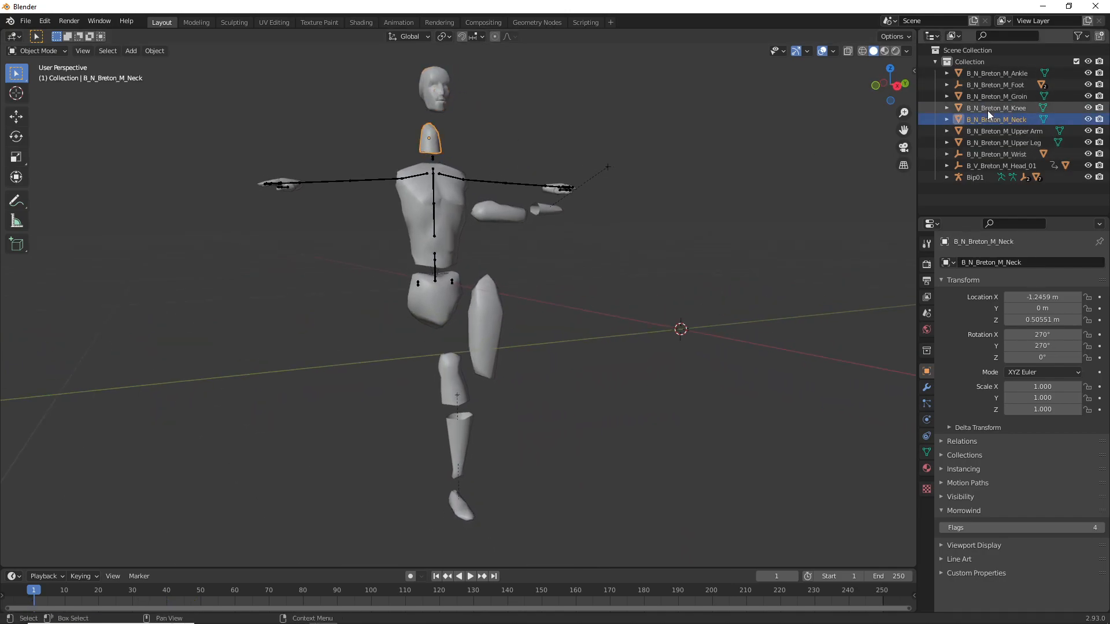
Select the Bip01 armature's whole hierarchy, examine the parts it includes, and clear the selection.
left_click(433, 181)
right_click(979, 177)
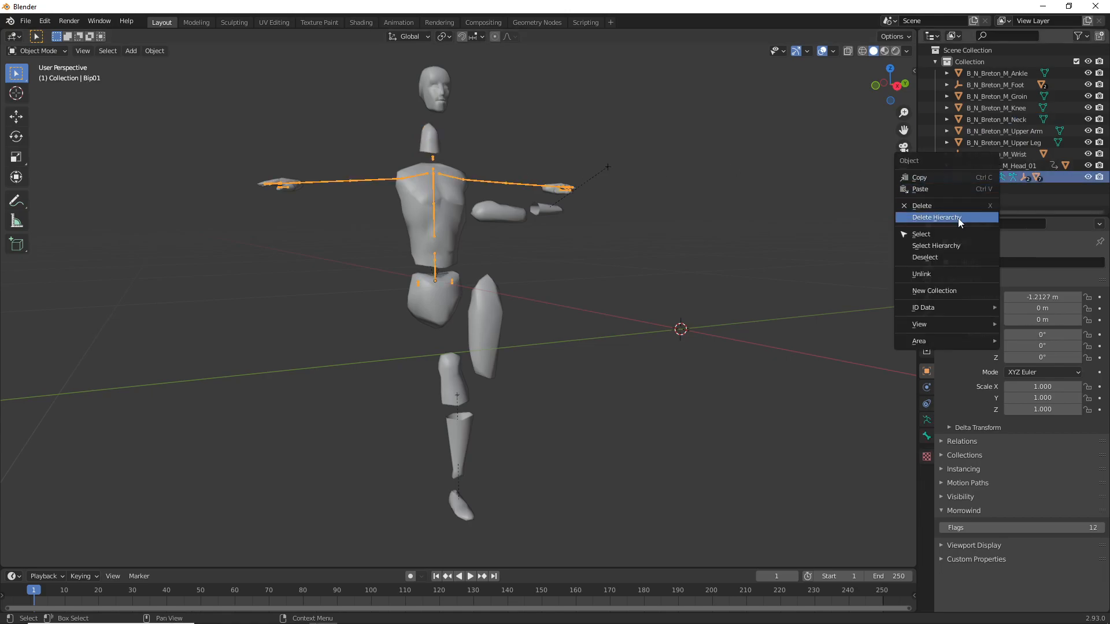
left_click(951, 246)
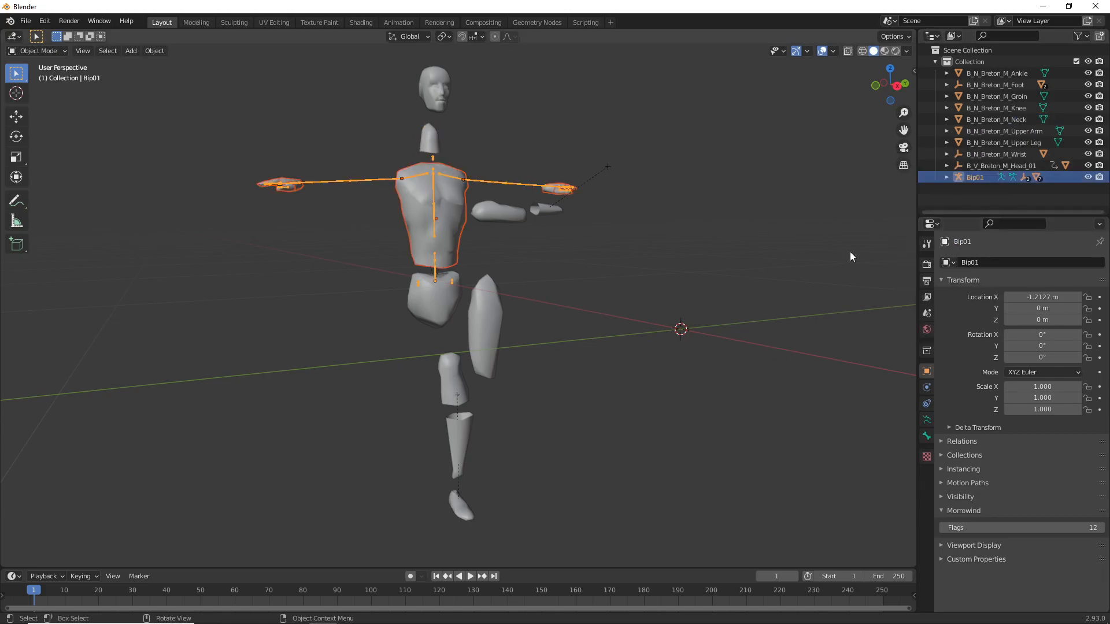
middle_click_drag(577, 305, 621, 301)
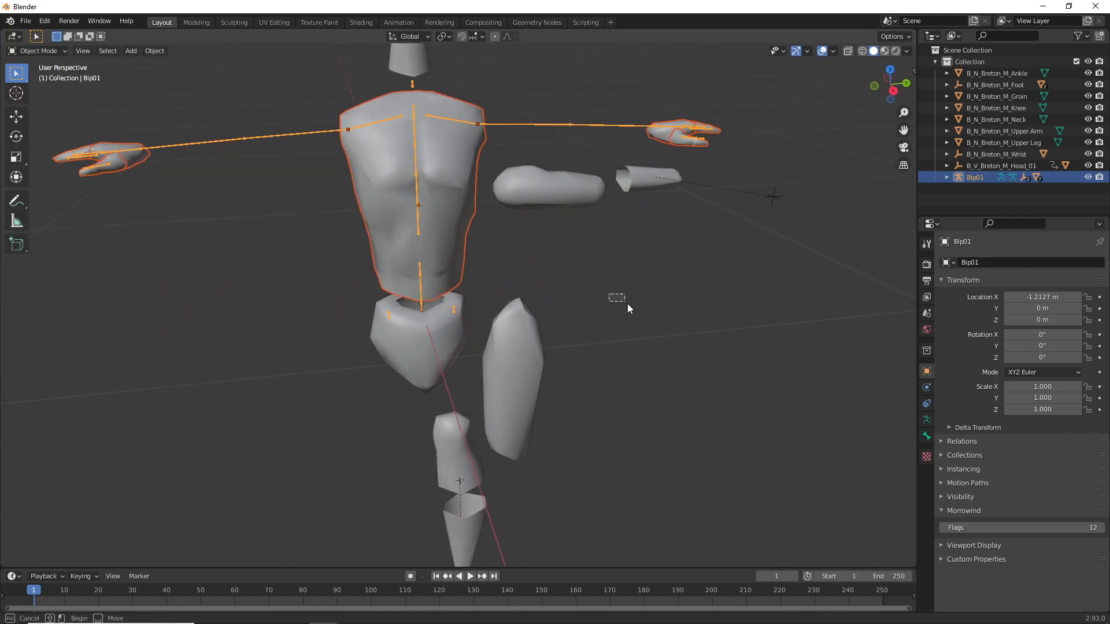
left_click_drag(622, 305, 636, 317)
Import the NIF file b_n_breton_m_hand.1st.nif, filtering the meshes folder by "breton_m_hand".
scroll(636, 317, "down", 5)
left_click(26, 21)
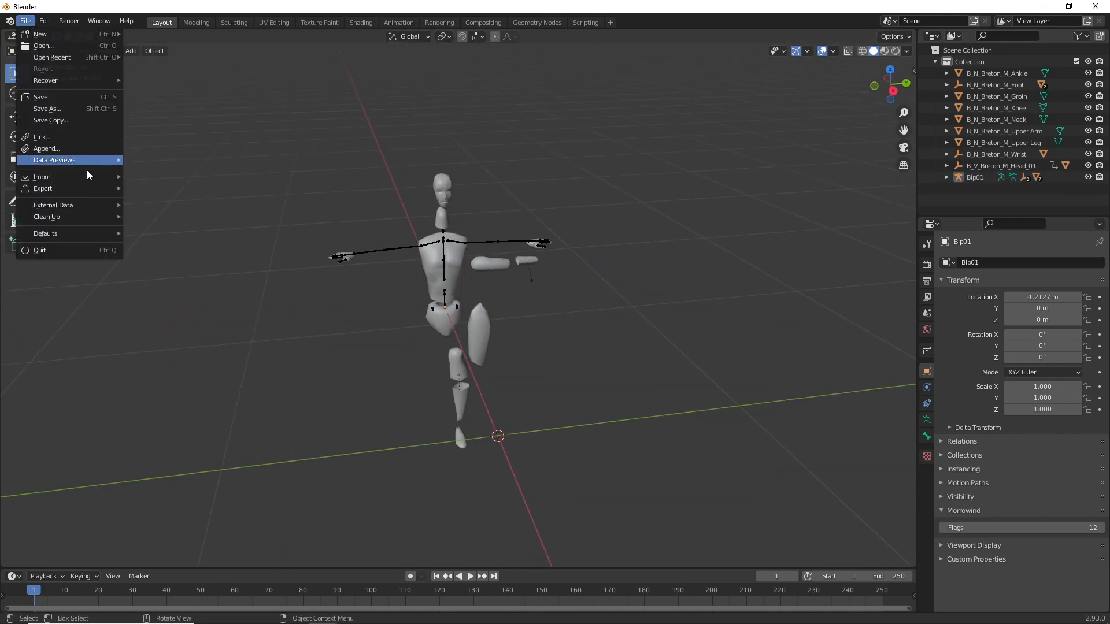
mouse_move(86, 176)
left_click(185, 301)
left_click(733, 122)
type("breton_m_hand")
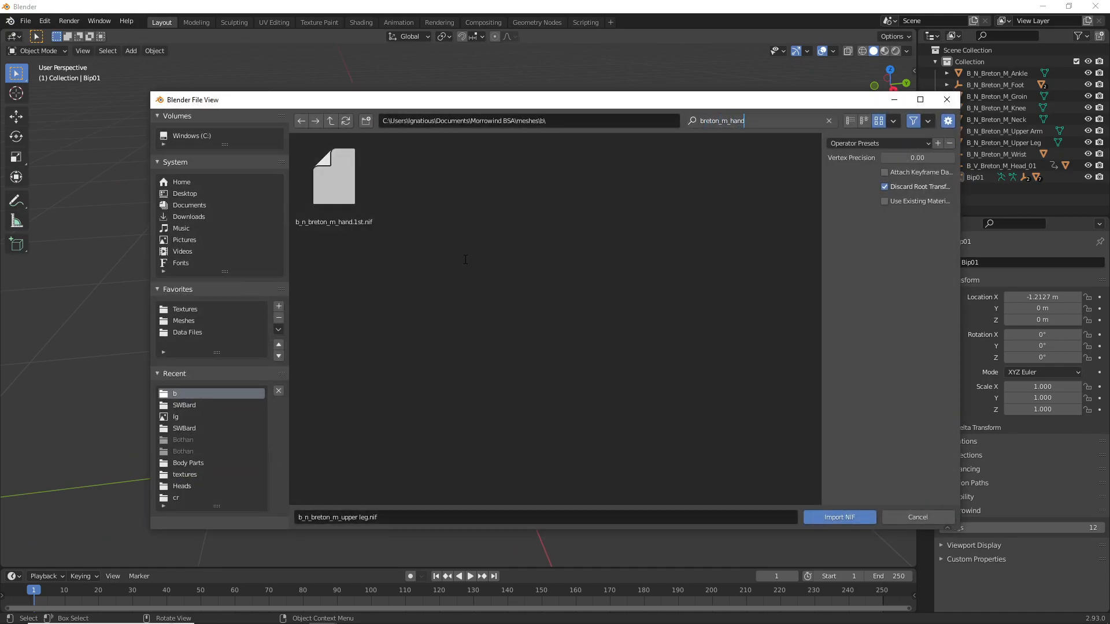
double_click(319, 196)
Move the imported first-person hand armature along the X axis to about -1.61 m, behind the body.
key("g")
key("x")
left_click(259, 261)
middle_click_drag(712, 301, 458, 240)
scroll(430, 299, "up", 5)
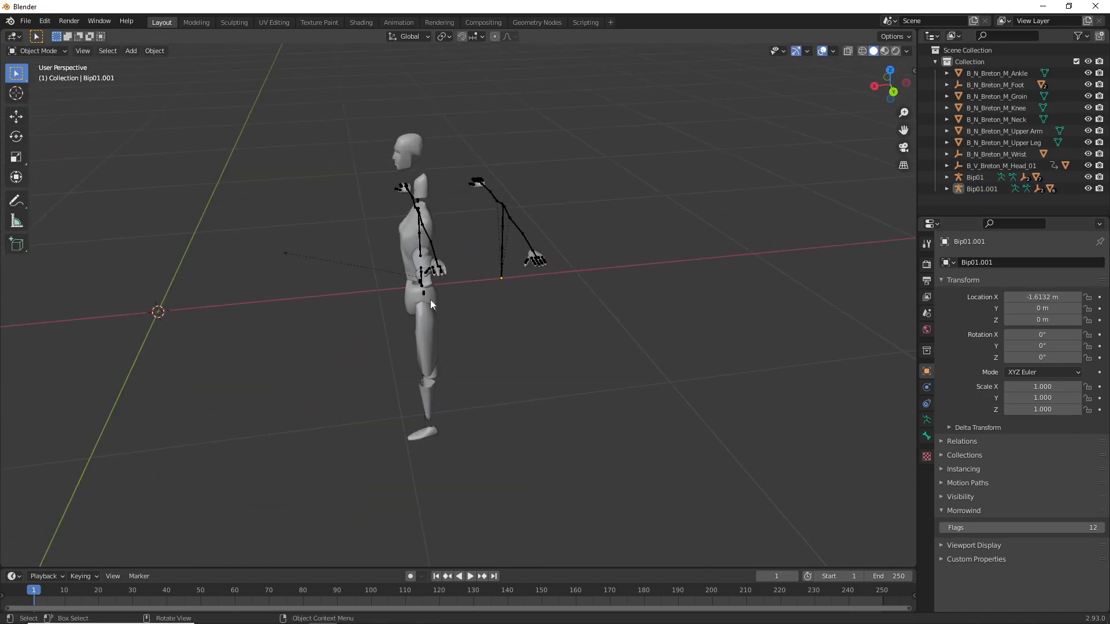
middle_click_drag(430, 300, 542, 274)
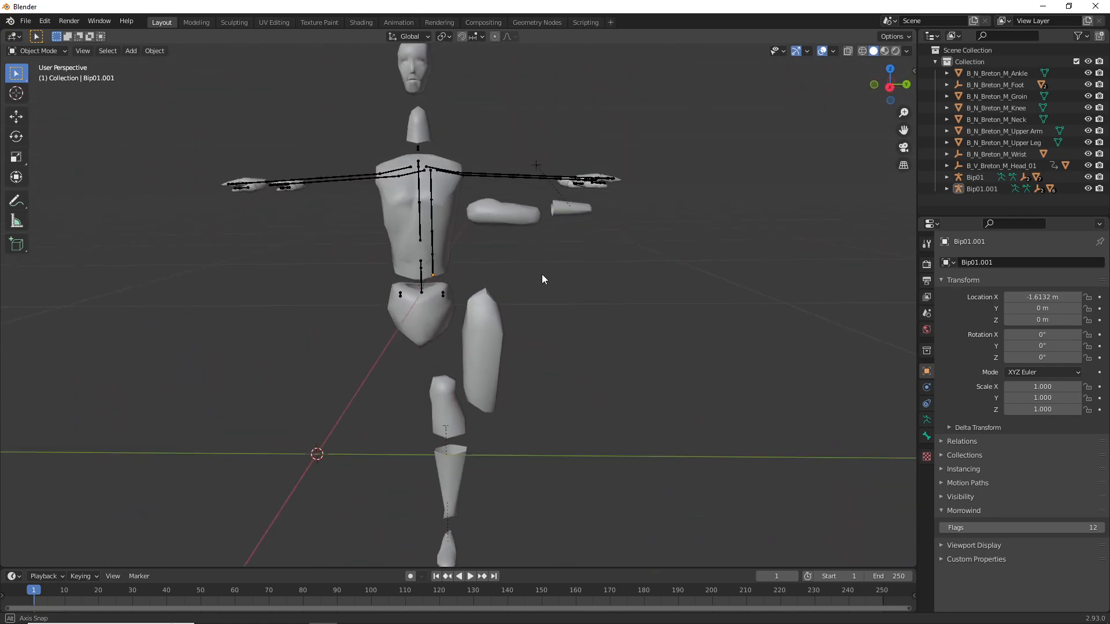
Examine the head, neck, chest and hand meshes by selecting them one after another.
left_click(421, 79)
left_click(420, 136)
left_click(442, 197)
middle_click_drag(443, 200, 390, 186)
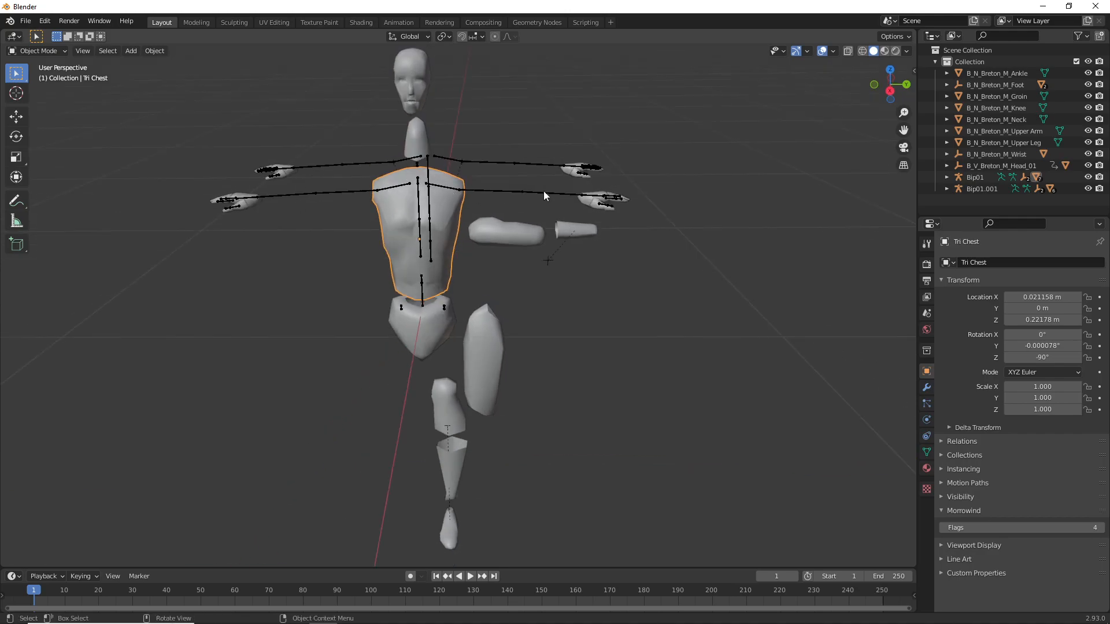
left_click(598, 210)
middle_click_drag(553, 205, 575, 189)
left_click_drag(574, 185, 581, 223, "alt")
left_click(581, 223)
Examine the upper arm, the forearm piece and the groin mesh by selecting each in turn.
left_click_drag(409, 209, 379, 310, "alt")
left_click(506, 211)
left_click(569, 213)
left_click(431, 315)
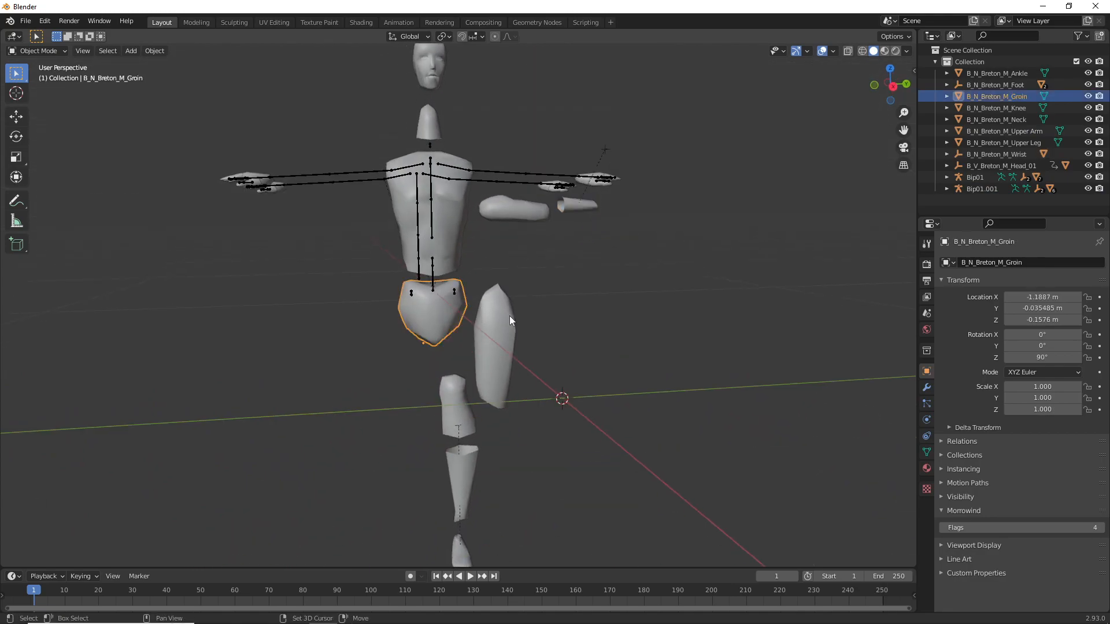
Examine the upper leg, knee, ankle and foot meshes by selecting each in turn.
left_click_drag(509, 315, 516, 203, "alt")
left_click(514, 208)
left_click_drag(497, 311, 466, 285, "alt")
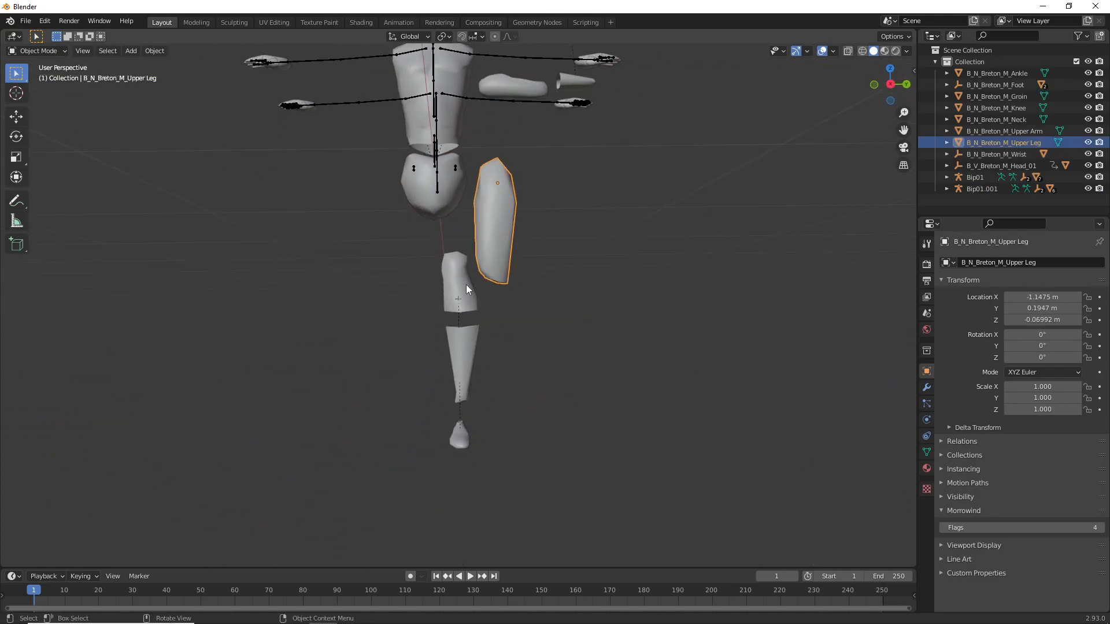
left_click(465, 285)
left_click(453, 373)
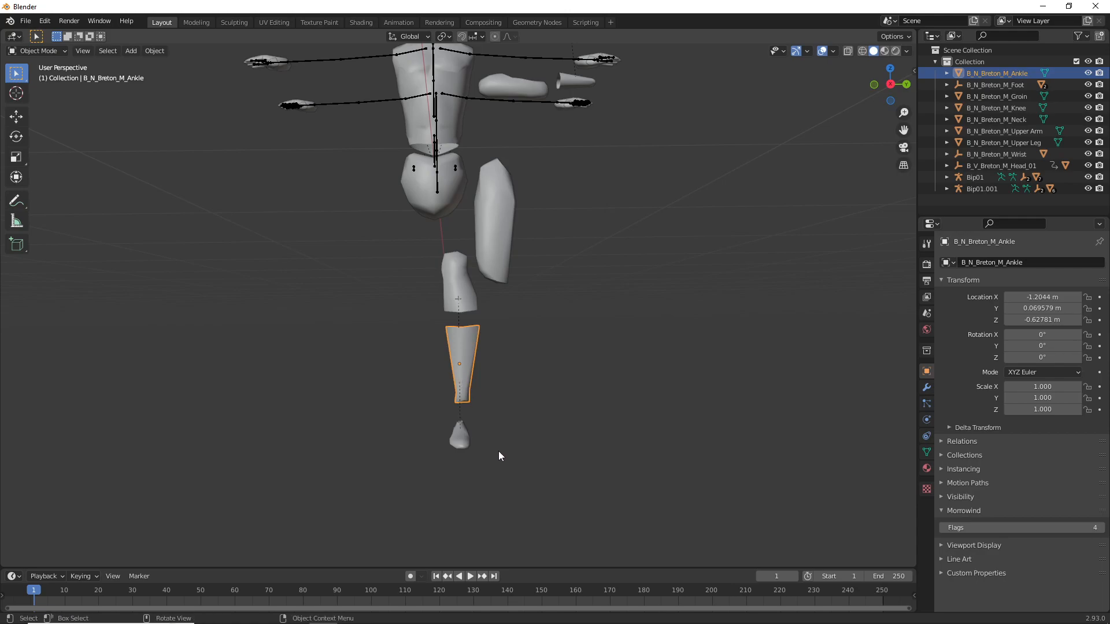
left_click(454, 448)
left_click_drag(454, 448, 406, 390, "alt")
Duplicate the upper leg, knee, ankle and foot along the Y axis to the body's other side, and delete the copies.
left_click_drag(481, 306, 493, 306, "alt")
left_click(494, 306)
left_click(473, 307, "shift")
left_click(468, 411, "shift")
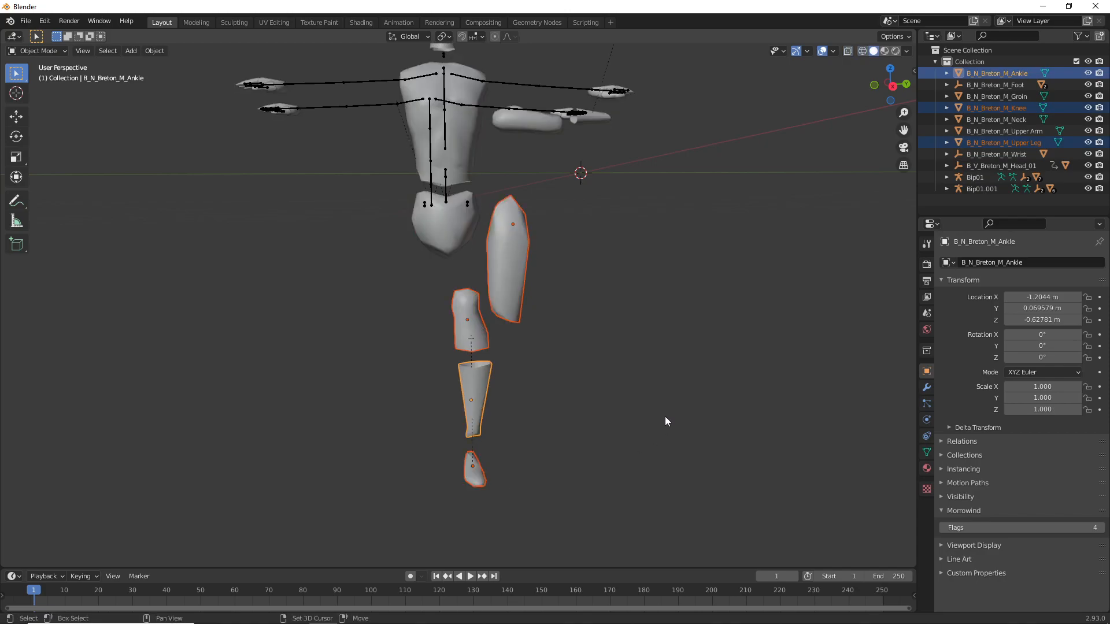
key("shift+d")
key("y")
left_click(579, 433)
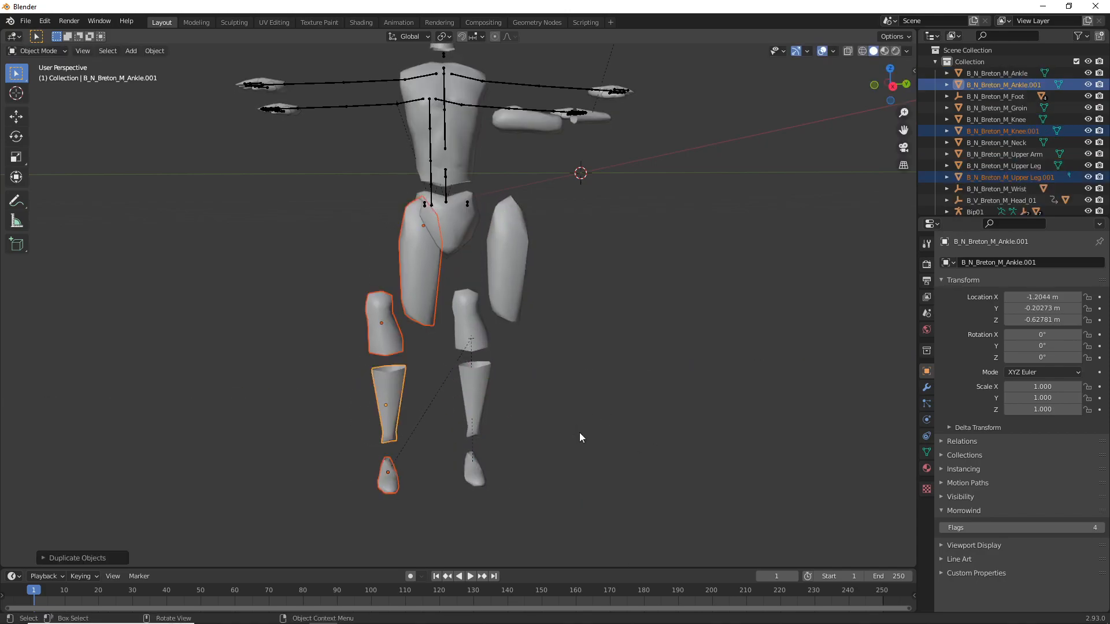
key("Delete")
Inspect the upper leg, knee and ankle pieces again from several angles.
left_click_drag(545, 345, 533, 268, "alt")
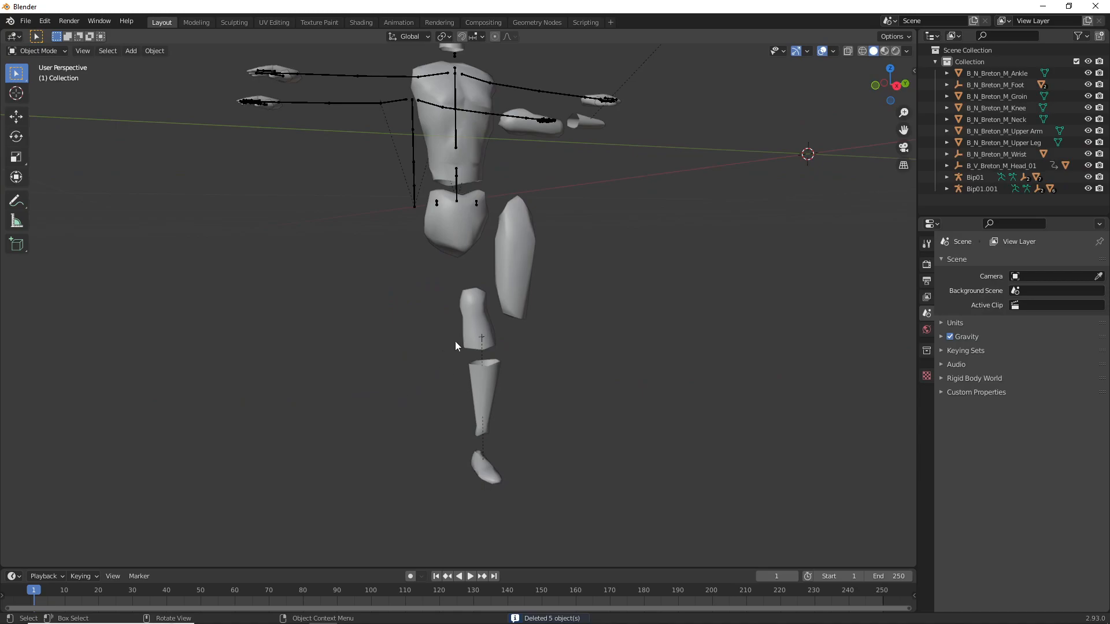
middle_click_drag(479, 246, 487, 307)
left_click(494, 314)
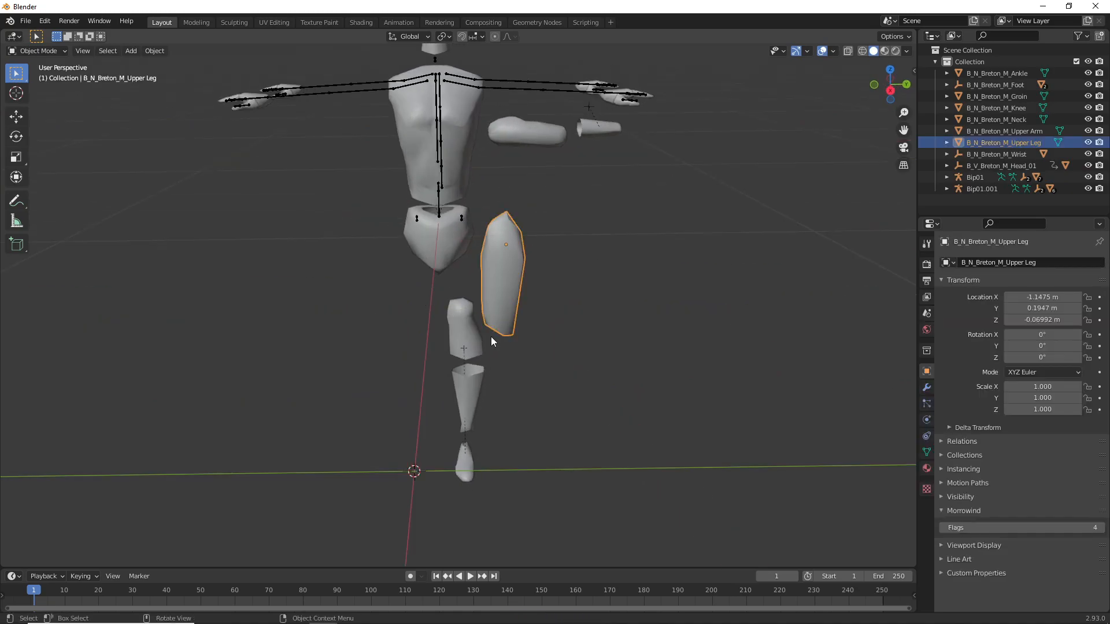
left_click(470, 336)
left_click(480, 381)
middle_click_drag(533, 372, 495, 294)
middle_click_drag(503, 222, 570, 321)
Select the head mesh and inspect its material settings and its face up close.
left_click(494, 110)
middle_click_drag(553, 188, 552, 266)
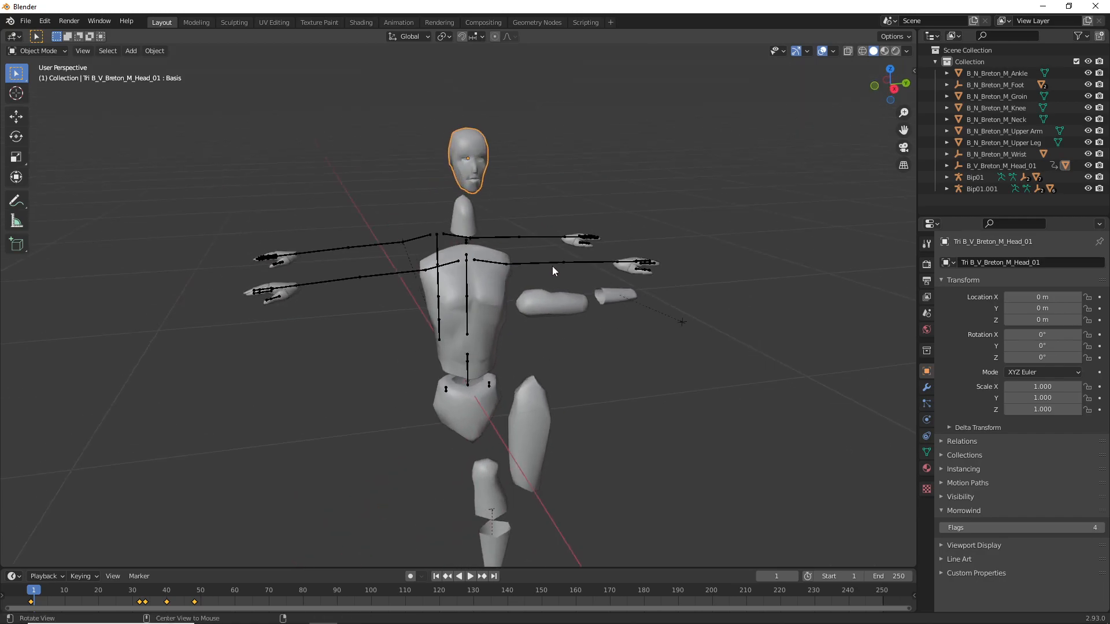
left_click(927, 469)
middle_click_drag(755, 411, 706, 359)
middle_click_drag(633, 396, 464, 297)
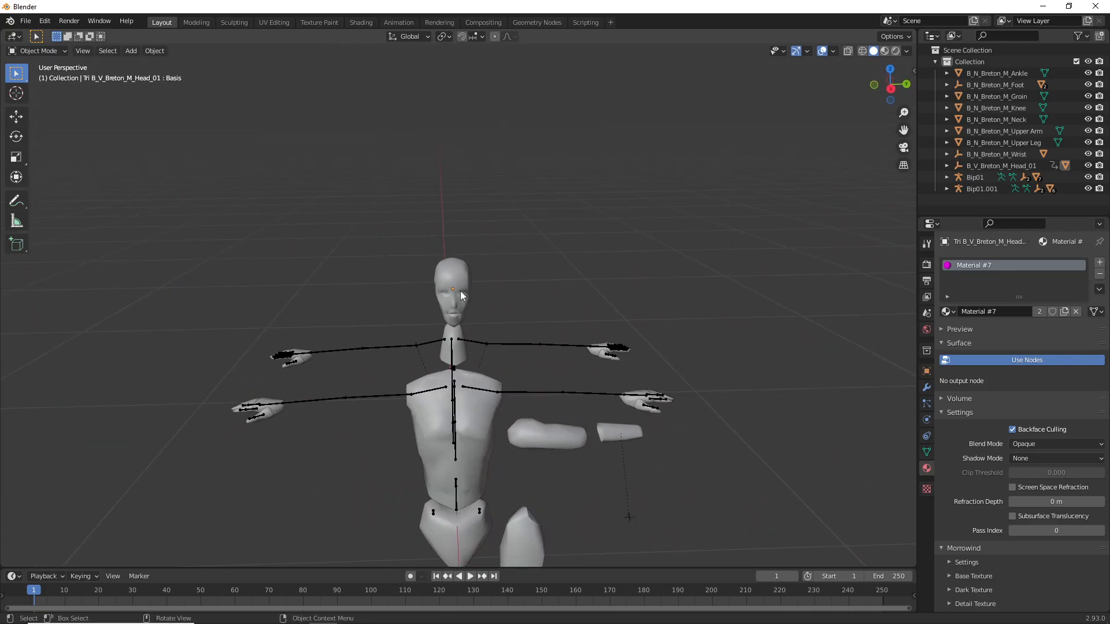
scroll(771, 307, "up", 8)
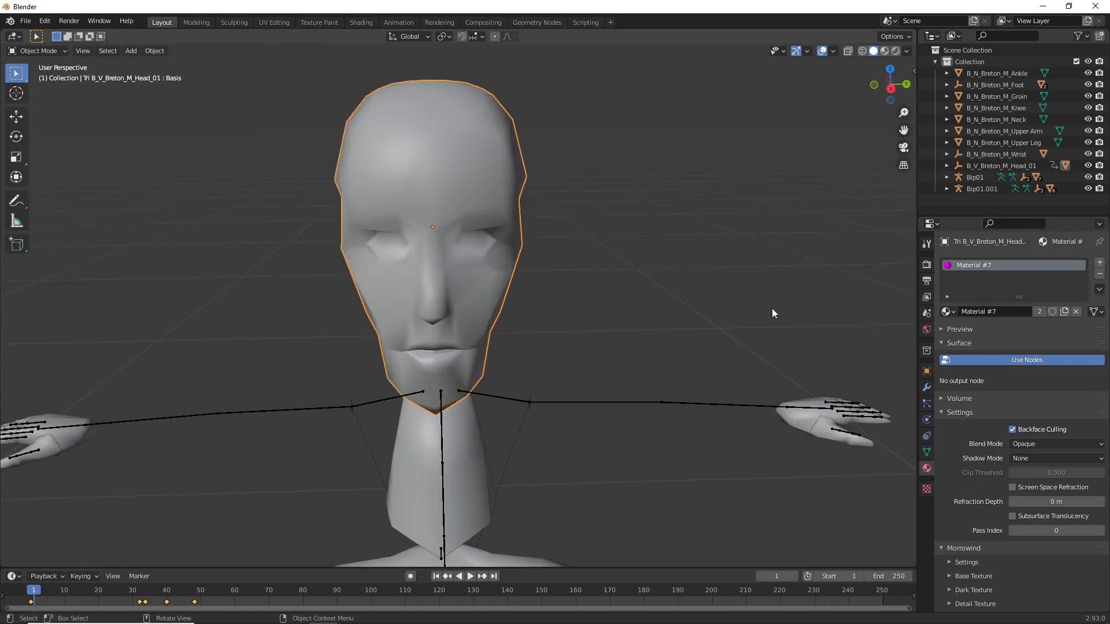
Show the head mesh's shape keys and select Key.001.
left_click(926, 451)
middle_click_drag(701, 381, 699, 370)
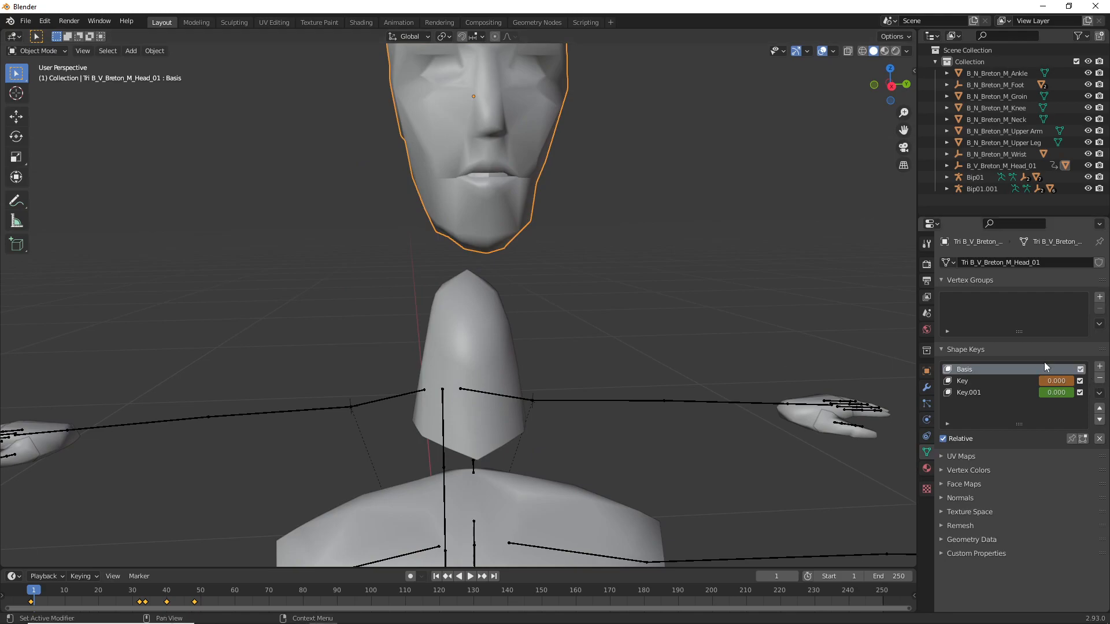
middle_click_drag(739, 254, 741, 292)
left_click(1012, 392)
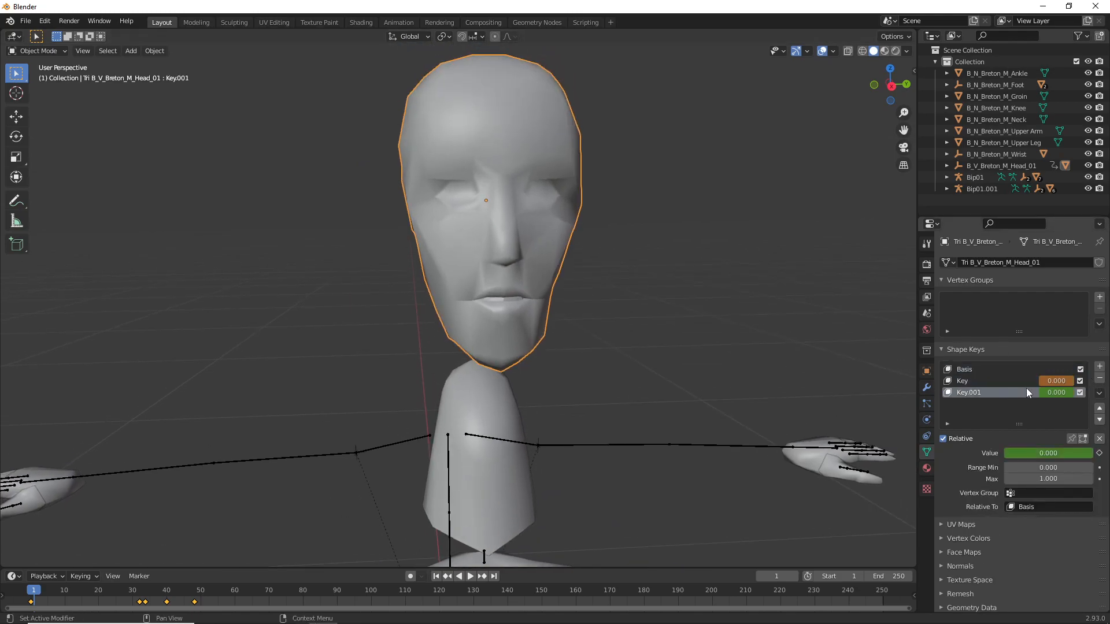
Preview the head animation with the Basis and Key shape keys muted, and re-enable both keys.
left_click(1079, 381)
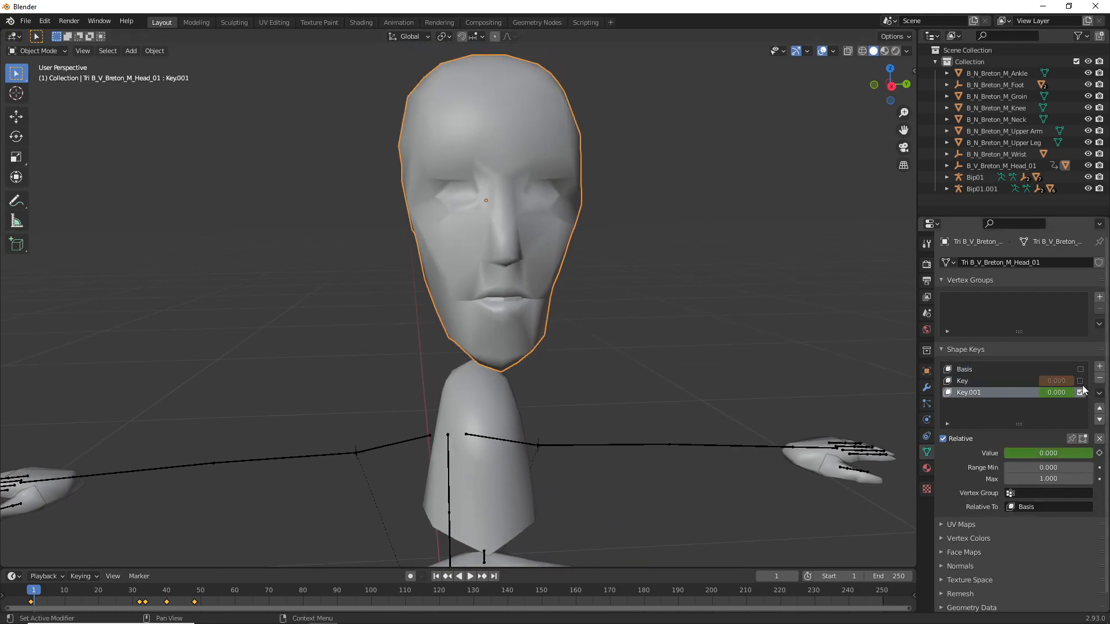
key("space")
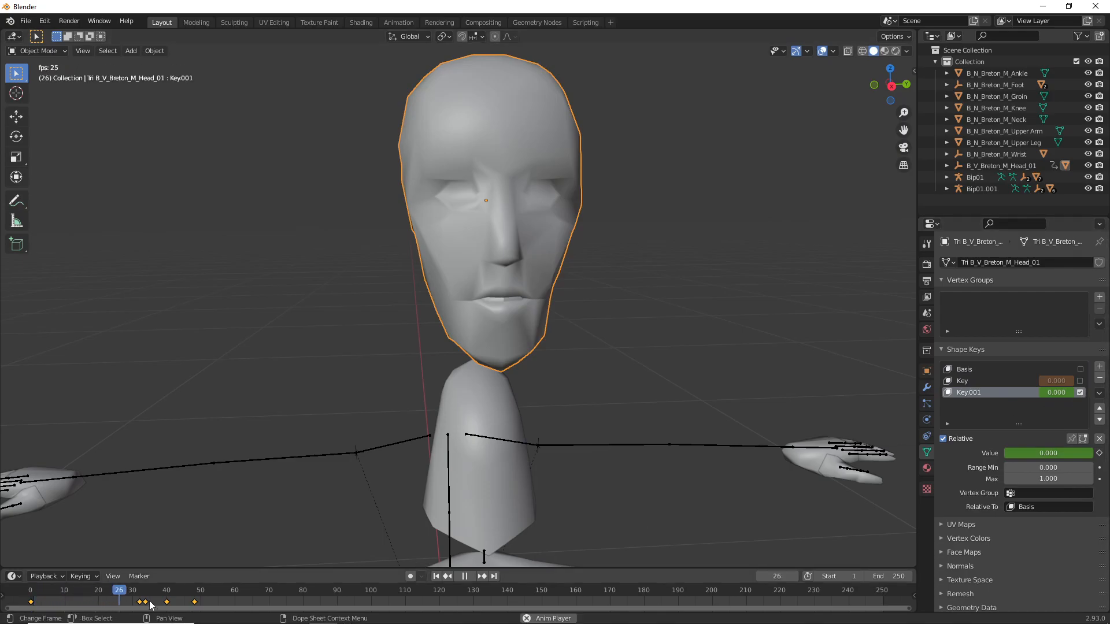
key("space")
left_click(1079, 381)
left_click(1079, 369)
middle_click_drag(829, 434, 737, 271, "shift")
scroll(717, 306, "down", 5)
middle_click_drag(696, 341, 670, 301)
scroll(661, 303, "up", 2)
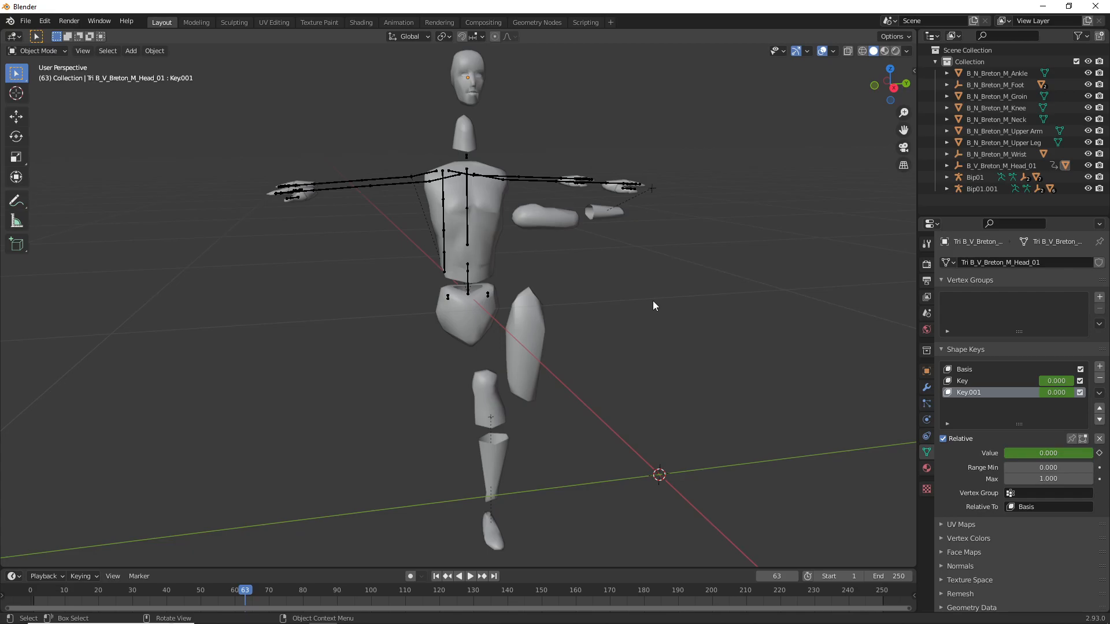
middle_click_drag(625, 278, 651, 275)
Close the Blender scene without saving and switch to the TES Construction Set.
left_click(1095, 6)
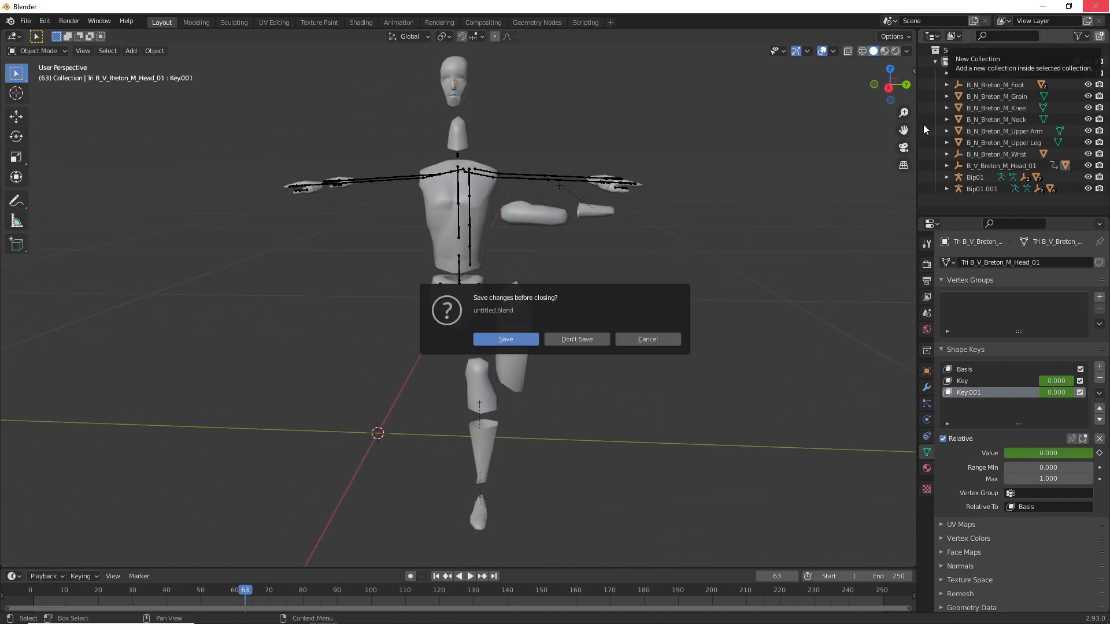
left_click(593, 337)
left_click(432, 304)
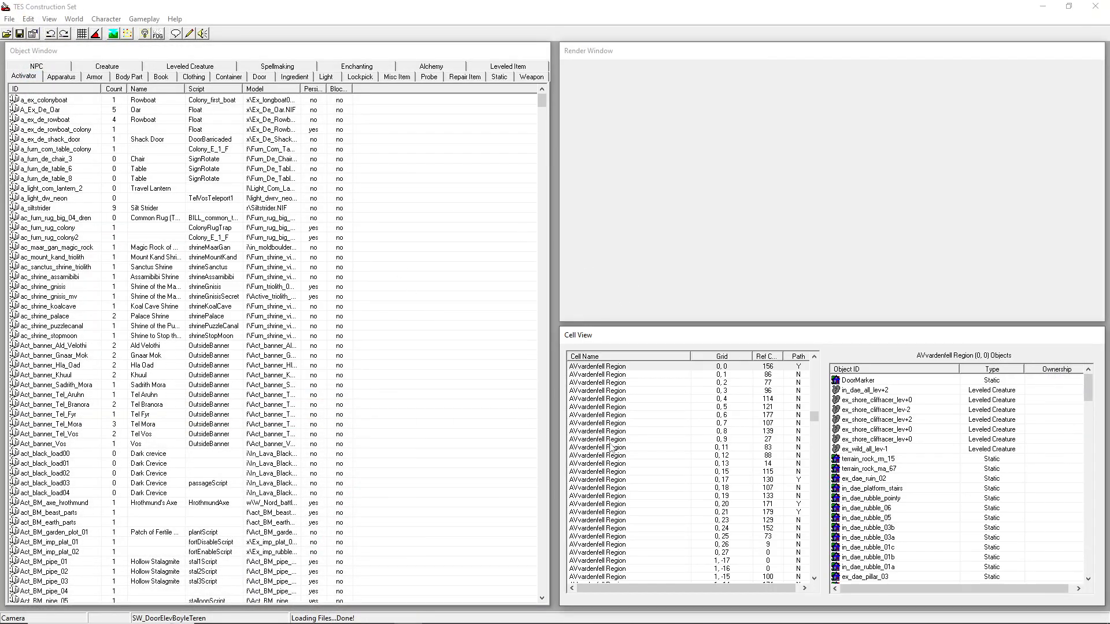
Find the interior cell "Tatooine, Sandriver" in the cell list and load it.
left_click(679, 450)
key("r")
key("t")
key("t")
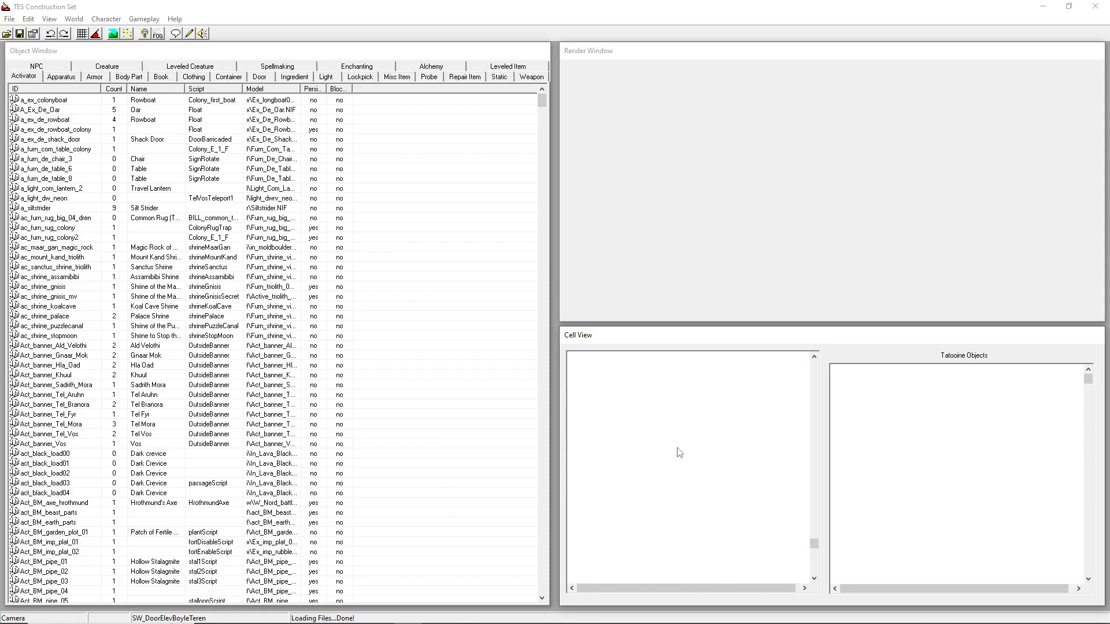
left_click(605, 574)
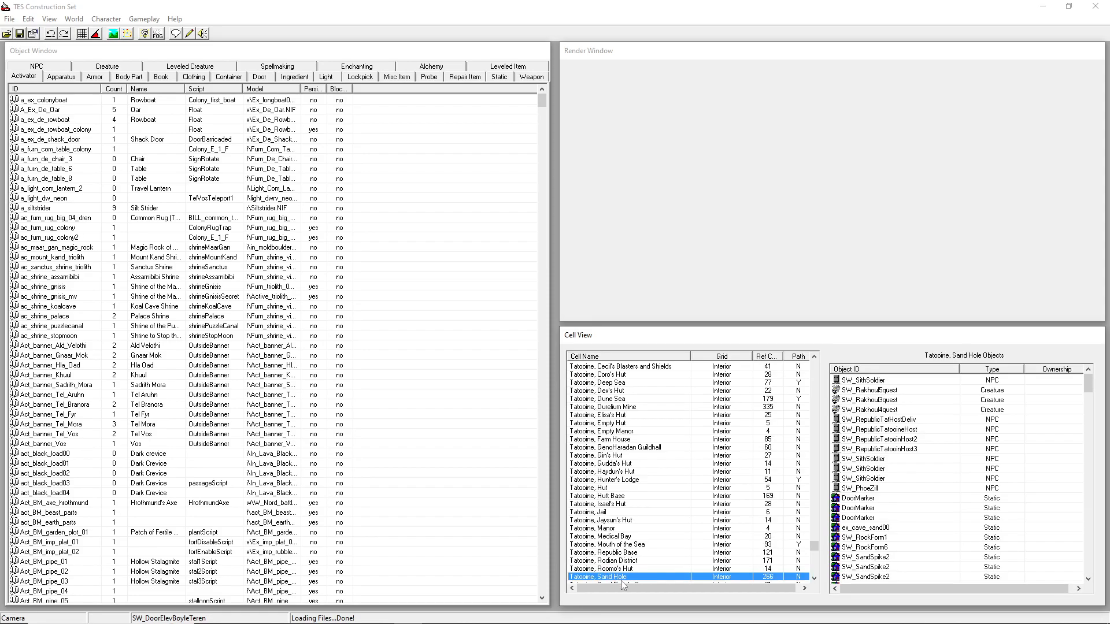
scroll(615, 555, "down", 5)
left_click(609, 481)
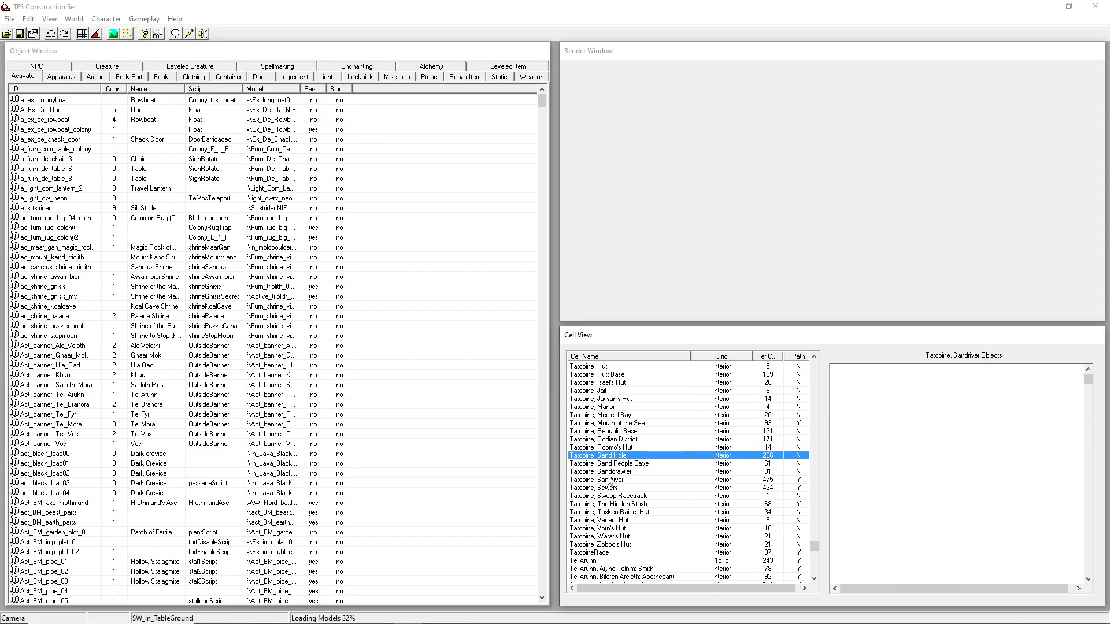
left_click(585, 361)
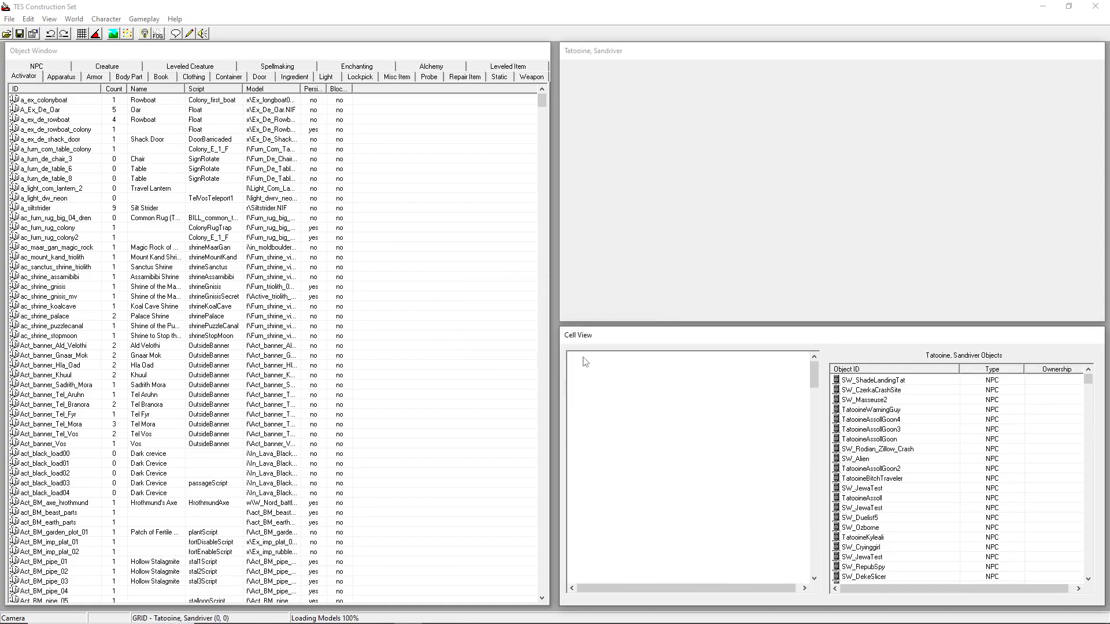
Bring the NPC TatooineAssollGoon3 into the render view and look around the surrounding desert.
double_click(883, 429)
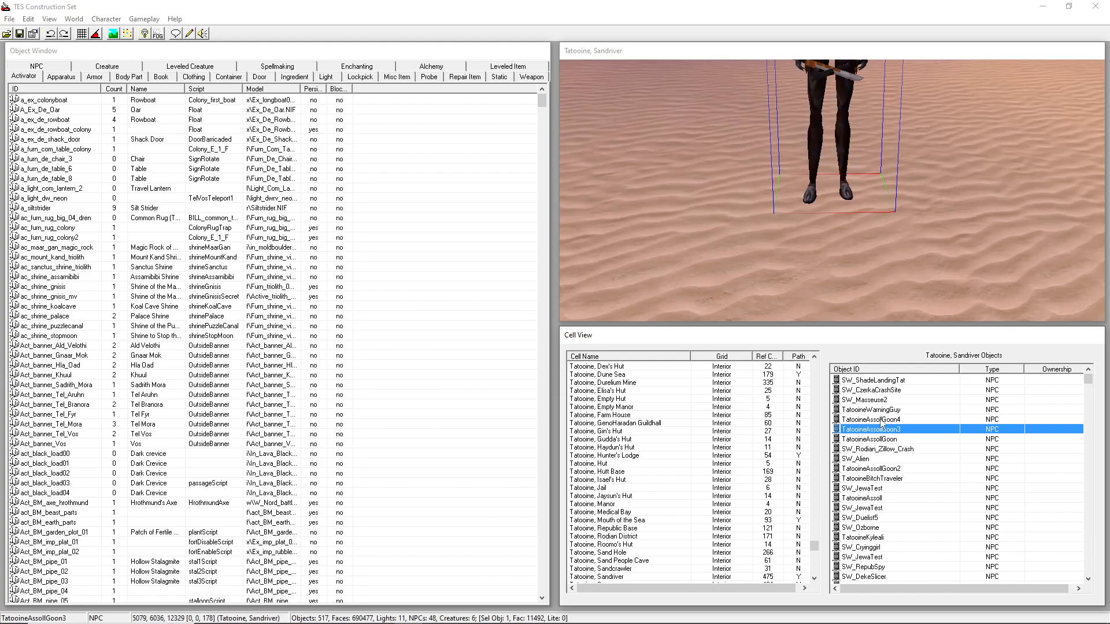
left_click(842, 130)
key("shift")
scroll(772, 238, "up", 5)
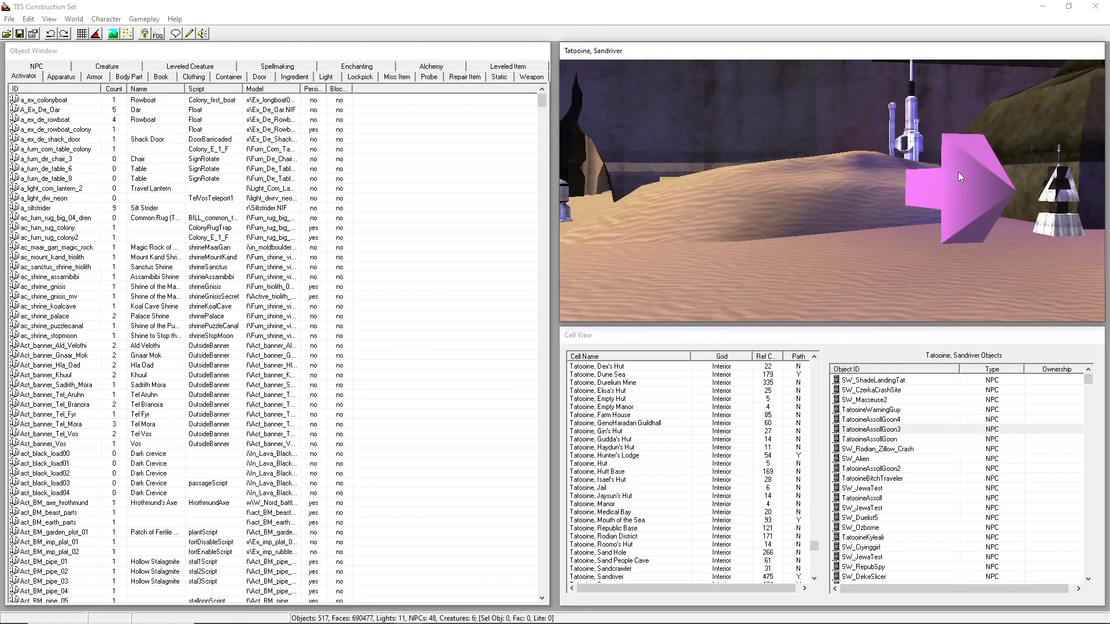
Pull the render view back and look over the NPCs and domes in the Sandriver desert.
left_click(958, 172)
key("shift")
scroll(761, 233, "down", 5)
key("shift")
key("d")
key("shift")
scroll(807, 218, "up", 1)
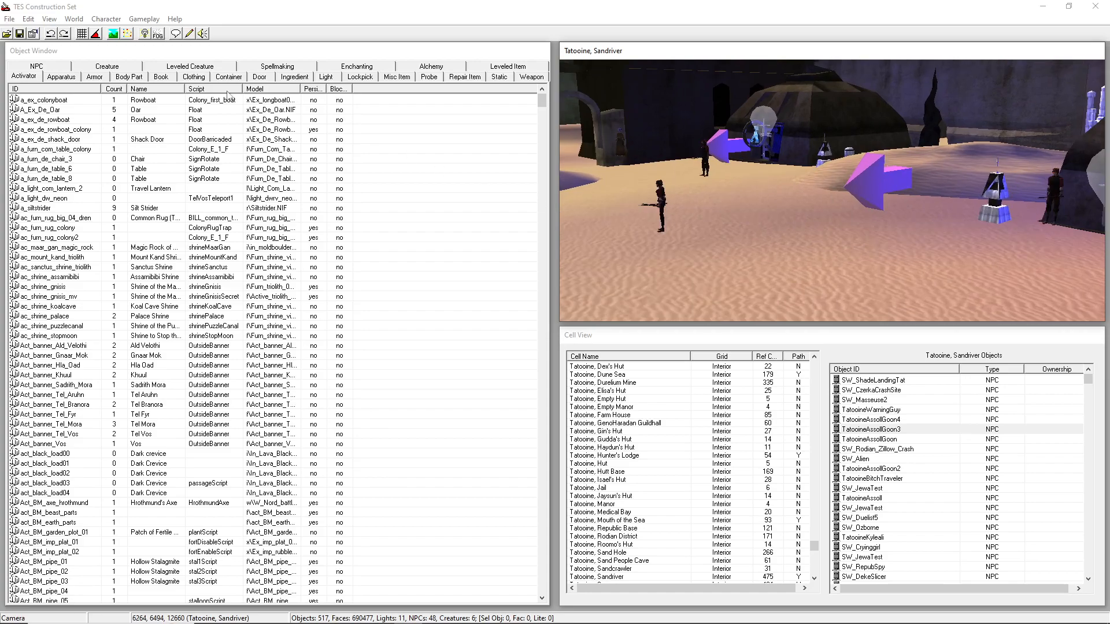
Create a new race with the ID SW_Bothans and the name Bothans.
left_click(104, 22)
left_click(109, 33)
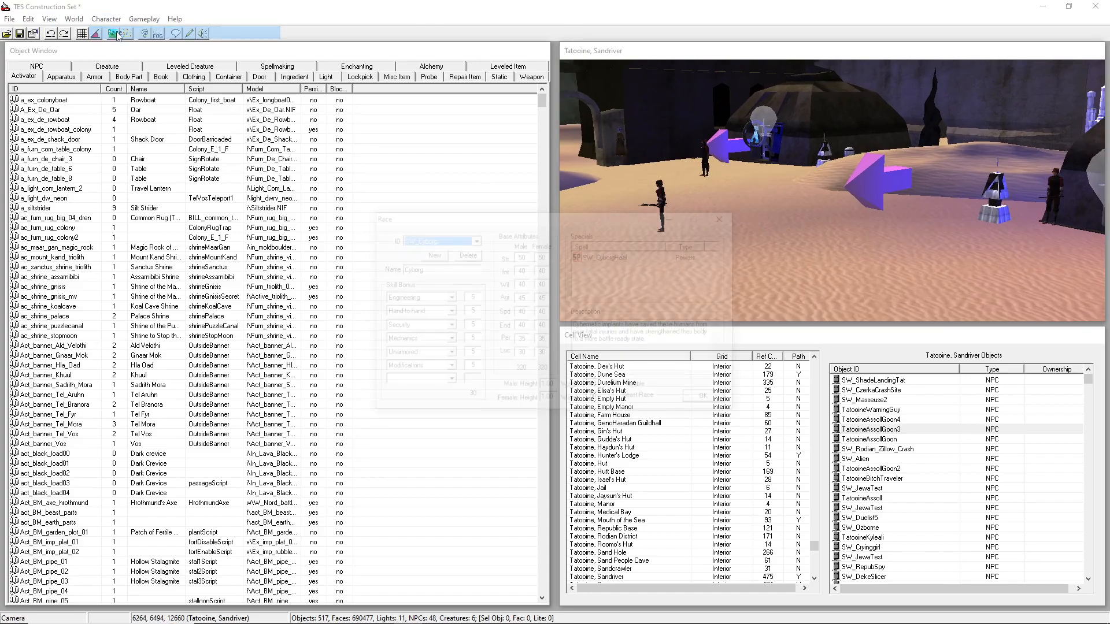
left_click(440, 256)
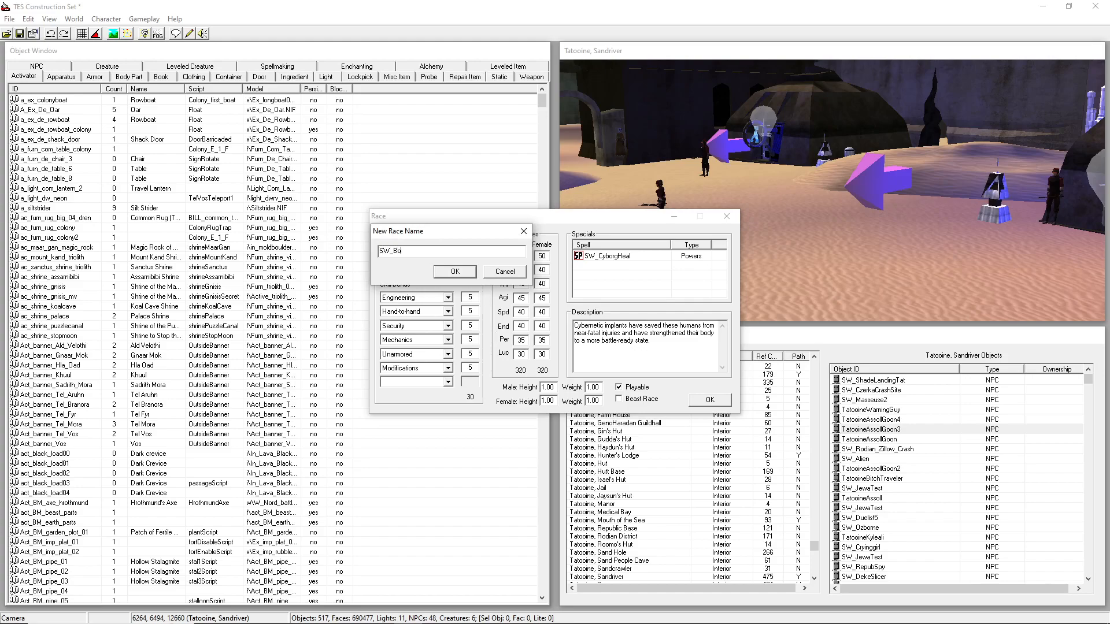
left_click(455, 272)
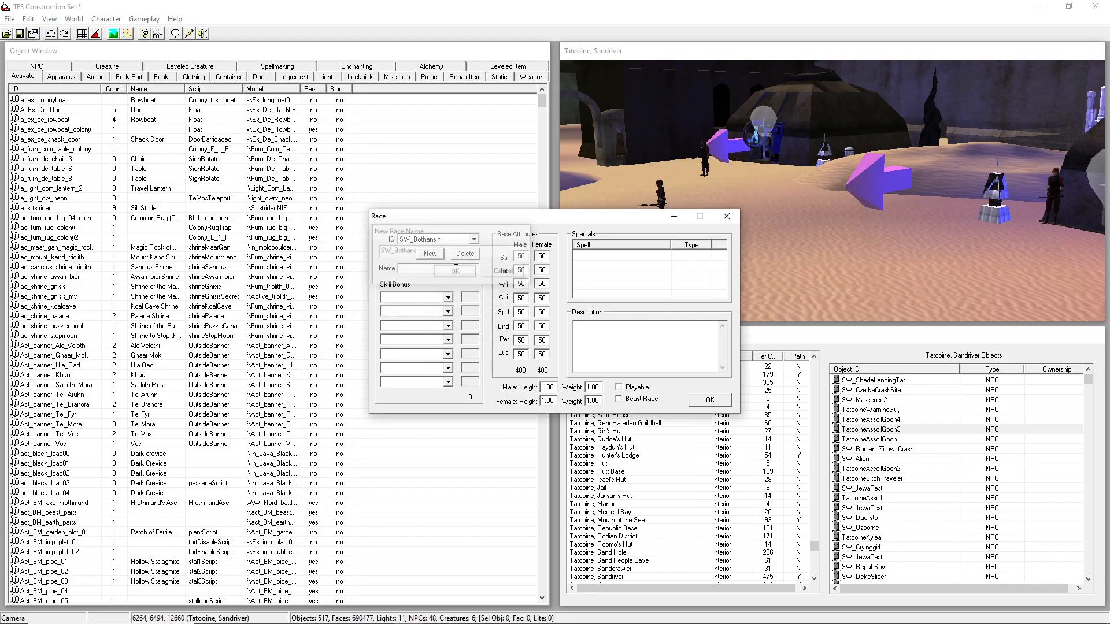
left_click(421, 271)
type("Bothans")
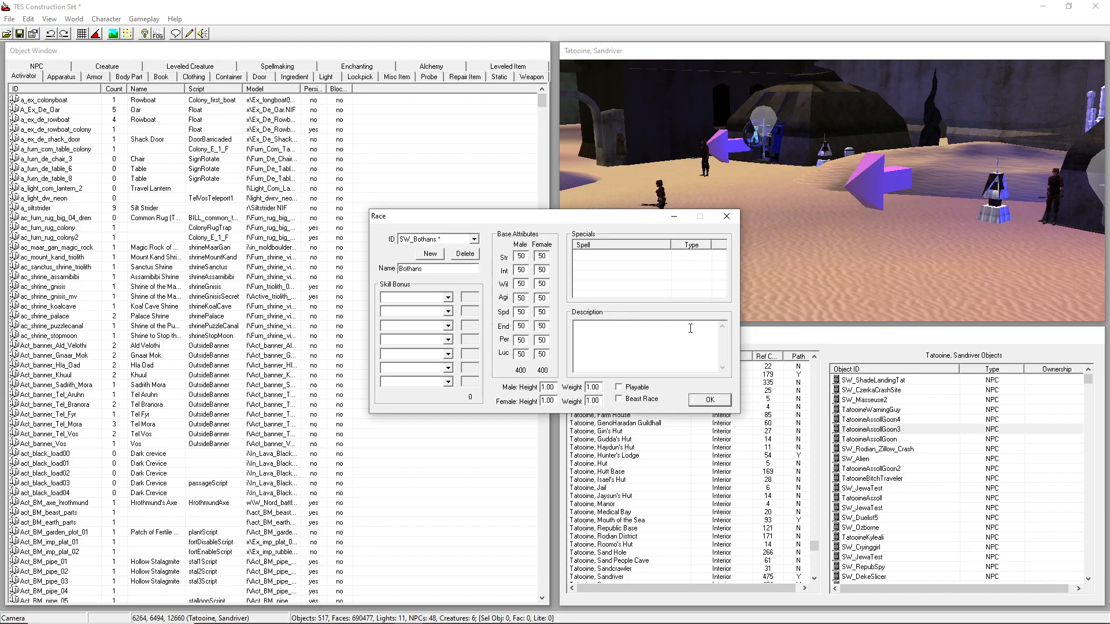
left_click(716, 399)
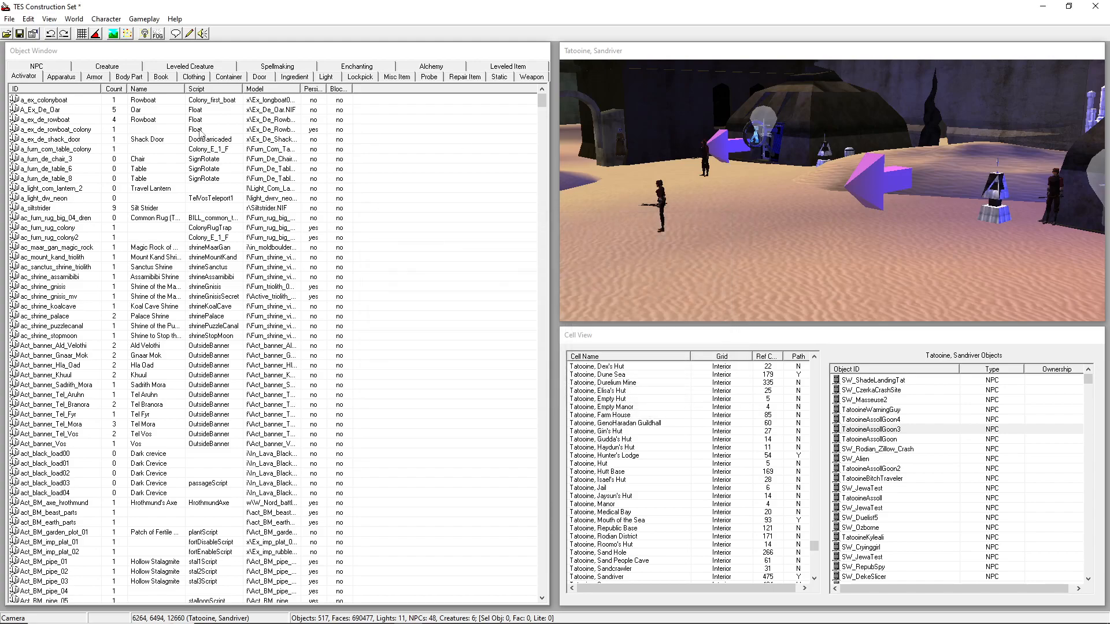
Create a new body part with the ID SW_BothanHead and set its part to Head.
left_click(37, 66)
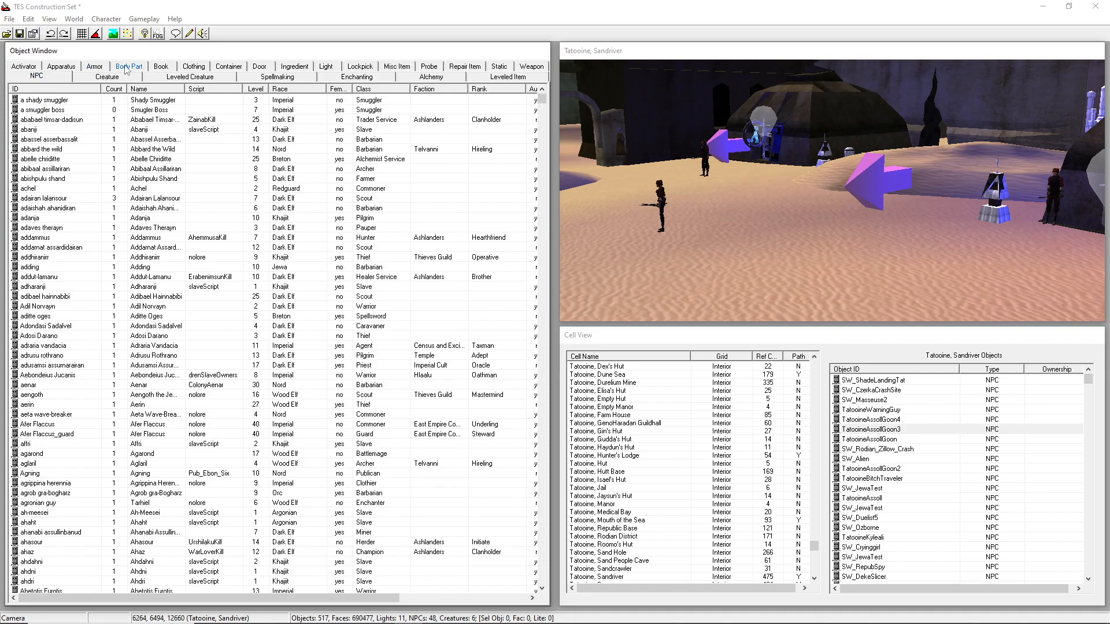
left_click(127, 67)
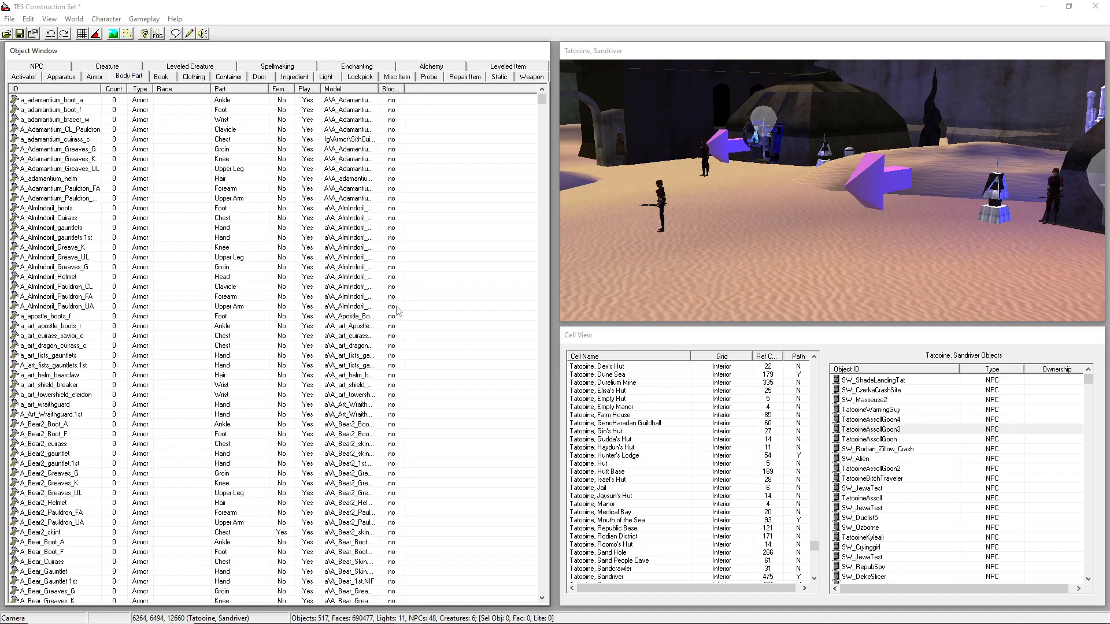
right_click(110, 183)
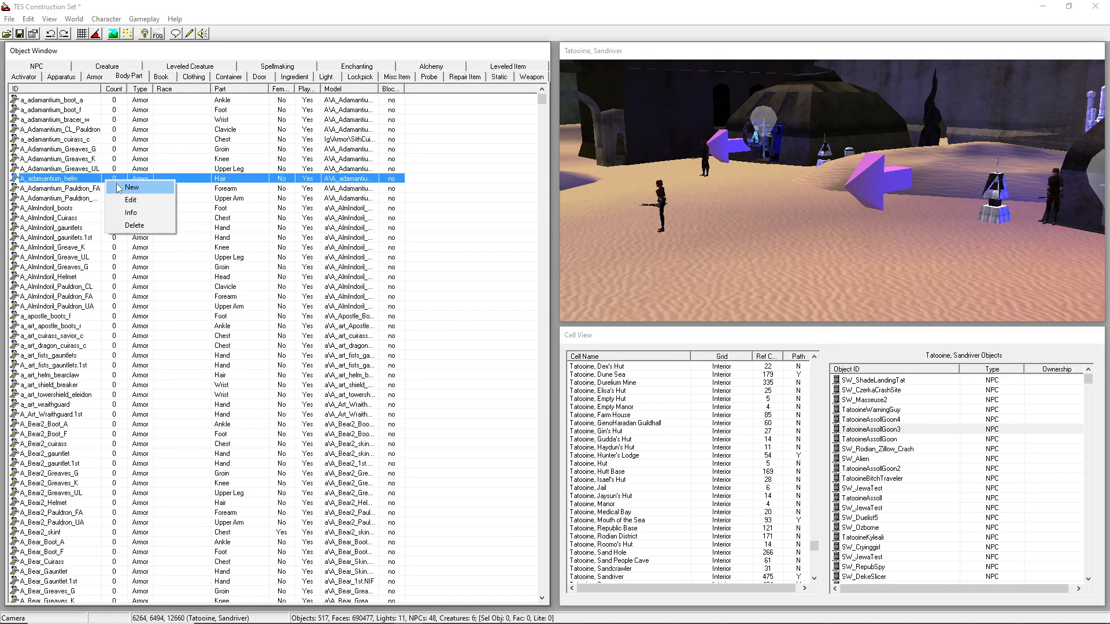
left_click(132, 188)
type("SW_")
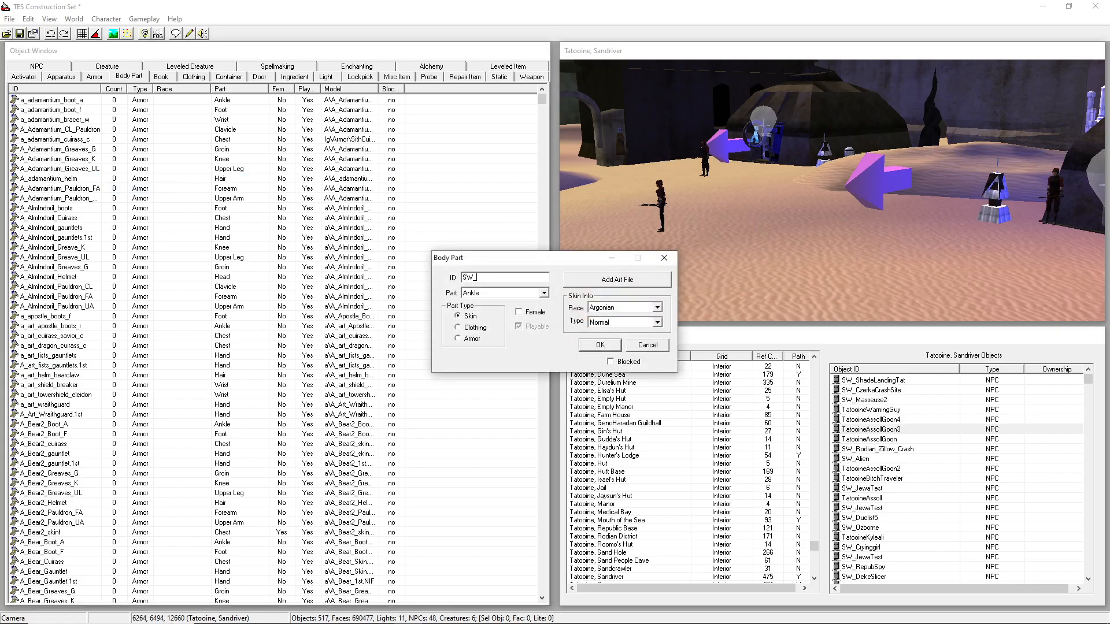
type("BothanHead")
left_click(506, 294)
left_click(506, 292)
key("h")
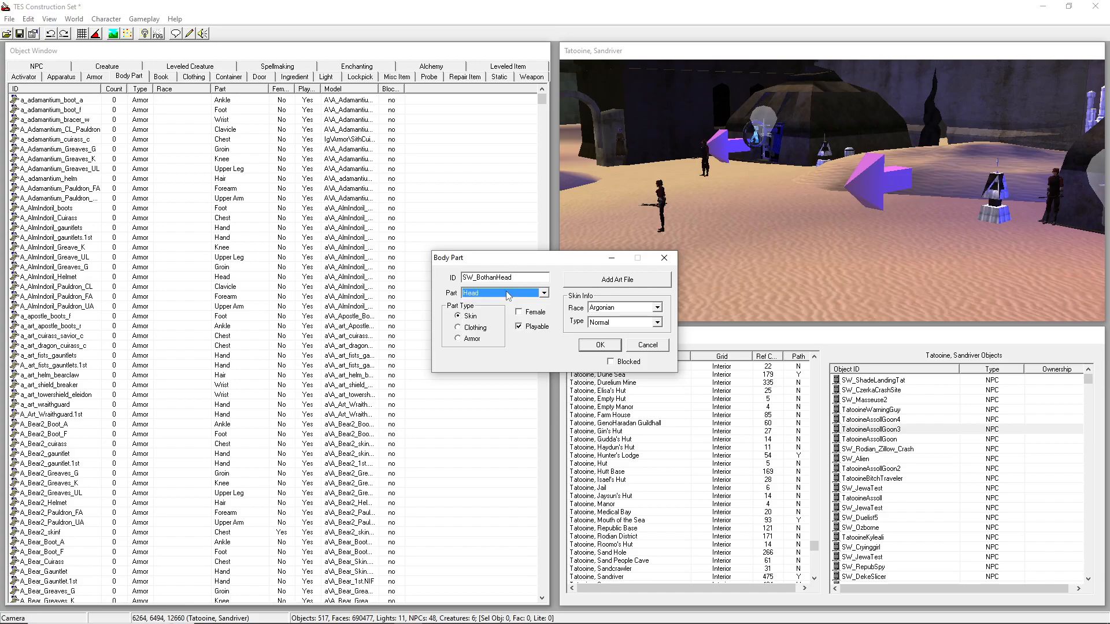
Review the available body part slots from Ankle to Wrist, keeping Head selected, and point out the body part's ID.
left_click(493, 295)
left_click_drag(545, 340, 561, 325)
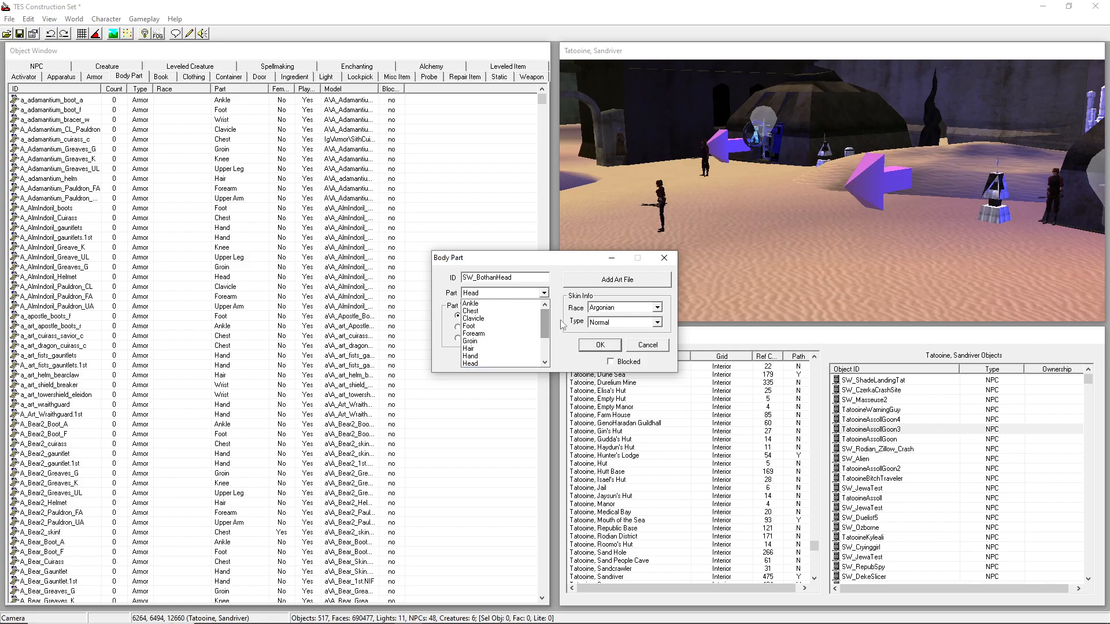
left_click(562, 325)
left_click(538, 294)
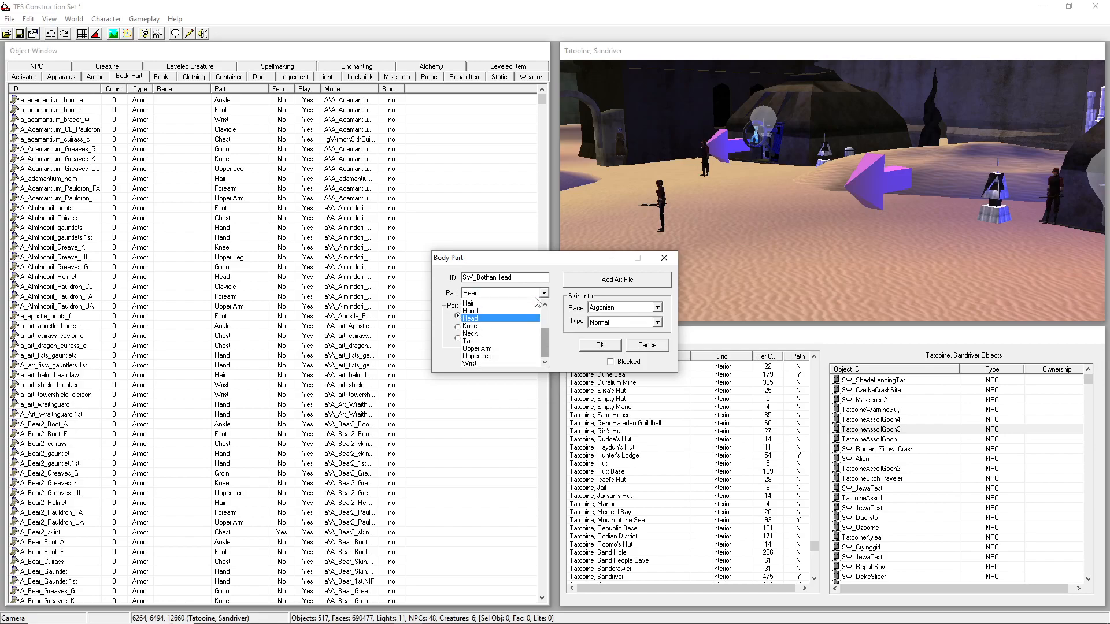
left_click_drag(544, 347, 537, 318)
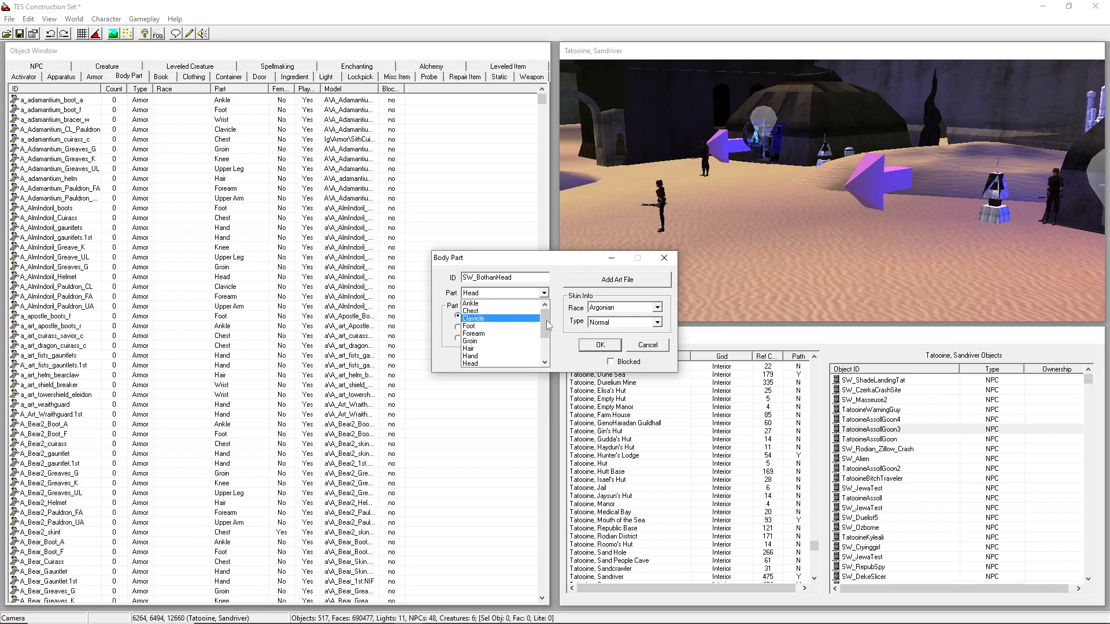
left_click_drag(546, 320, 548, 343)
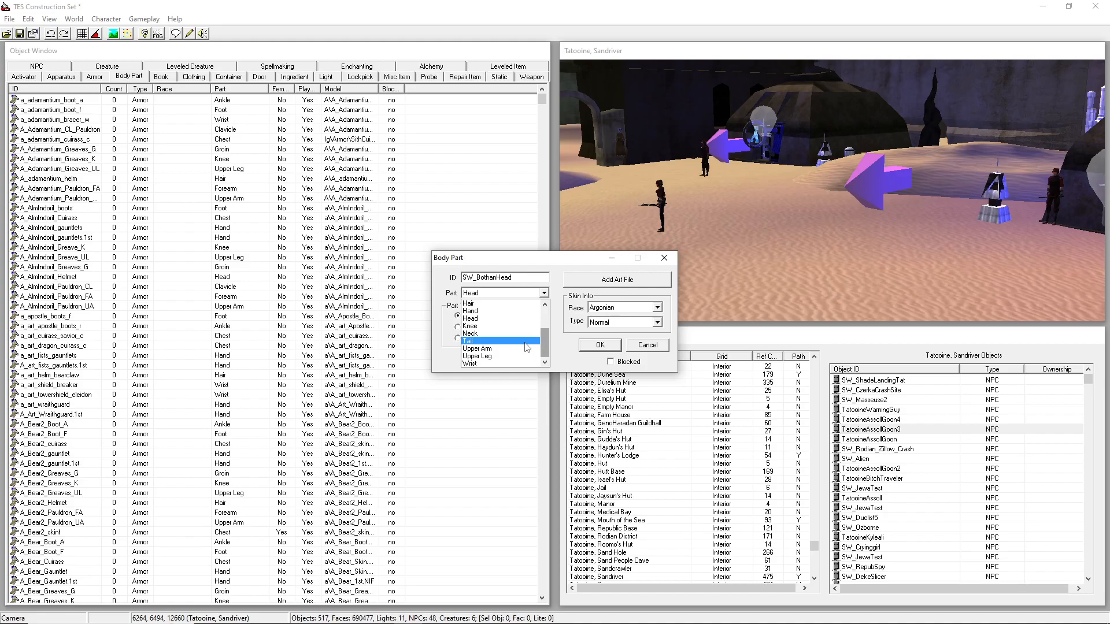
left_click(569, 341)
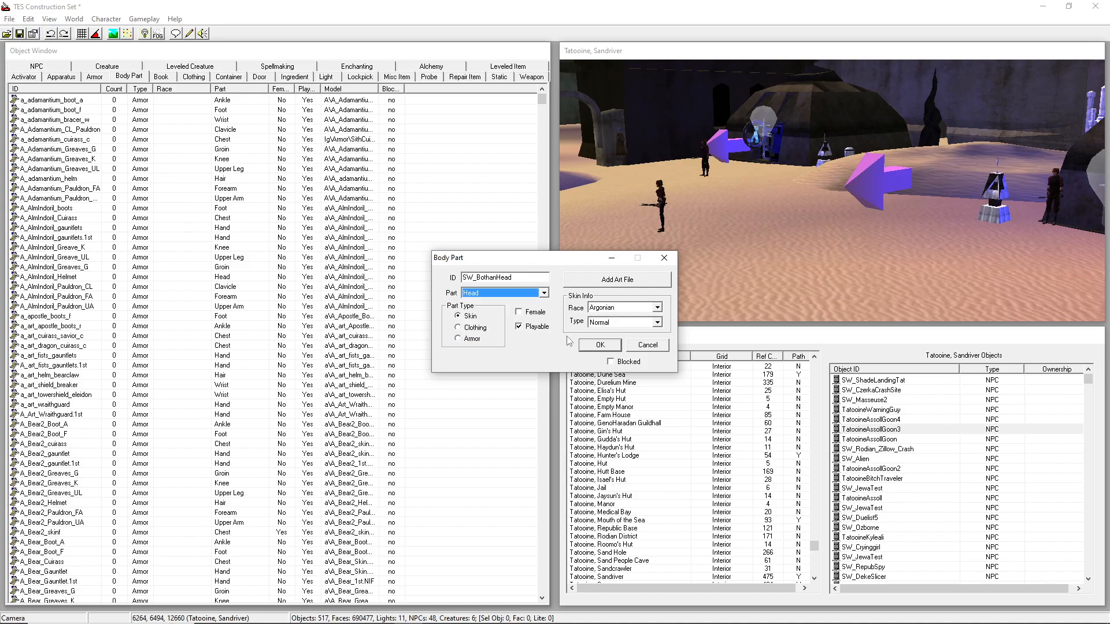
left_click_drag(512, 277, 439, 286)
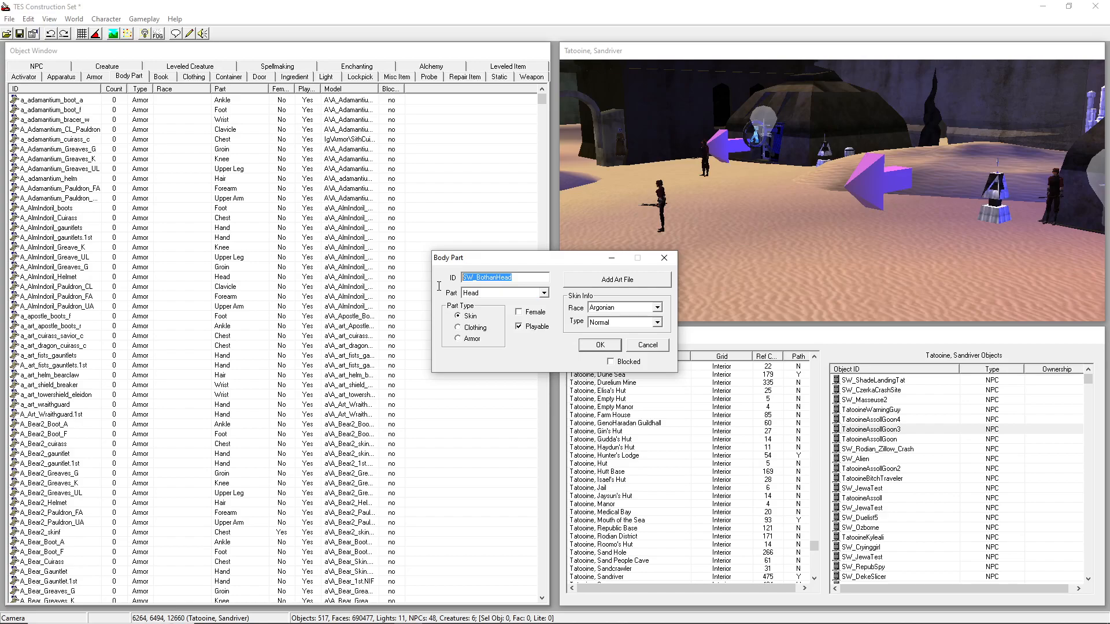
Keep the head's part type as Skin and assign it to the race SW_Bothans.
left_click(470, 317)
left_click(627, 309)
left_click(626, 310)
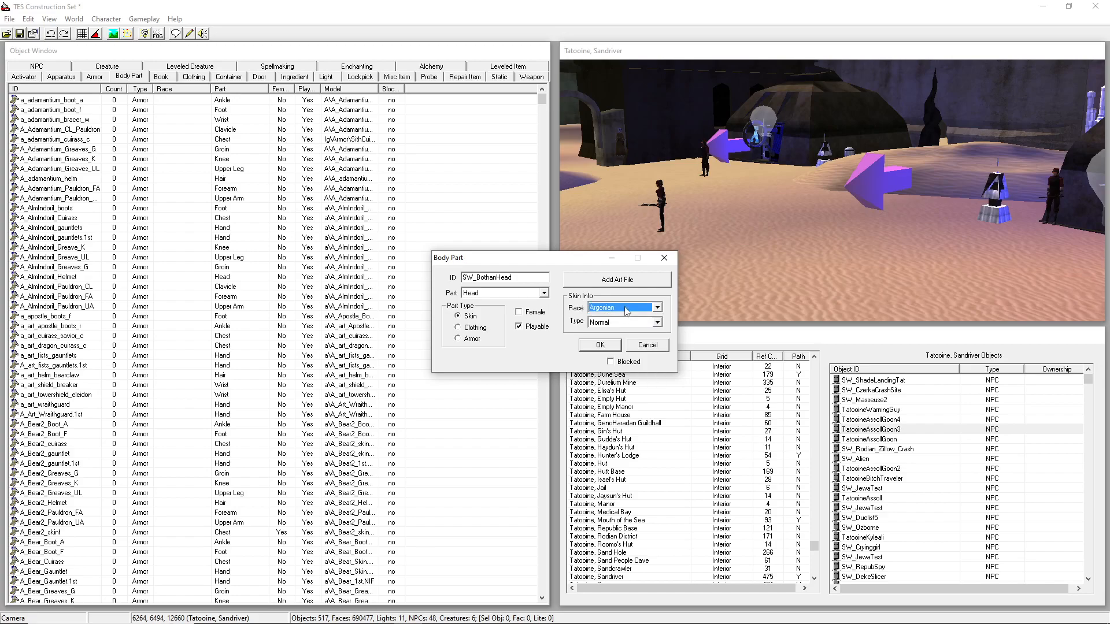
key("b")
key("s")
key("s")
Assign the mesh FlRaiderH1.nif from the SWBard folder to the Bothan head and save the body part.
left_click(599, 287)
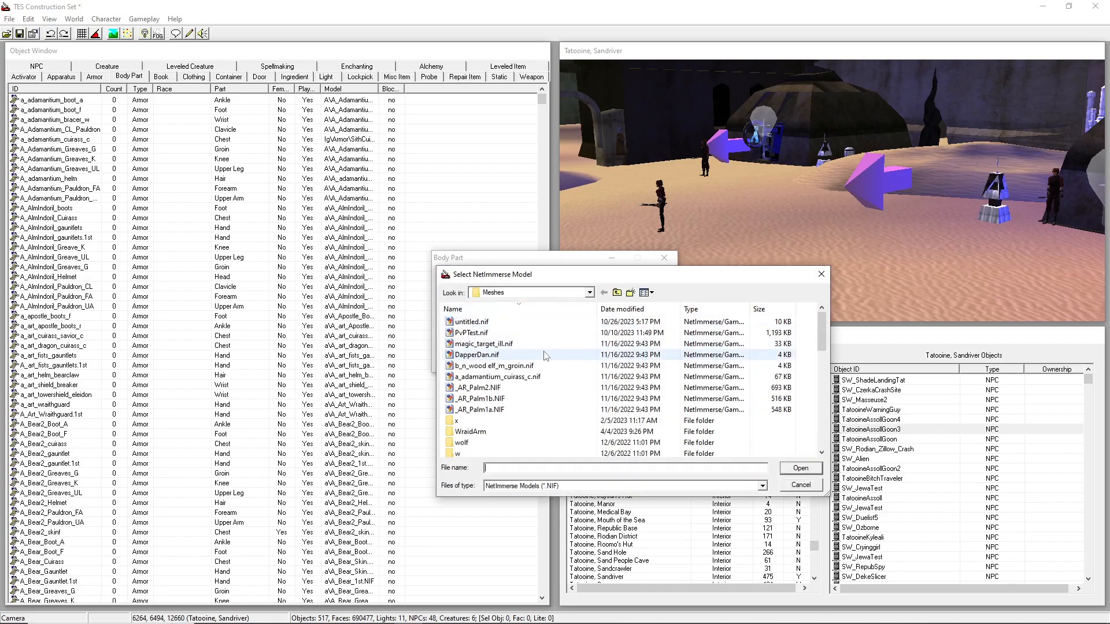
left_click(511, 392)
scroll(511, 392, "down", 10)
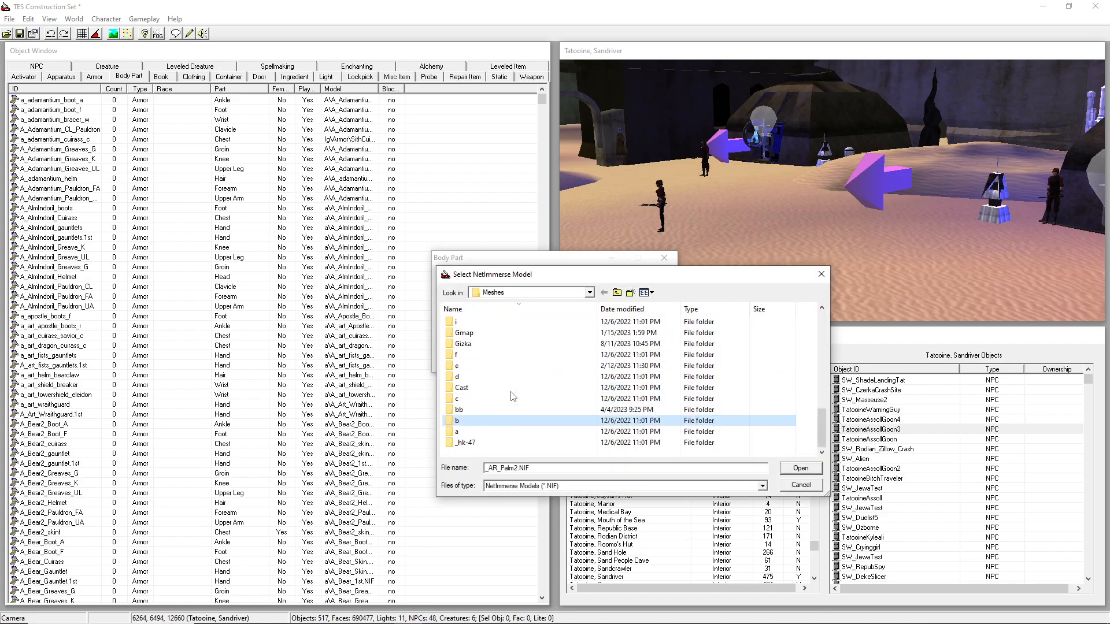
key("Home")
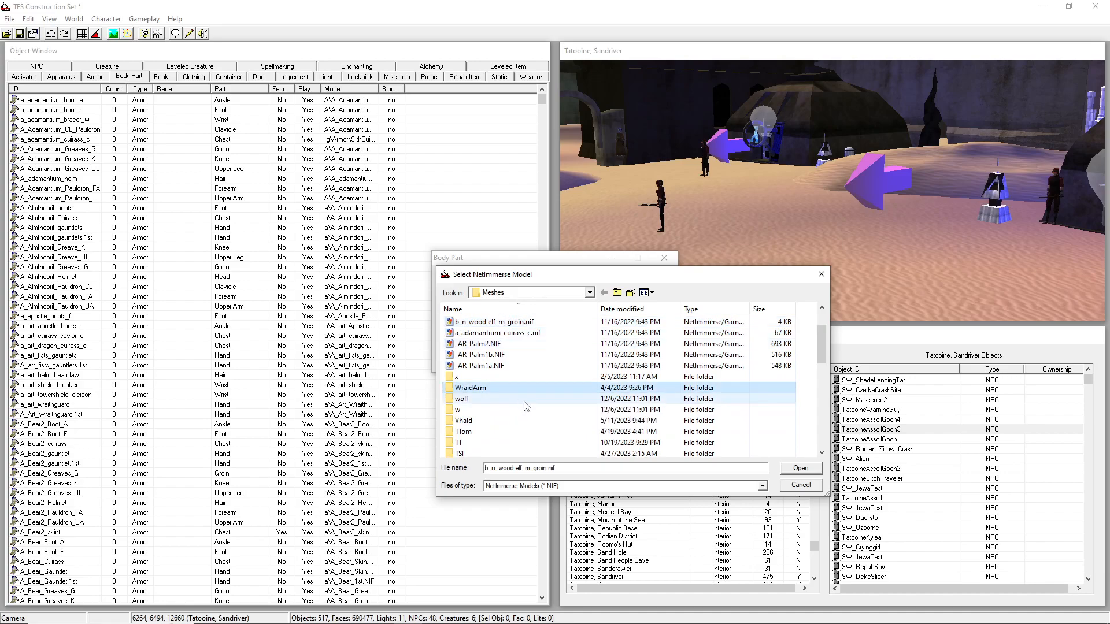
scroll(523, 417, "down", 2)
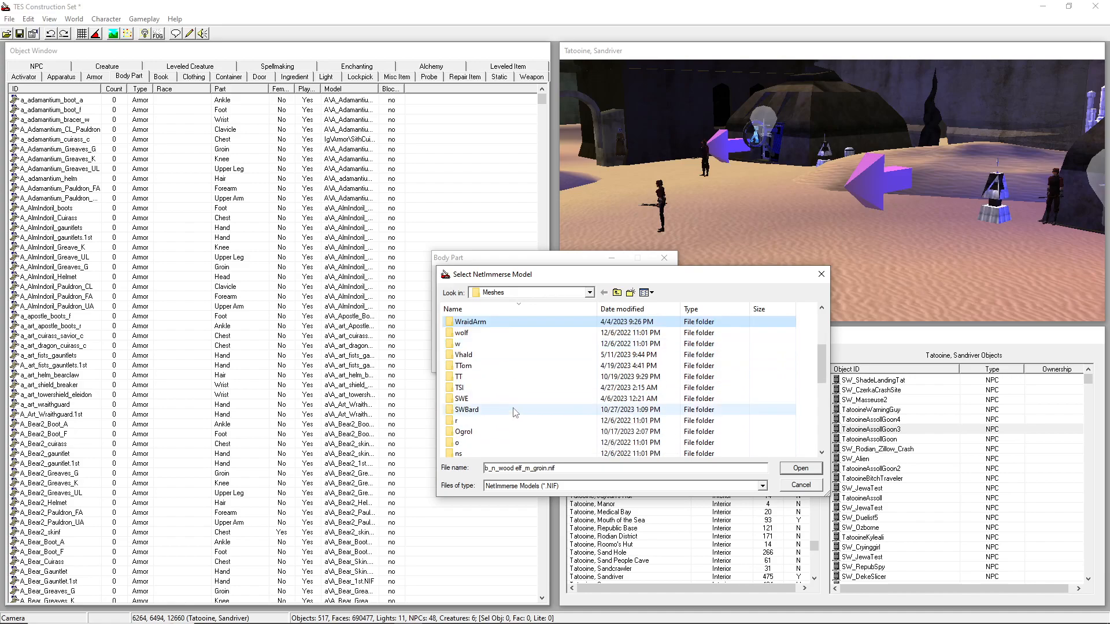
double_click(467, 409)
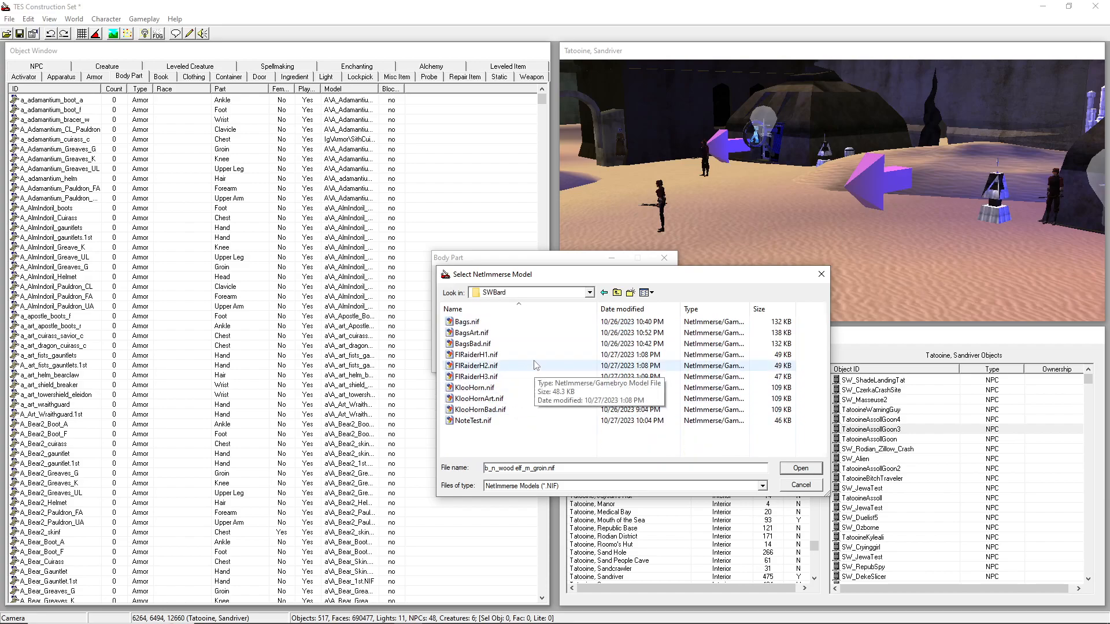
double_click(534, 354)
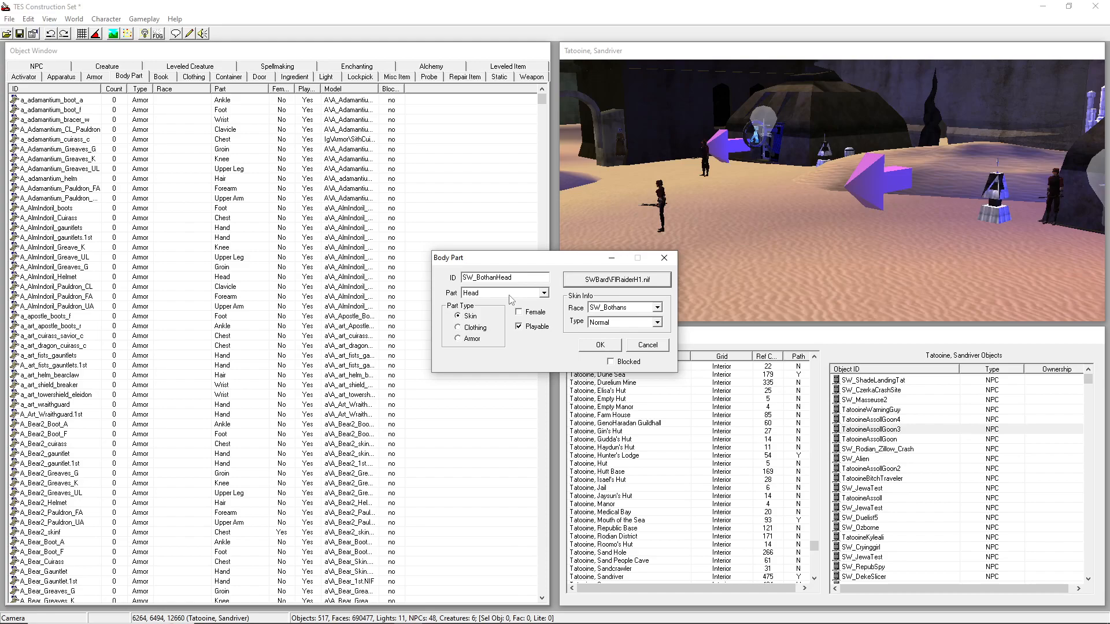
left_click(594, 348)
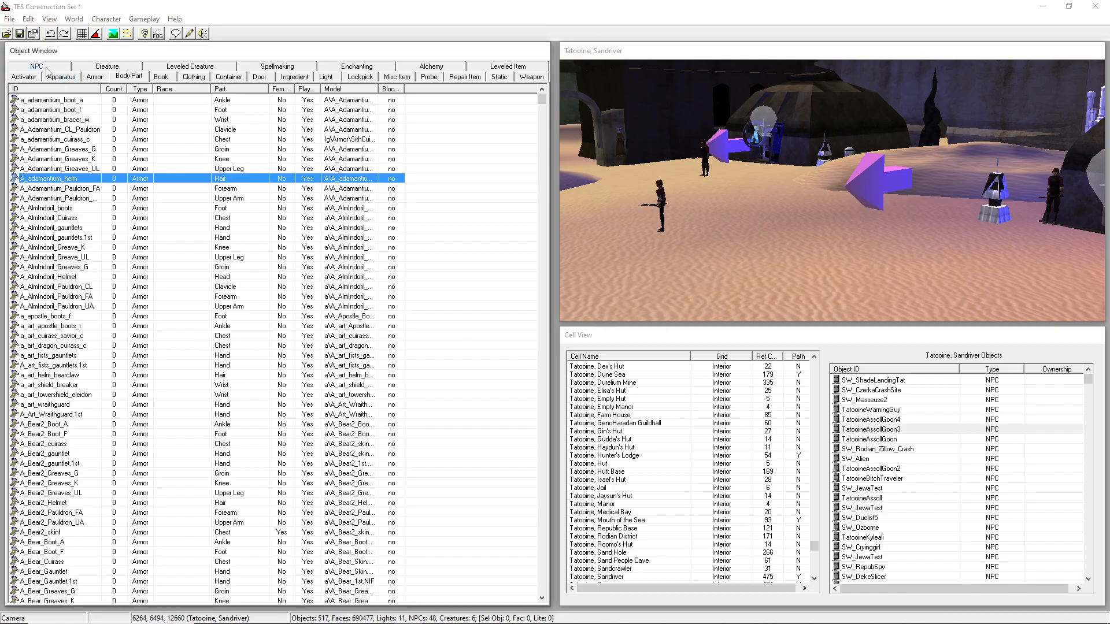
Create a new NPC with the ID SW_BothanFleshRaider and the name Bothan Flesh Raider.
left_click(37, 66)
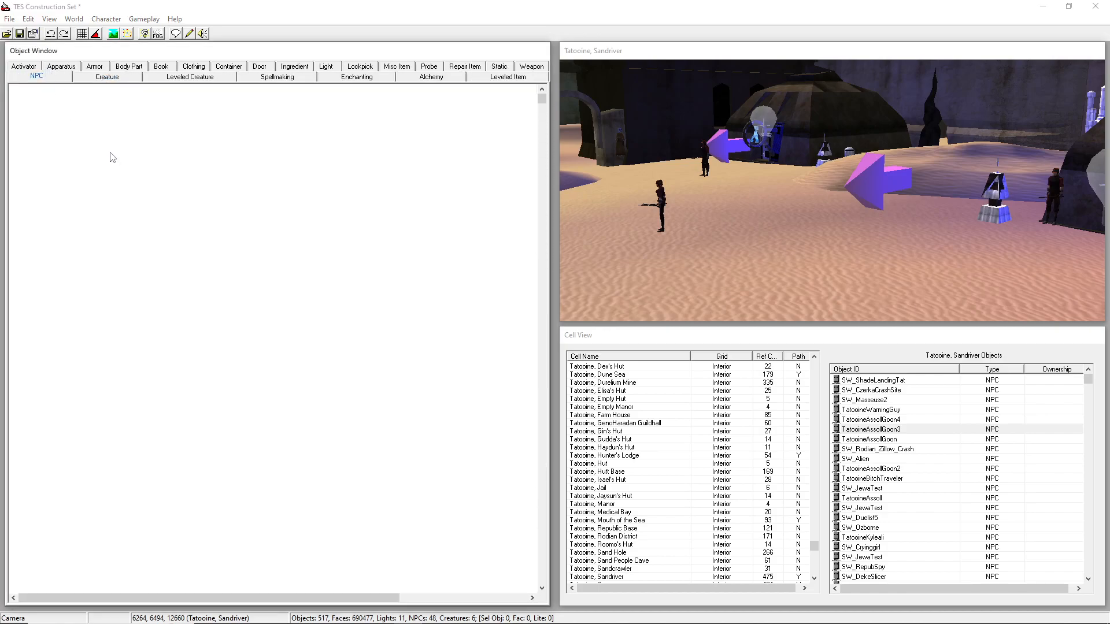
right_click(110, 152)
left_click(120, 160)
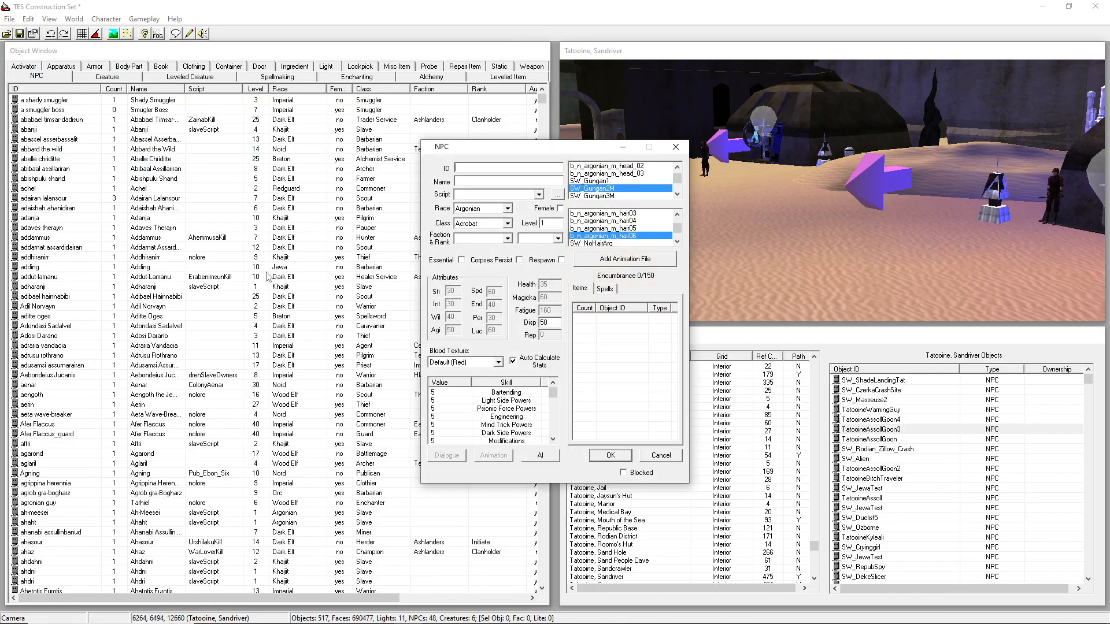
type("SW")
type("_BothanFlesh")
type("Bothan Flesh Raid")
Set the NPC's race to SW_Bothans, choose the head SW_BothanHead, and save the NPC.
left_click(486, 210)
left_click(486, 210)
key("s")
key("s")
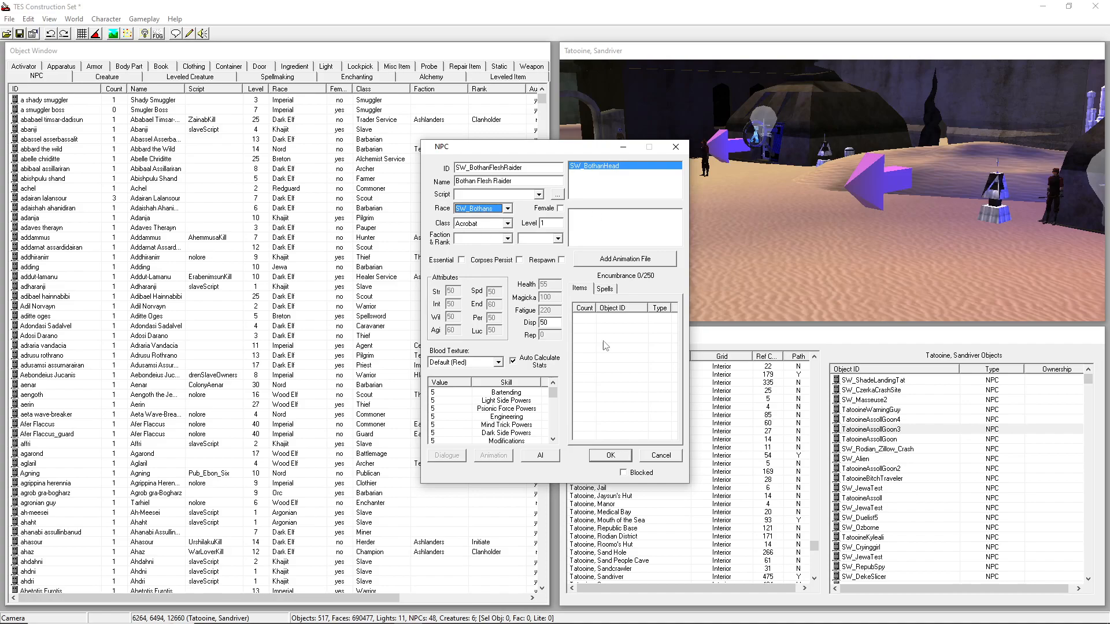
left_click(596, 167)
left_click(611, 456)
Find SW_BothanFleshRaider in the NPC list and place it in the Sandriver cell.
left_click(259, 324)
type("sw_bo")
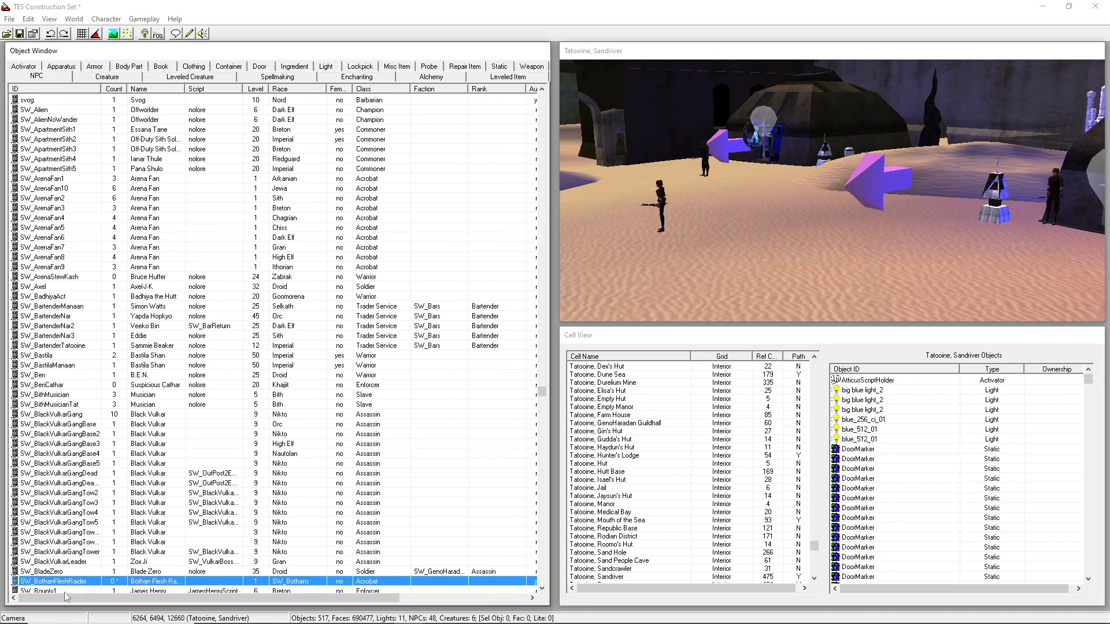
left_click_drag(52, 583, 813, 231)
middle_click_drag(813, 231, 872, 168, "shift")
key("d")
middle_click_drag(832, 87, 827, 161, "shift")
Move the placed Bothan Flesh Raider over the open desert sand and check its position.
left_click(844, 189)
left_click_drag(827, 161, 830, 22)
left_click_drag(834, 76, 834, 26)
scroll(848, 120, "up", 3)
middle_click_drag(848, 121, 838, 231, "shift")
scroll(841, 237, "down", 3)
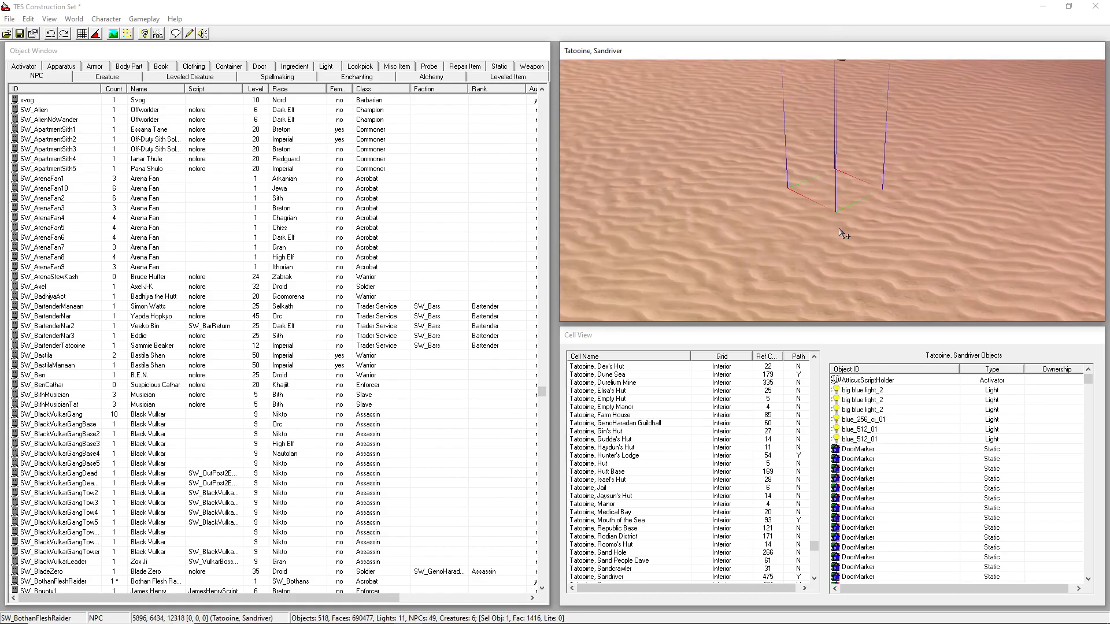
Shift the Bothan Flesh Raider across the sand, rotate it about 115 degrees, and view its floating head from ground level.
left_click(839, 234)
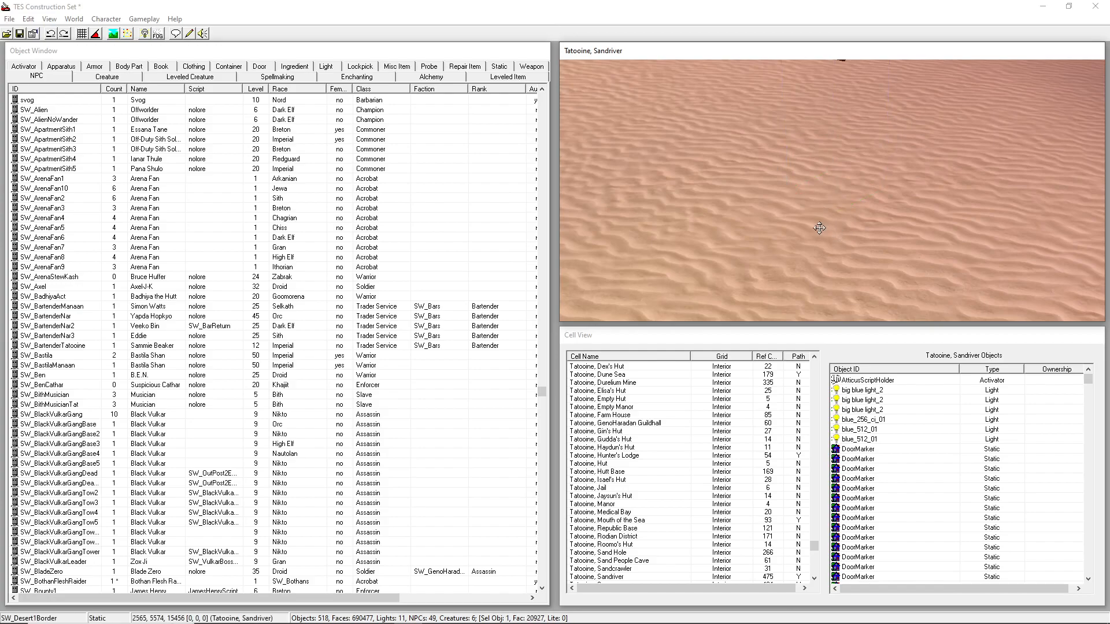
middle_click_drag(822, 158, 827, 182, "shift")
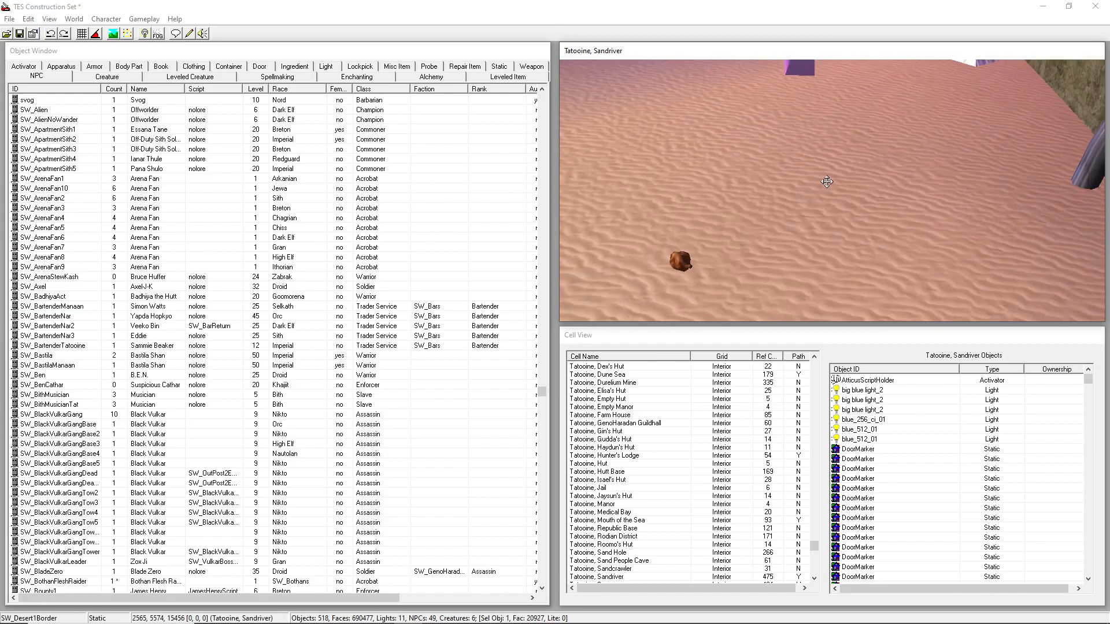
left_click(727, 218)
left_click_drag(742, 107, 764, 4)
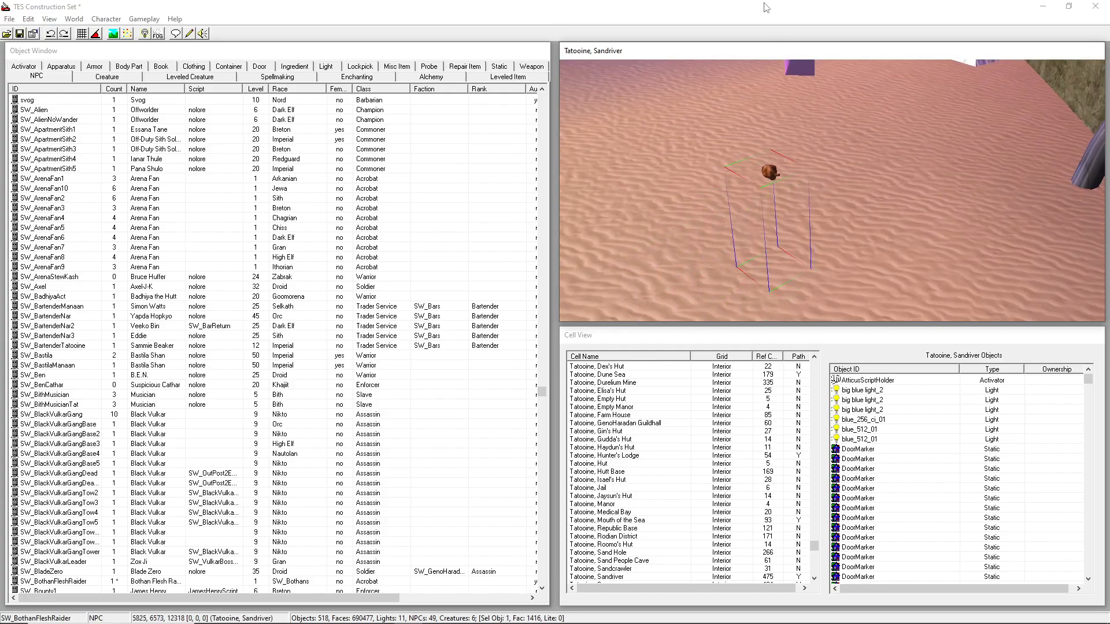
right_click_drag(762, 170, 704, 193)
middle_click_drag(745, 185, 787, 152, "shift")
left_click_drag(772, 156, 772, 153)
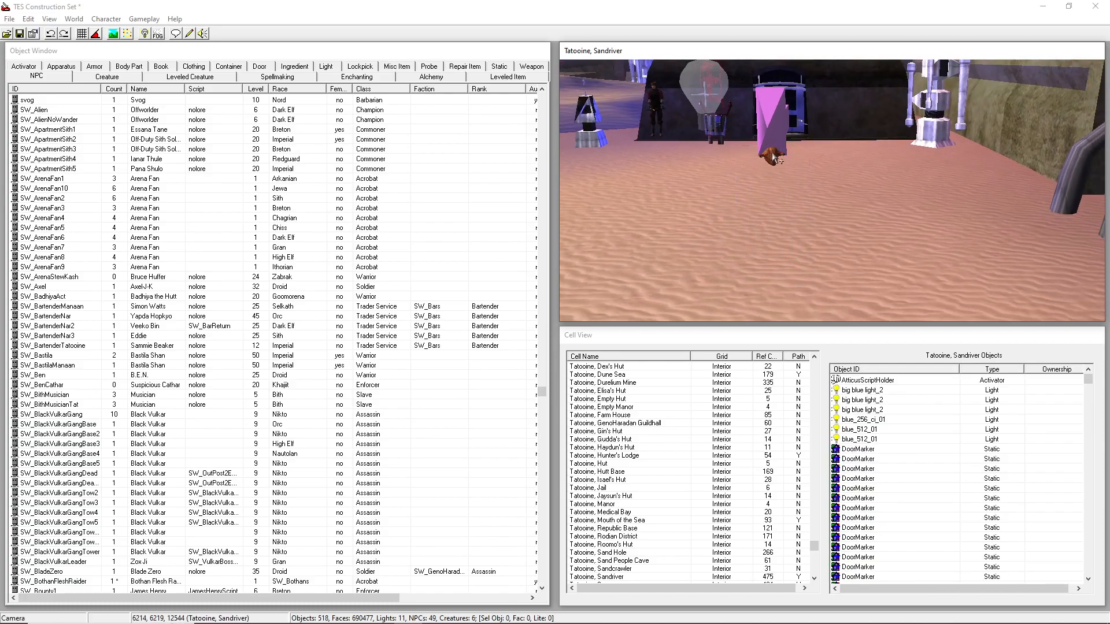
Find SW_BothanFleshRaider in the NPC list, check its race and head settings, and close the record without saving.
left_click(101, 210)
type("sw_bo")
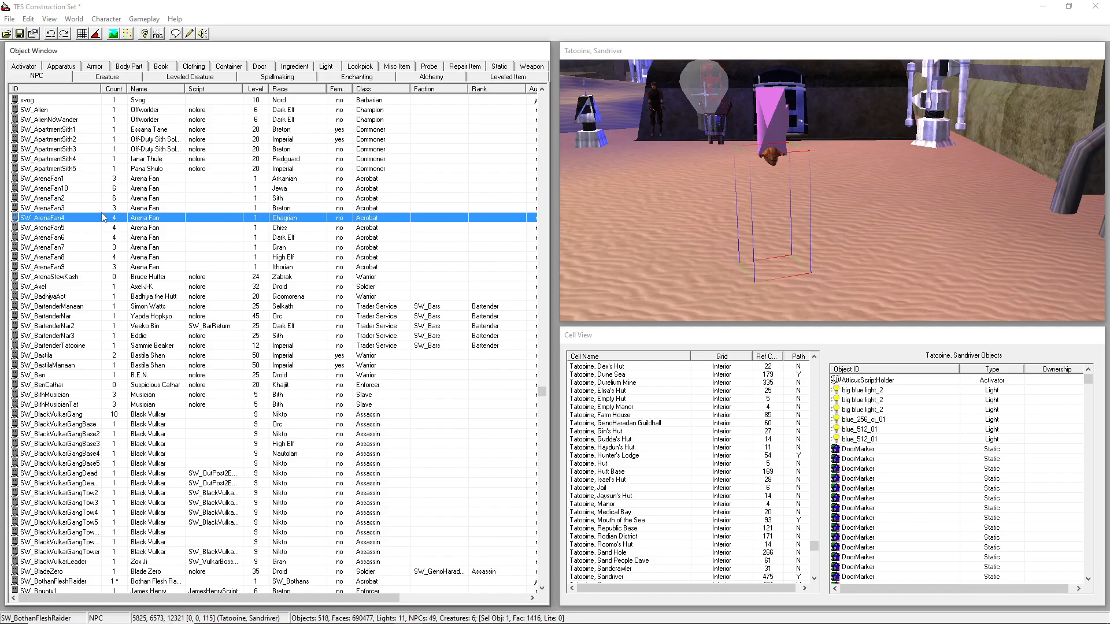
scroll(103, 218, "down", 5)
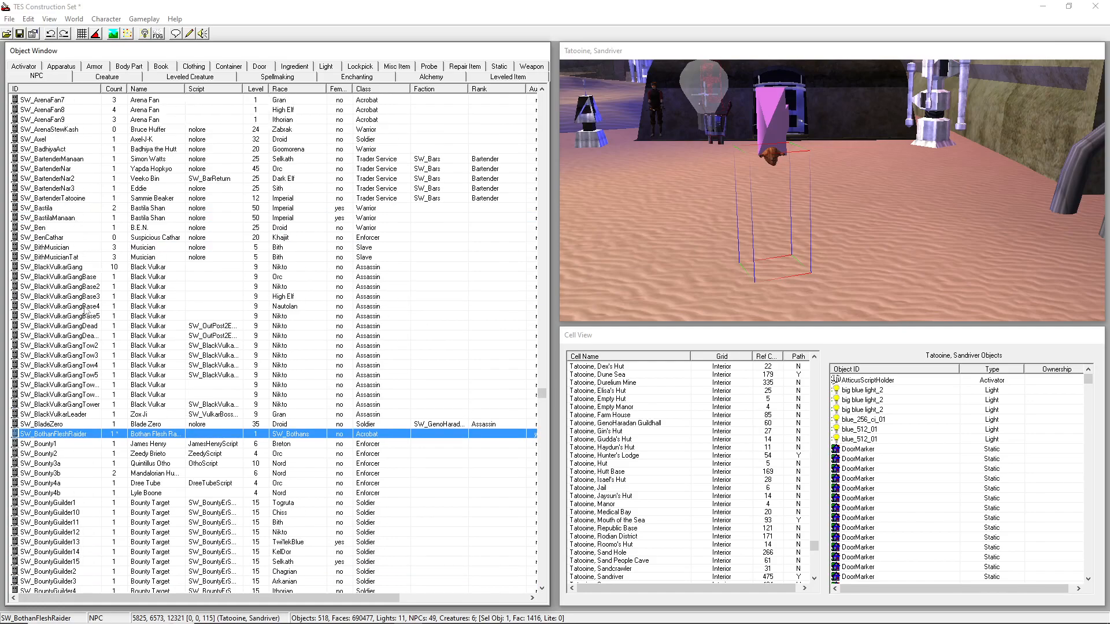
right_click(87, 434)
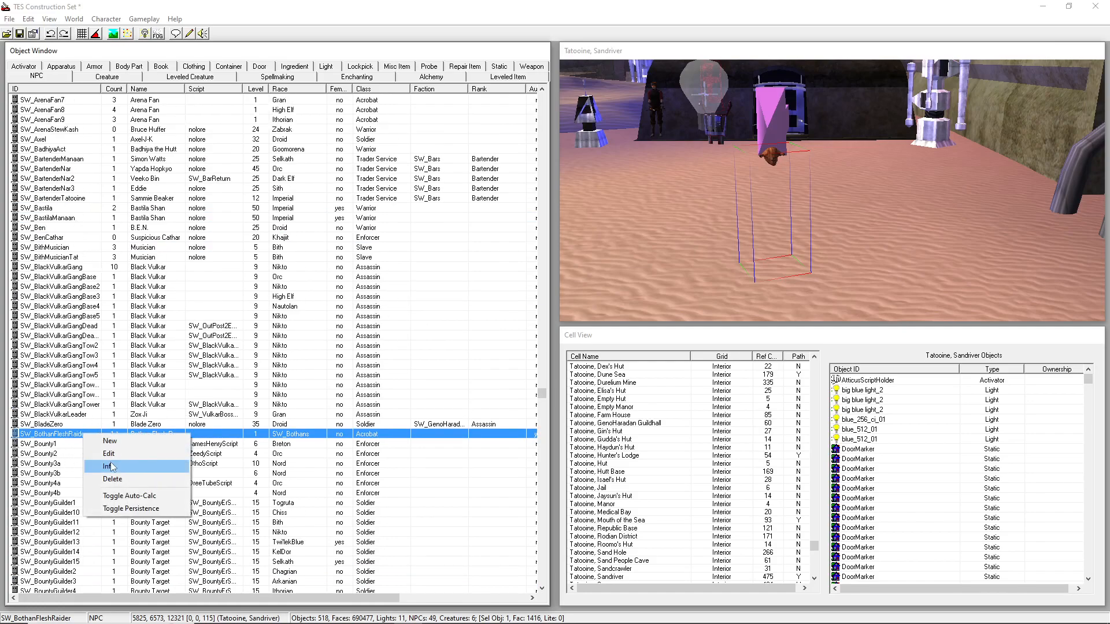
left_click(68, 439)
double_click(69, 440)
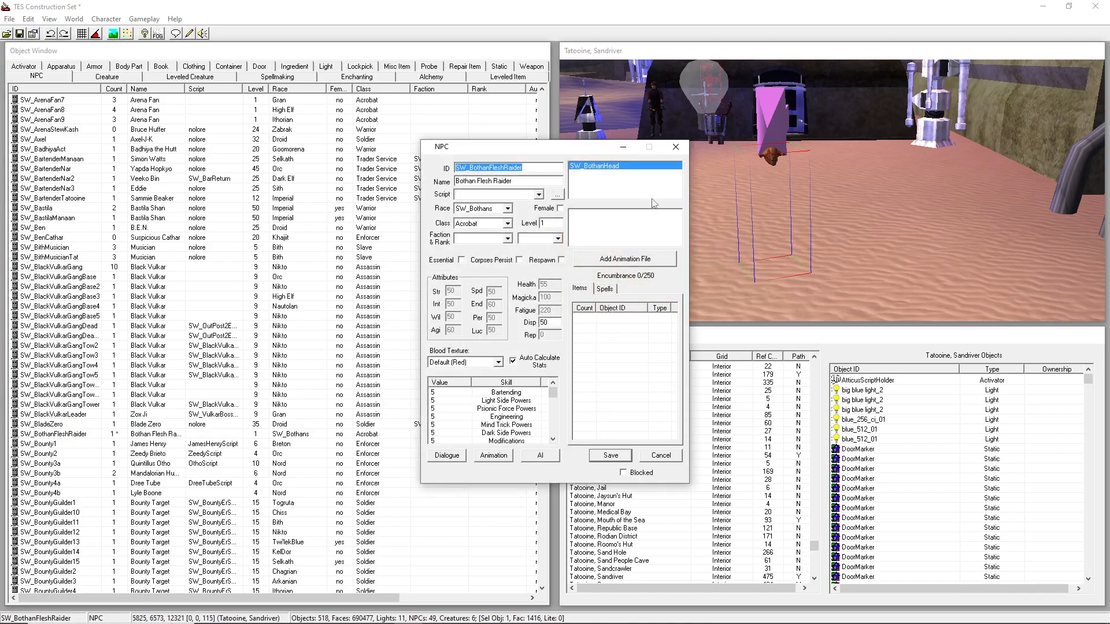
left_click(660, 456)
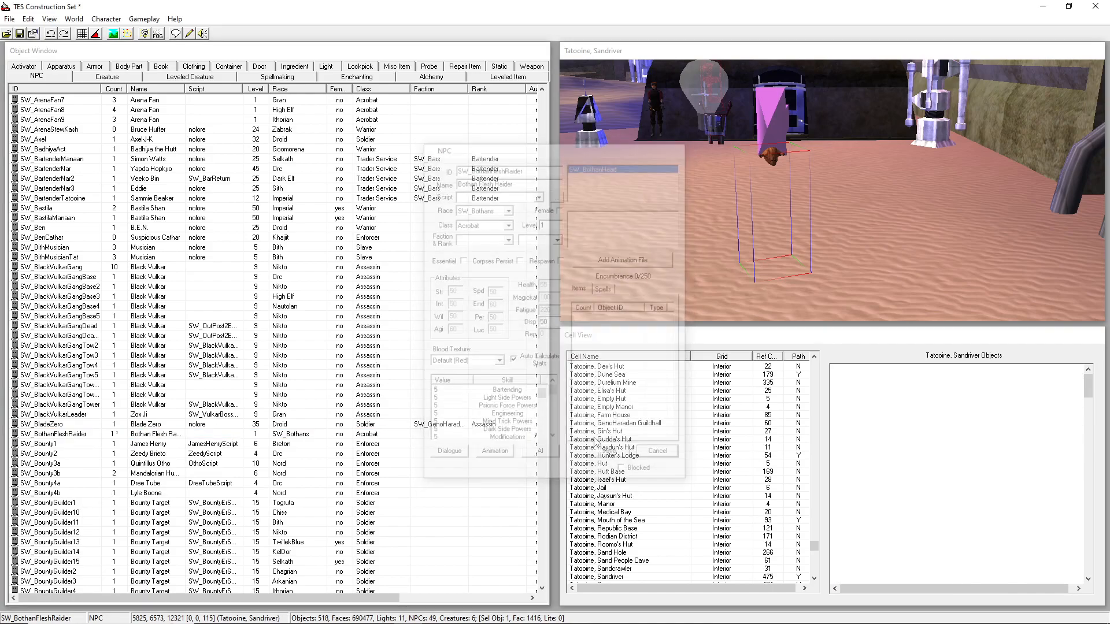
Open the SW_BothanHead body part, change its ID to SW_BothanGroin, and open its model selection.
left_click(129, 67)
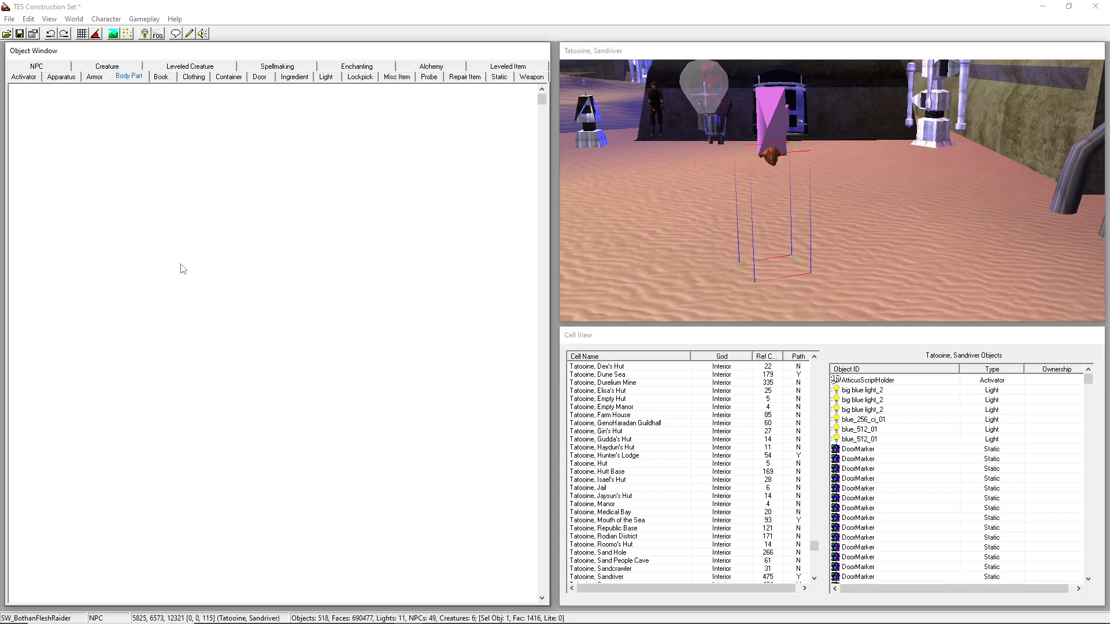
type("bot")
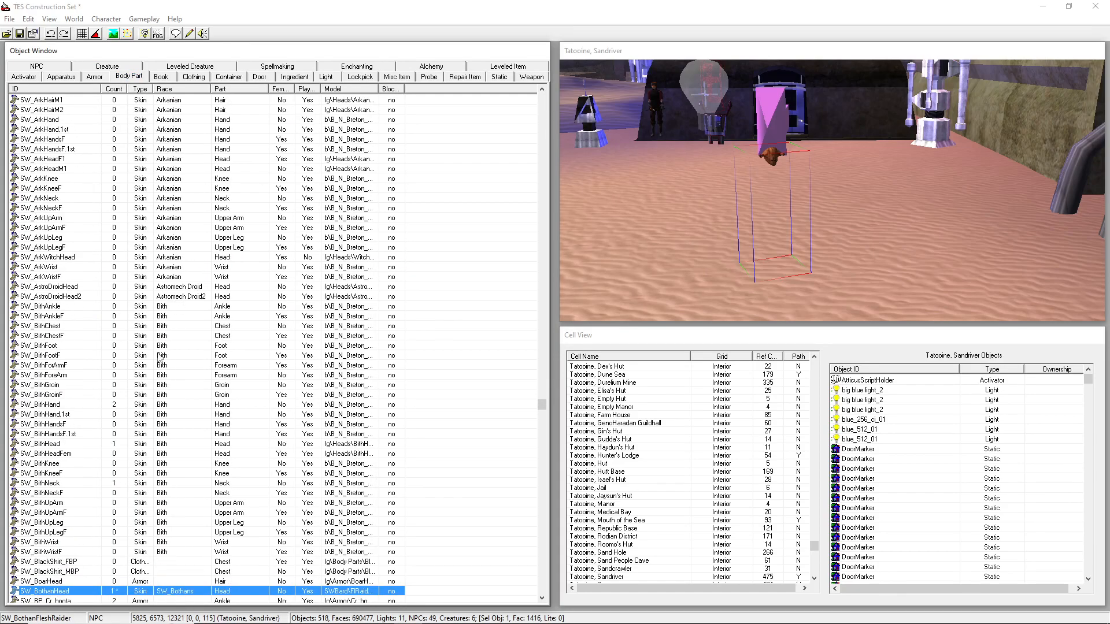
double_click(149, 589)
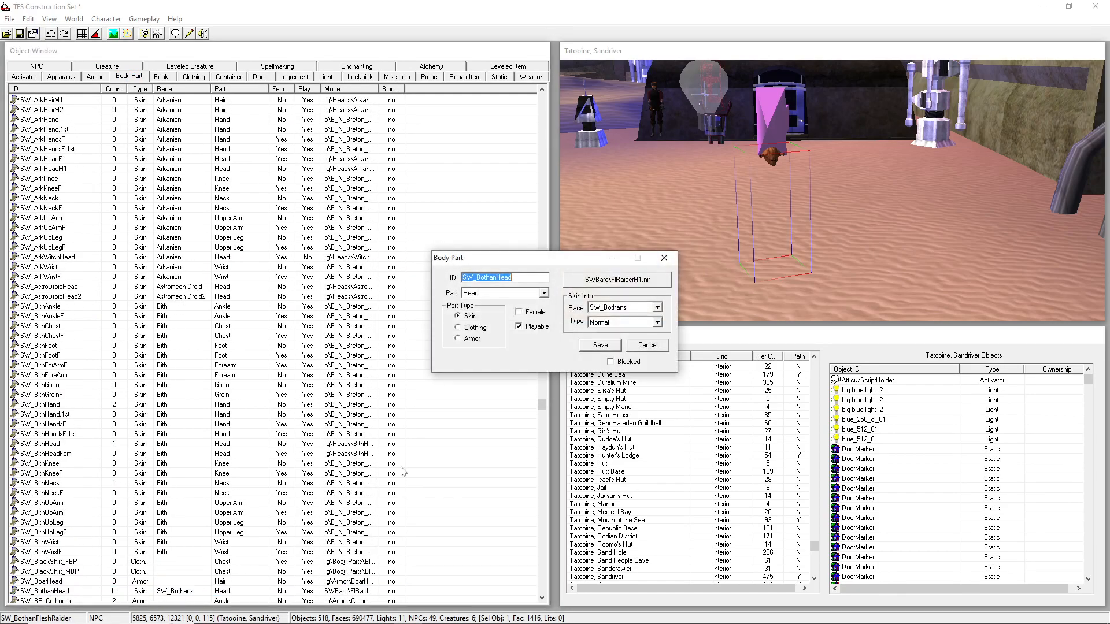
left_click(521, 278)
left_click_drag(521, 278, 496, 280)
type("Groin")
left_click(603, 286)
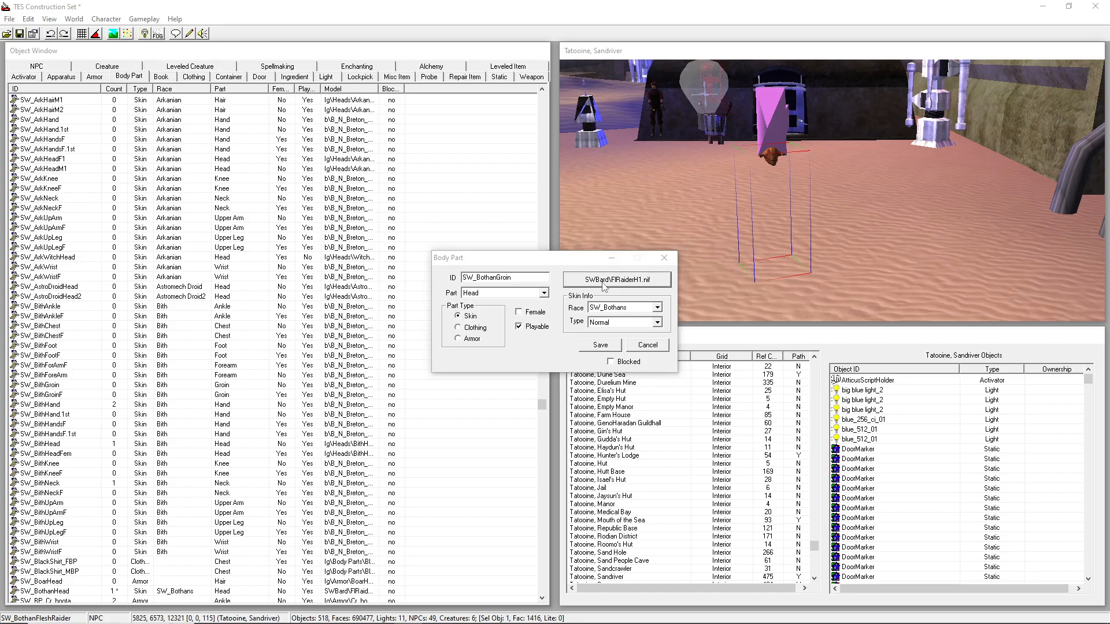
scroll(535, 412, "down", 1)
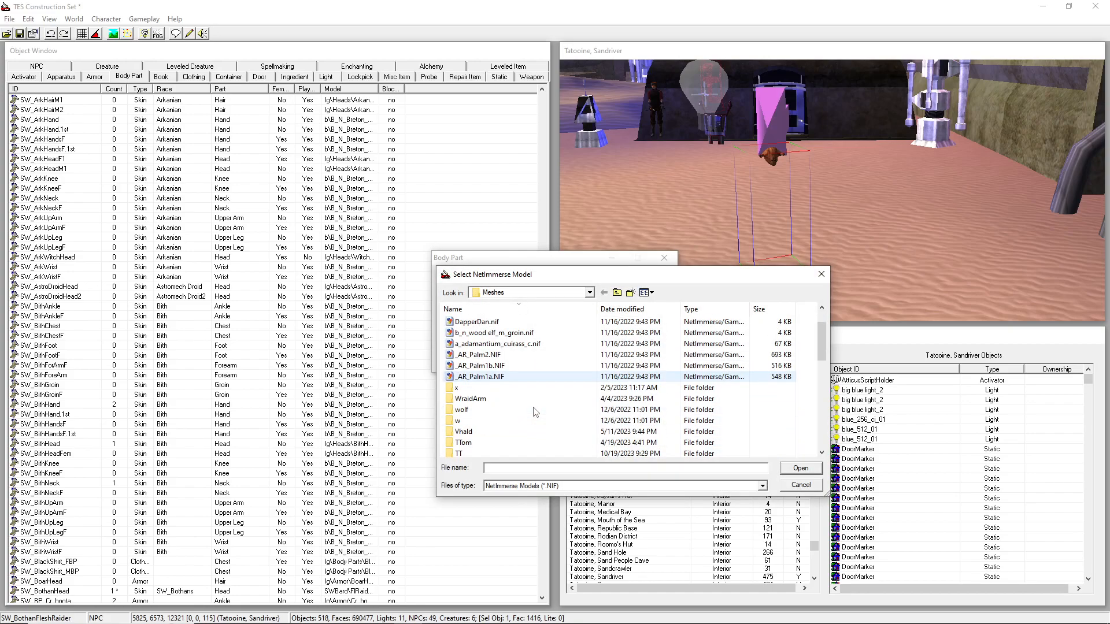
scroll(535, 412, "down", 2)
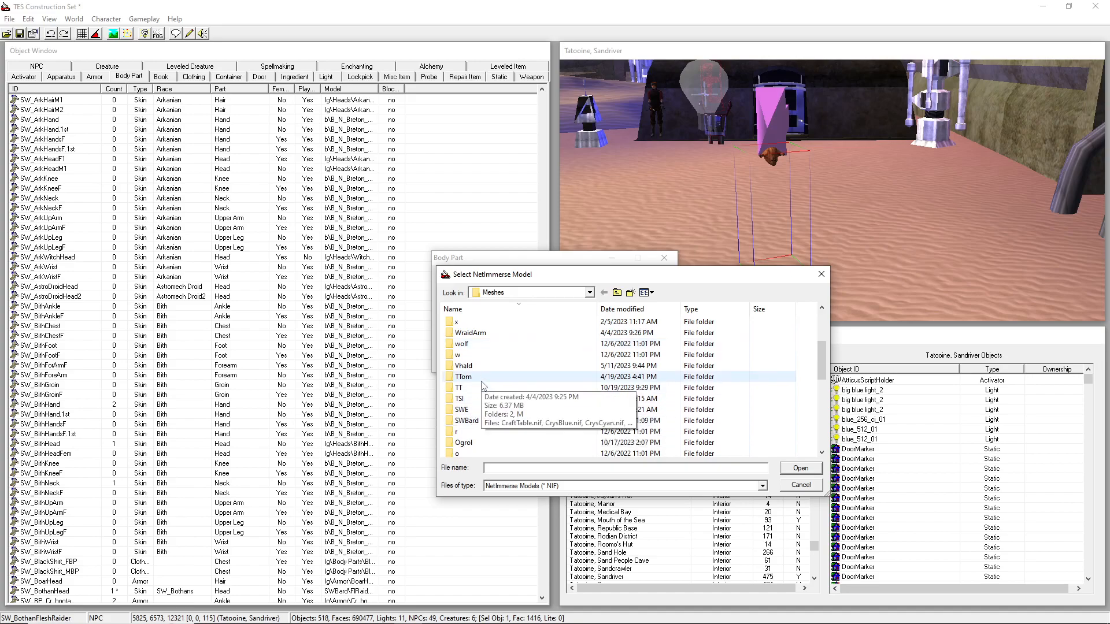
left_click_drag(817, 349, 816, 426)
left_click_drag(813, 420, 813, 405)
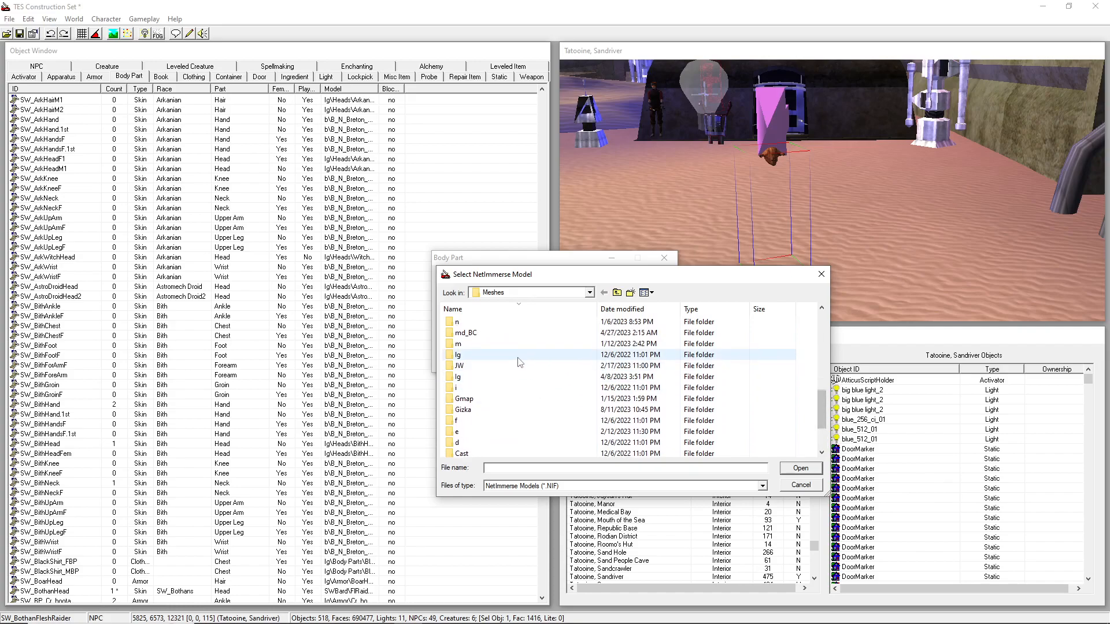
double_click(519, 365)
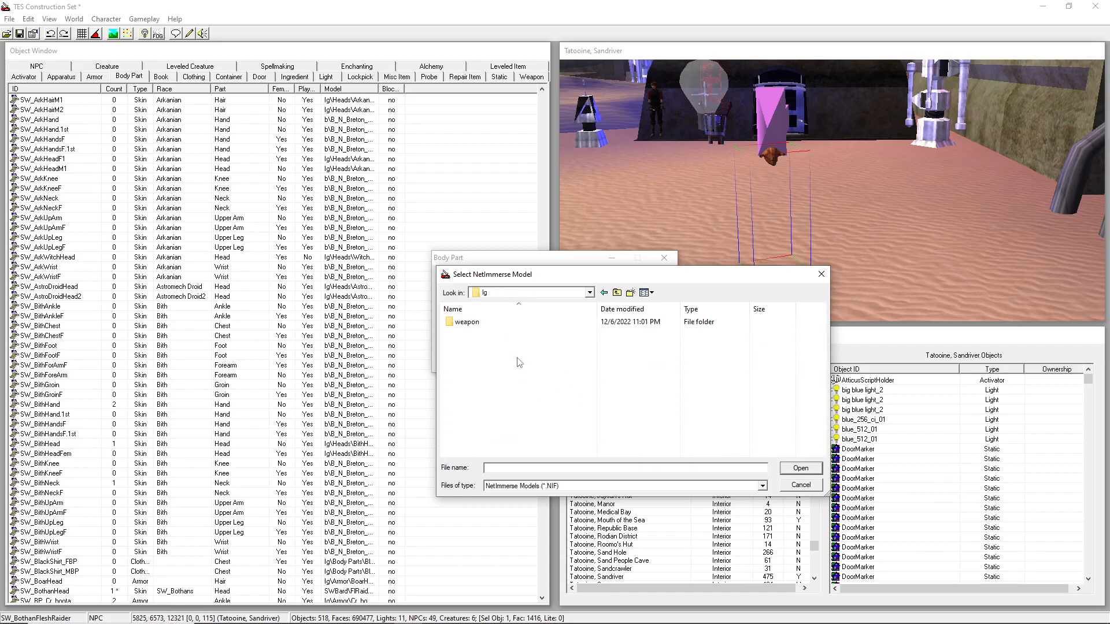
left_click(604, 292)
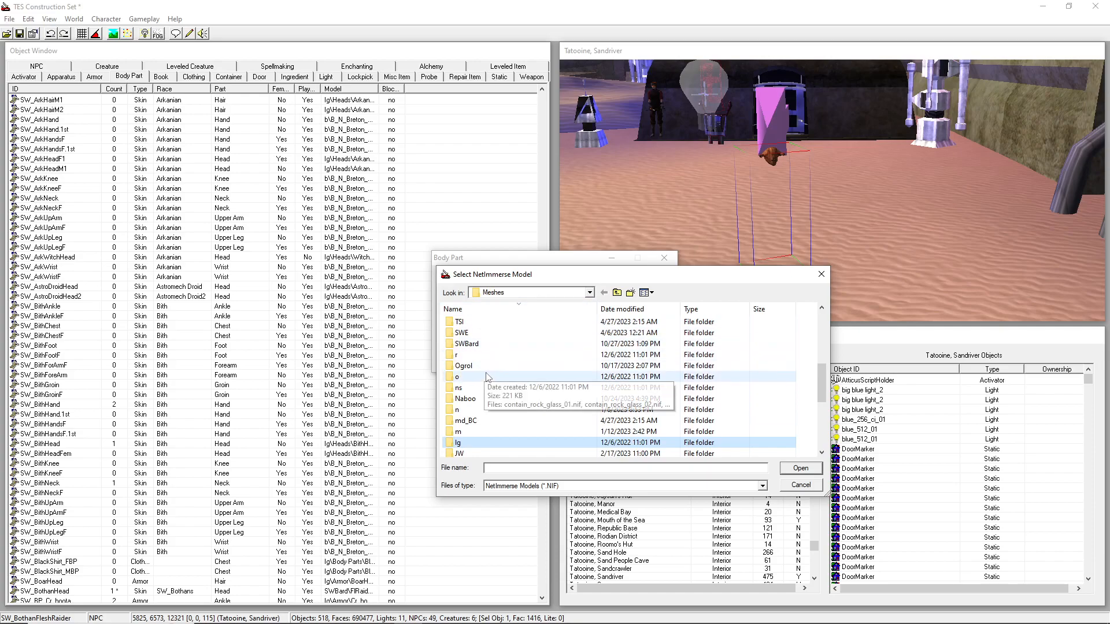
Sort the mesh folders by name and assign Ig\Body Parts\IthGroin.nif as the model of SW_BothanGroin.
left_click(462, 310)
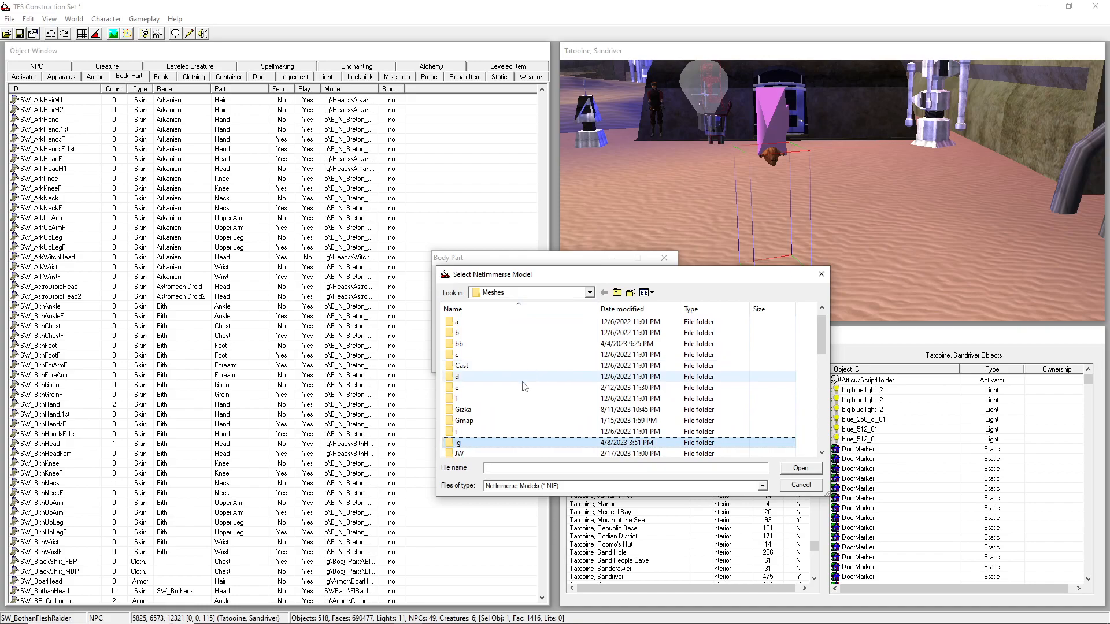
double_click(465, 442)
double_click(464, 376)
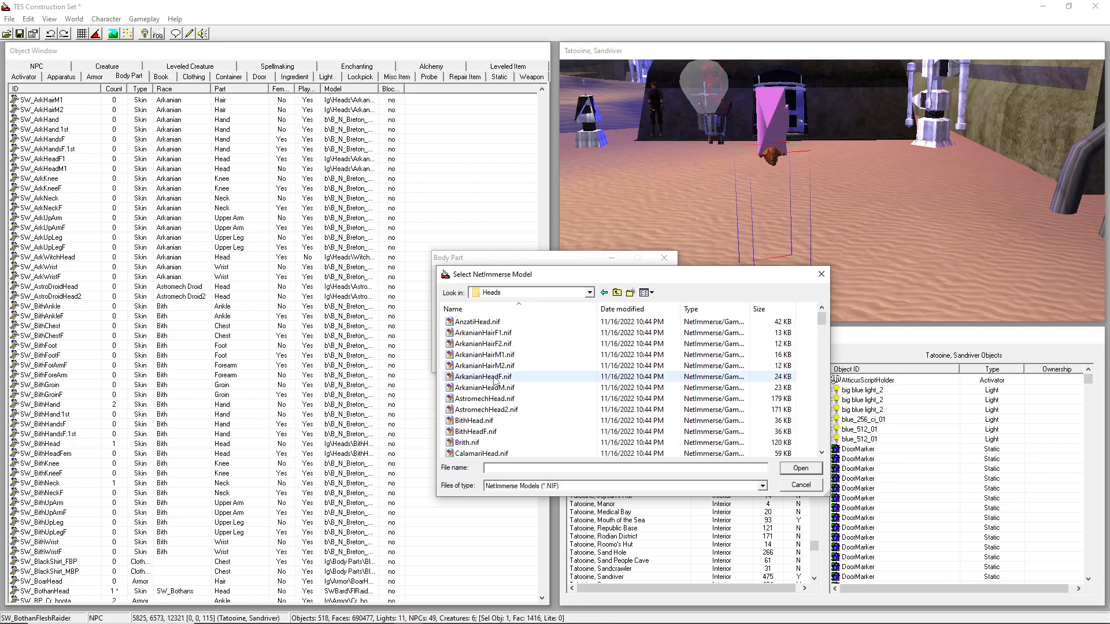
left_click(603, 293)
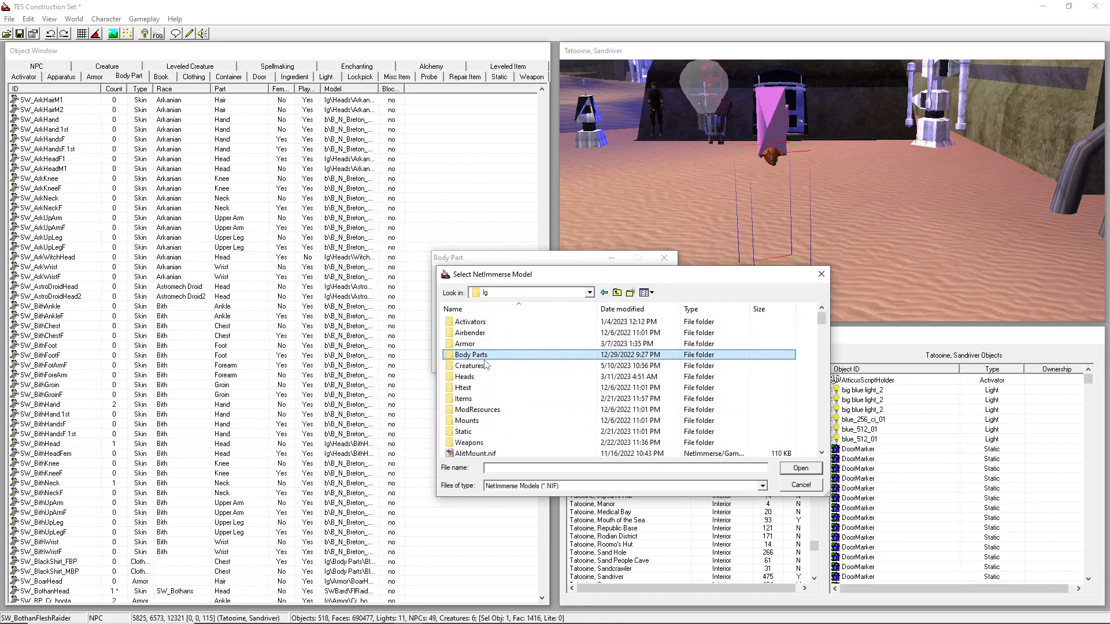
double_click(469, 355)
left_click(476, 366)
key("i")
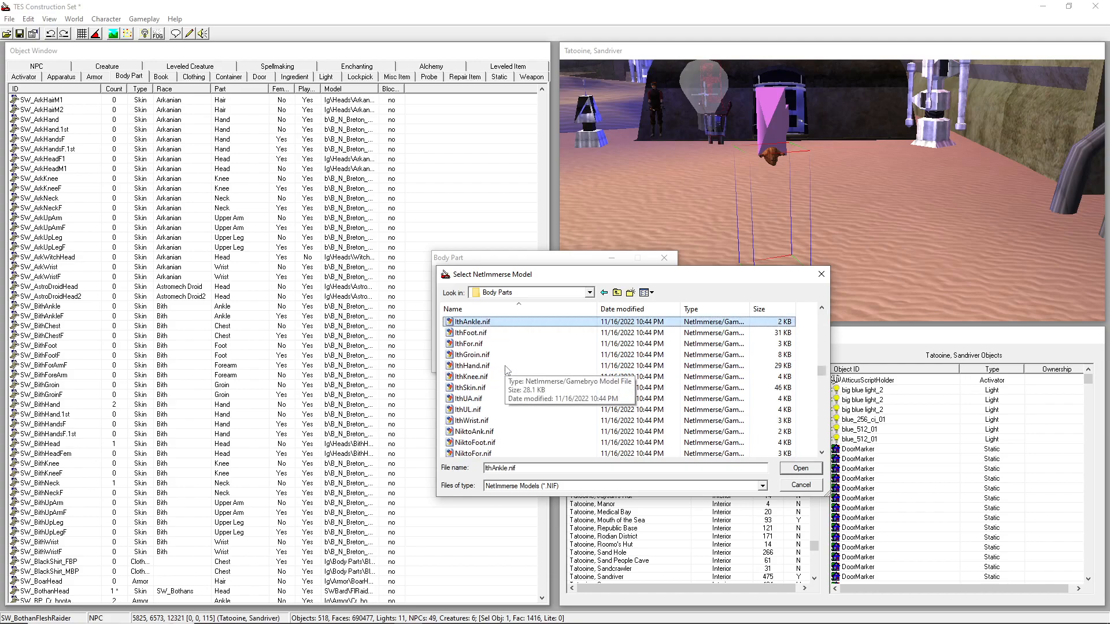
double_click(497, 357)
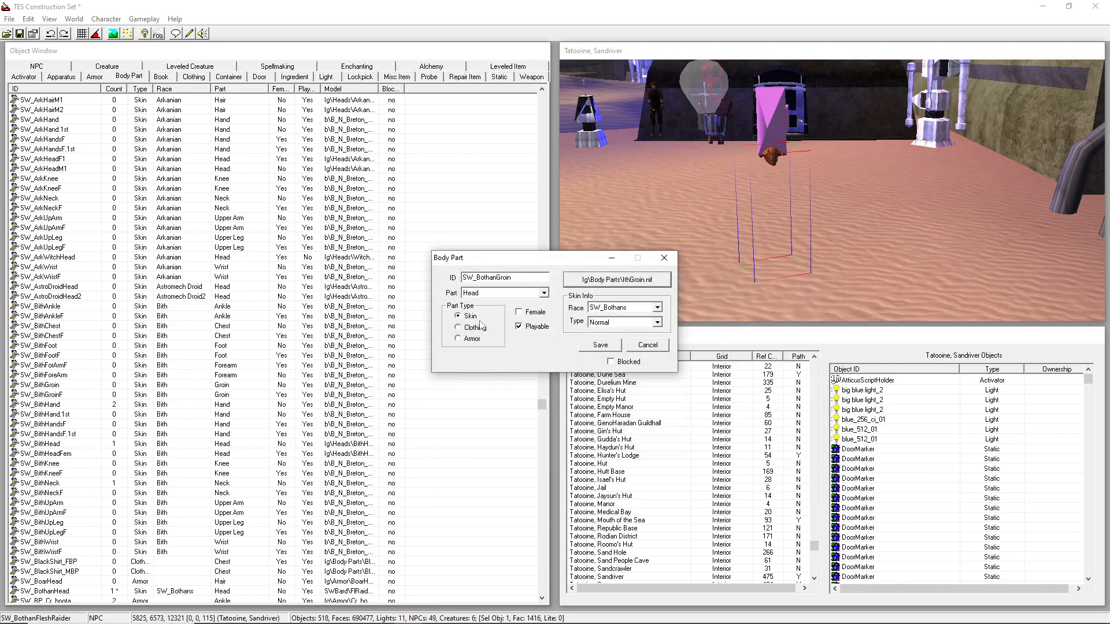
Set the part of SW_BothanGroin to Groin and save it as a new body part.
left_click(492, 296)
left_click(491, 297)
key("g")
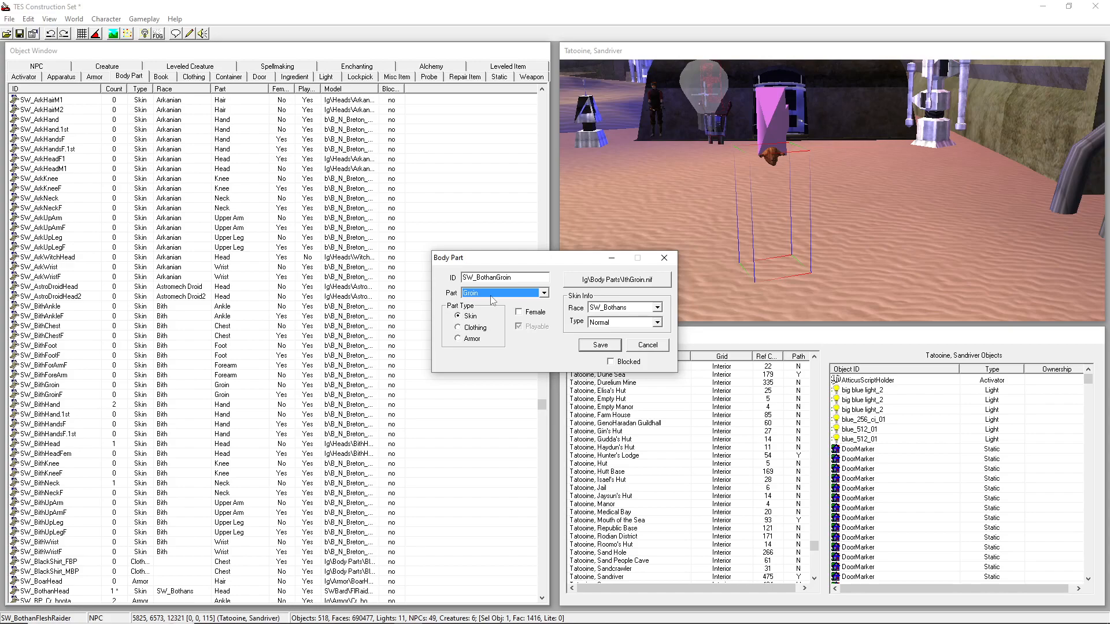
left_click(491, 296)
left_click(490, 296)
left_click(600, 345)
left_click(584, 358)
Refresh the Sandriver cell, rotate the Bothan Flesh Raider to 120 degrees, and inspect its head and groin up close.
key("F5")
right_click_drag(766, 149, 836, 201)
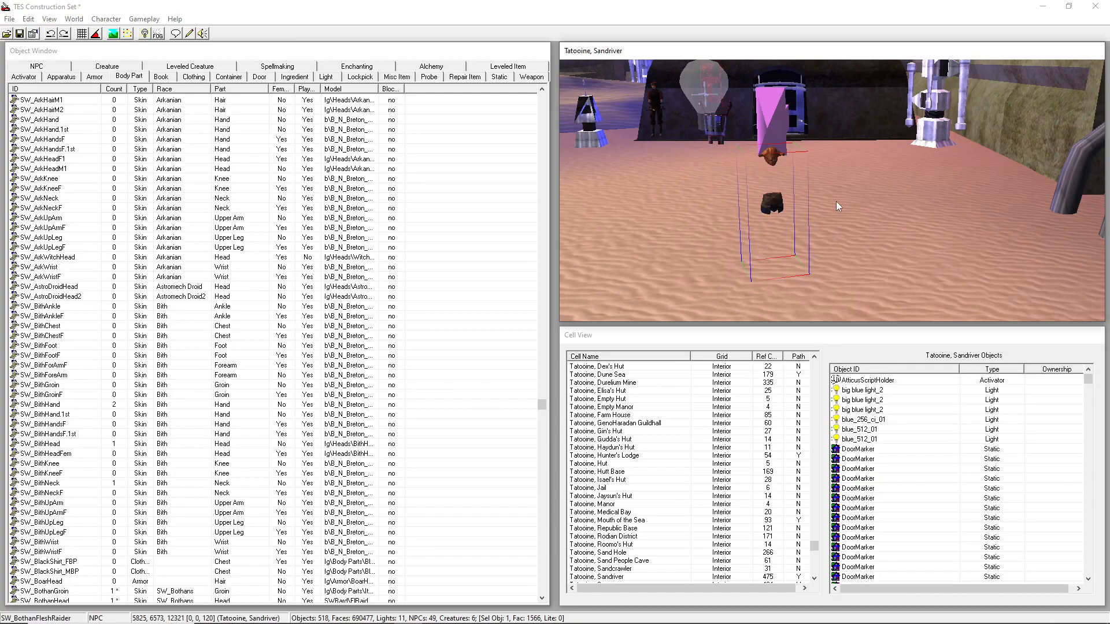
right_click_drag(772, 155, 783, 212)
key("c")
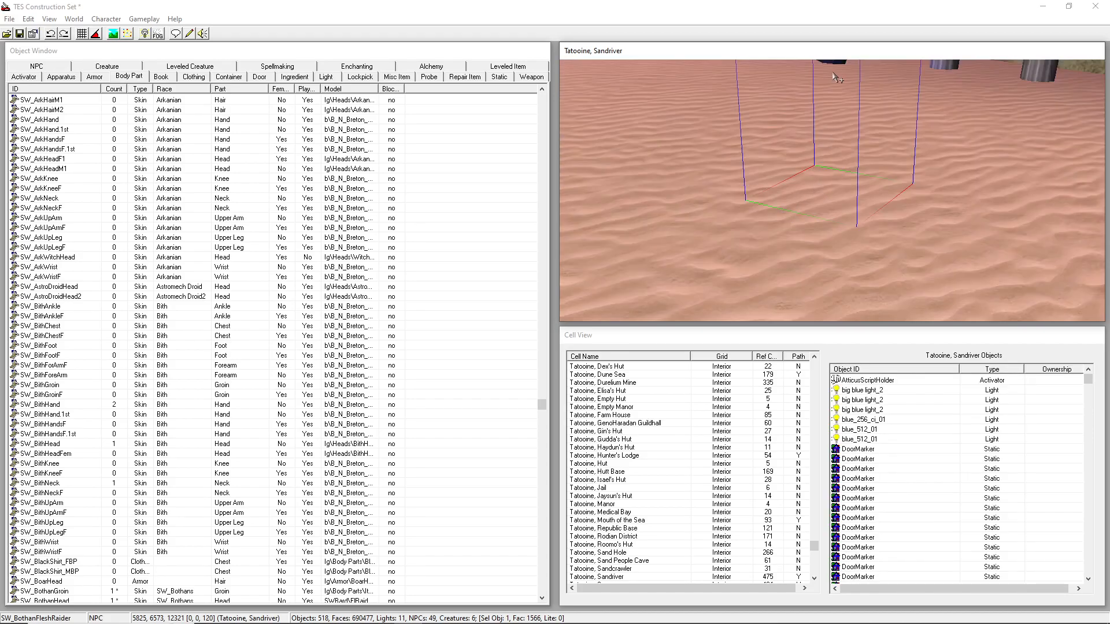
key("d")
middle_click_drag(833, 64, 833, 183)
scroll(837, 188, "up", 5)
left_click(827, 215)
left_click_drag(815, 210, 793, 95)
mouse_move(823, 186)
right_mouse_down()
mouse_move(838, 191)
mouse_move(827, 195)
right_mouse_up()
key("d")
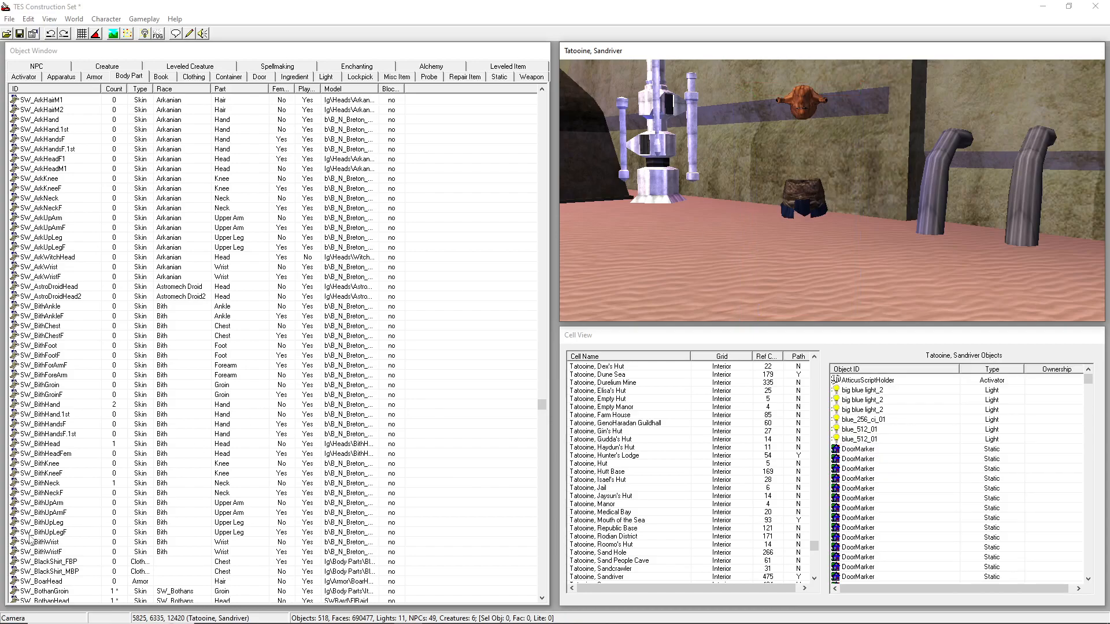
Open the SW_BothanGroin body part, change its ID to SW_BothanFeet, and set the part to Foot.
double_click(95, 593)
left_click(509, 278)
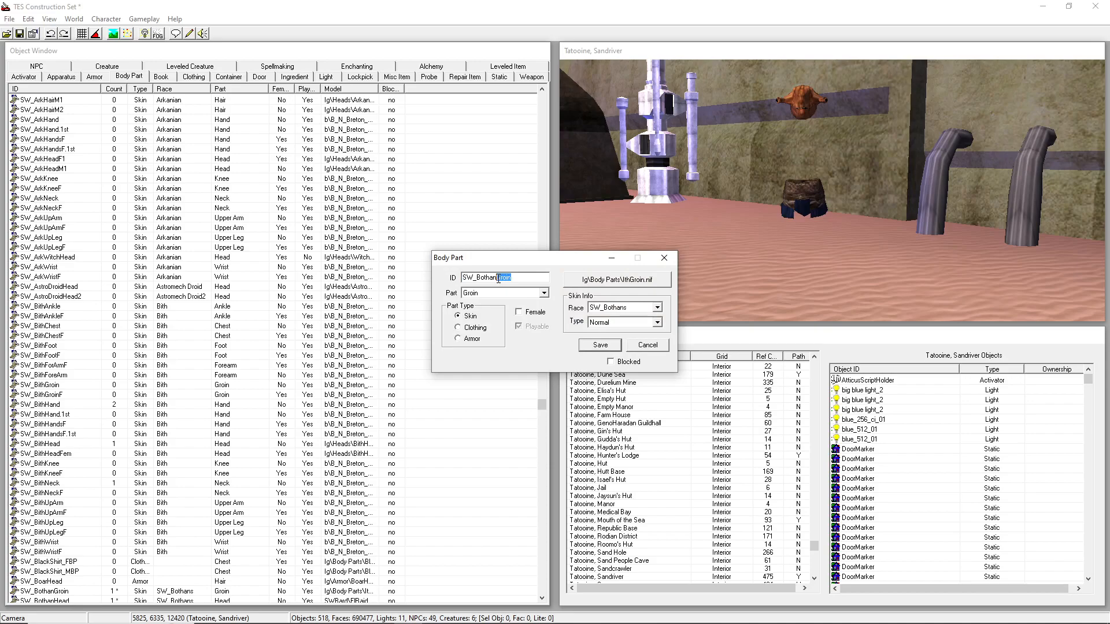
type("Feet")
left_click(500, 294)
Assign Ig\Body Parts\IthFoot.nif as the model of SW_BothanFeet and save it as a new body part.
left_click(592, 283)
double_click(458, 453)
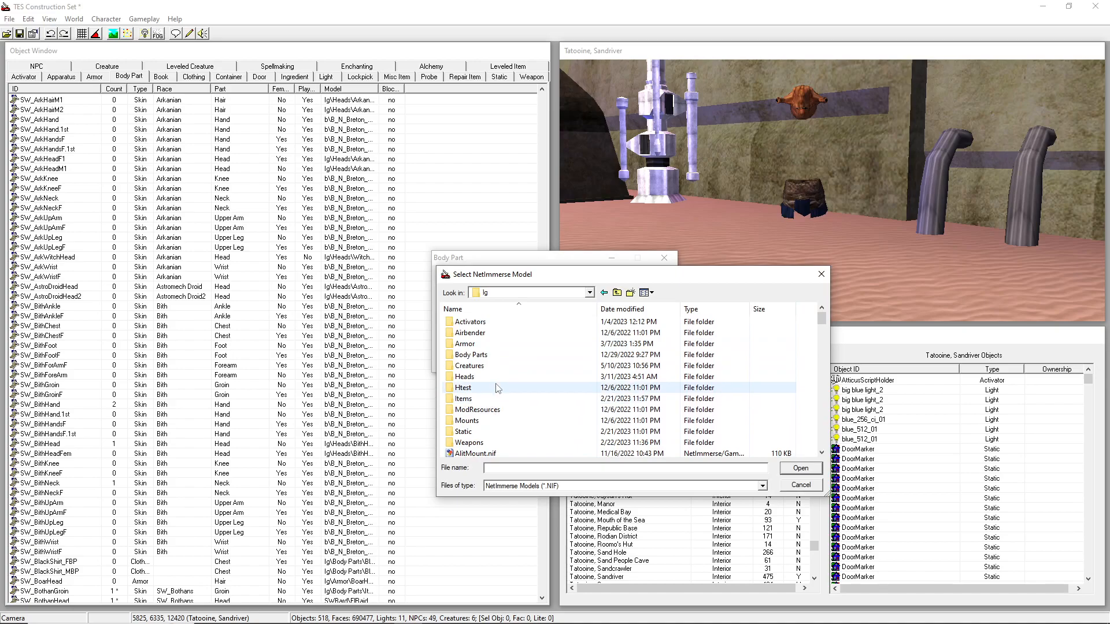
double_click(494, 357)
left_click(501, 358)
key("i")
key("i")
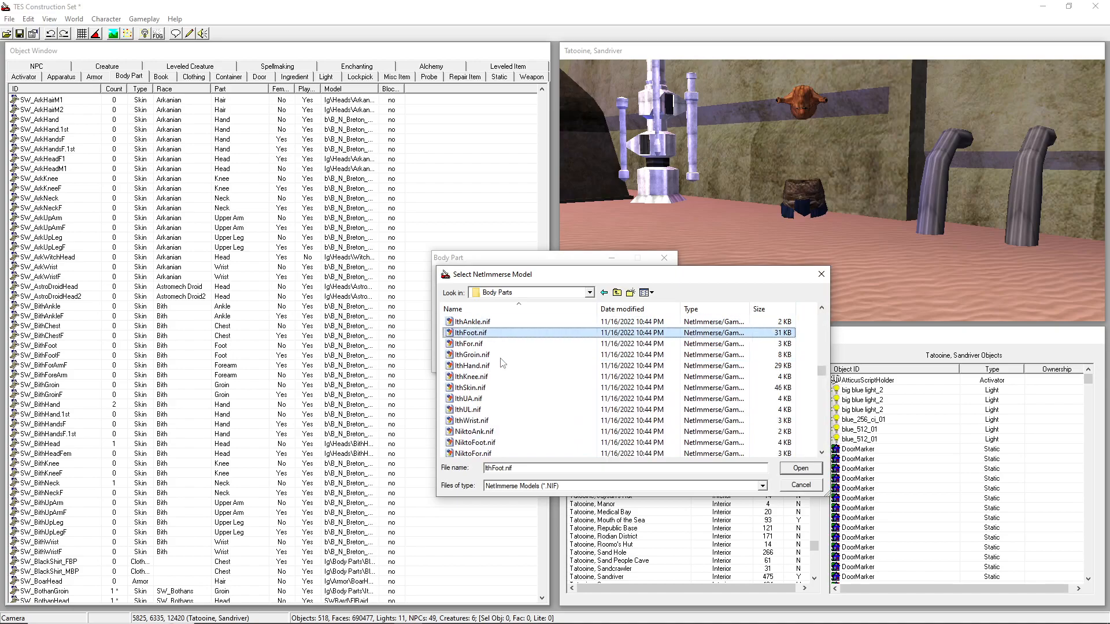
left_click(490, 332)
left_click(504, 336)
double_click(504, 337)
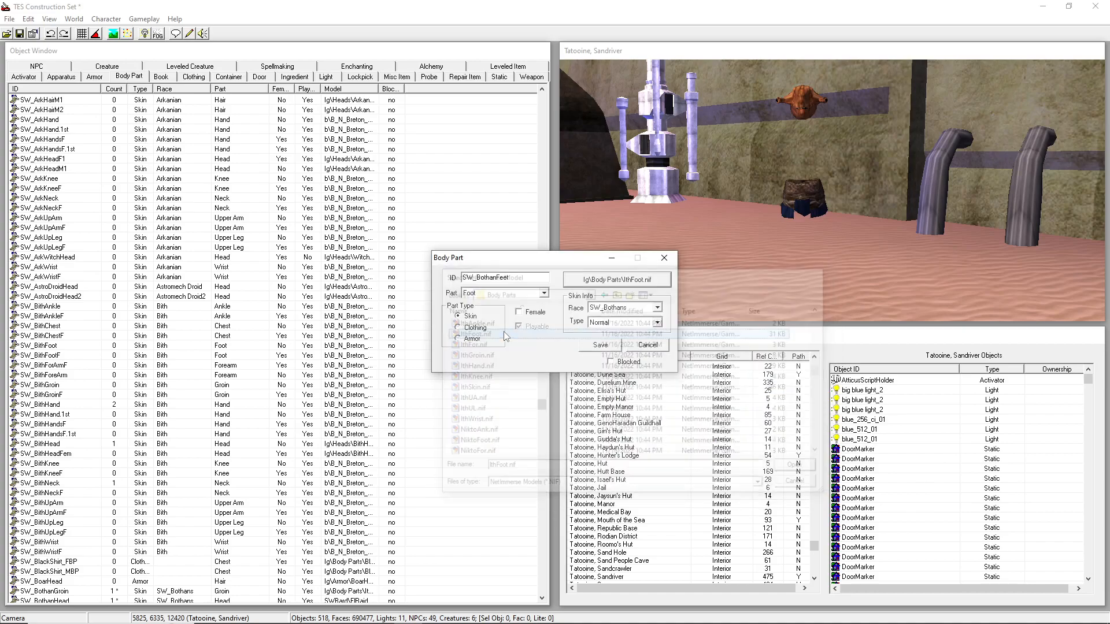
left_click(601, 341)
left_click(582, 359)
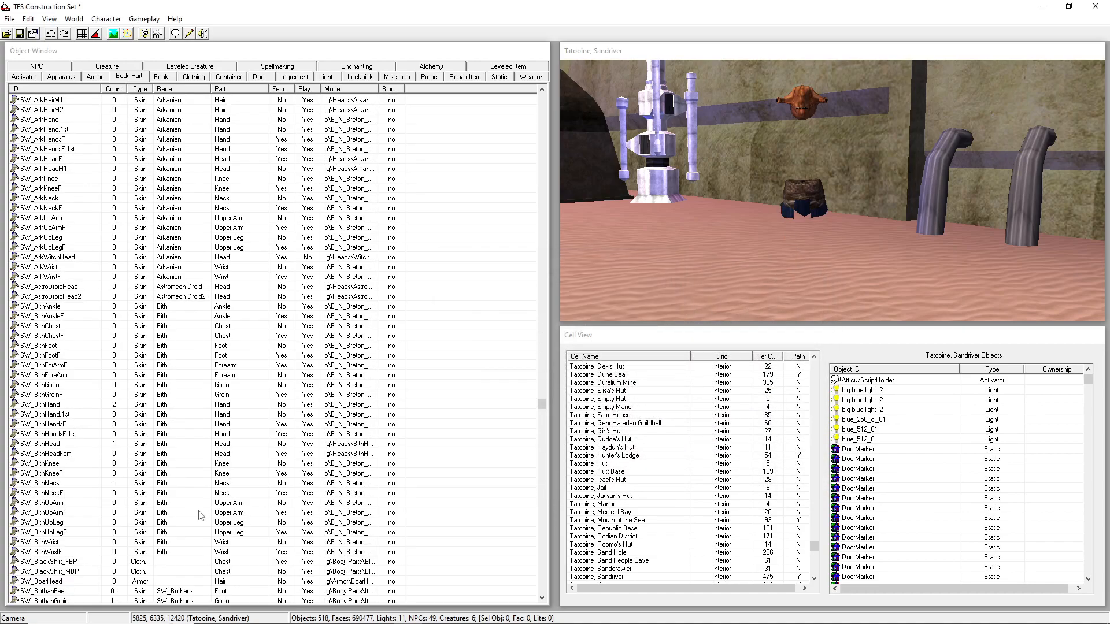
Open the SW_BothanFeet body part, change its ID to SW_BothanUL, and choose its model from the Ig\Body Parts folder.
double_click(102, 592)
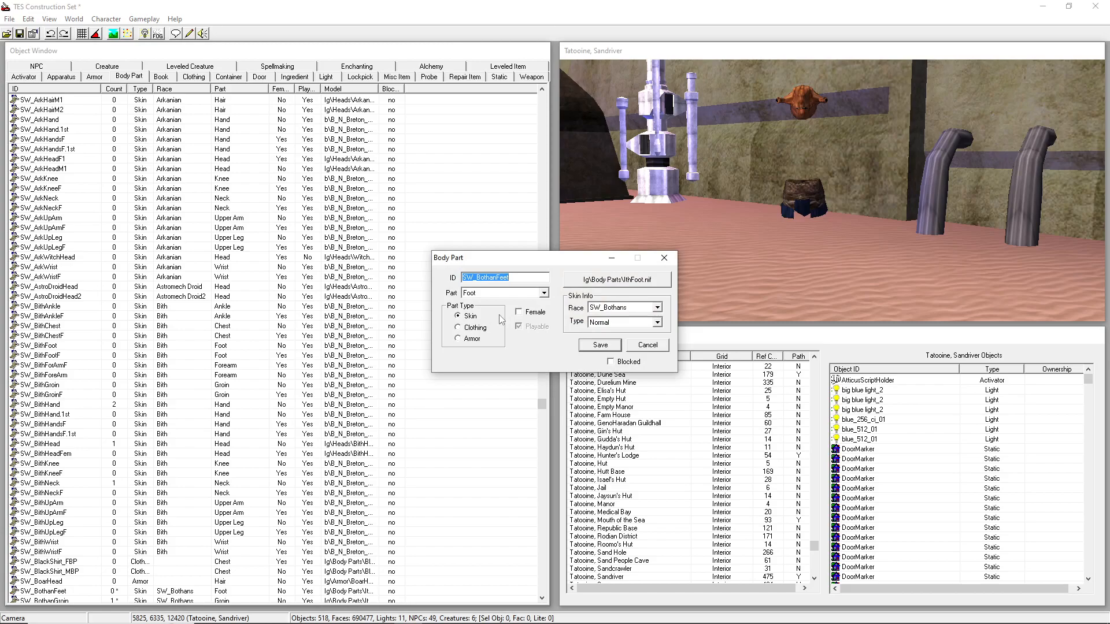
left_click_drag(528, 276, 495, 274)
type("UL")
left_click(650, 280)
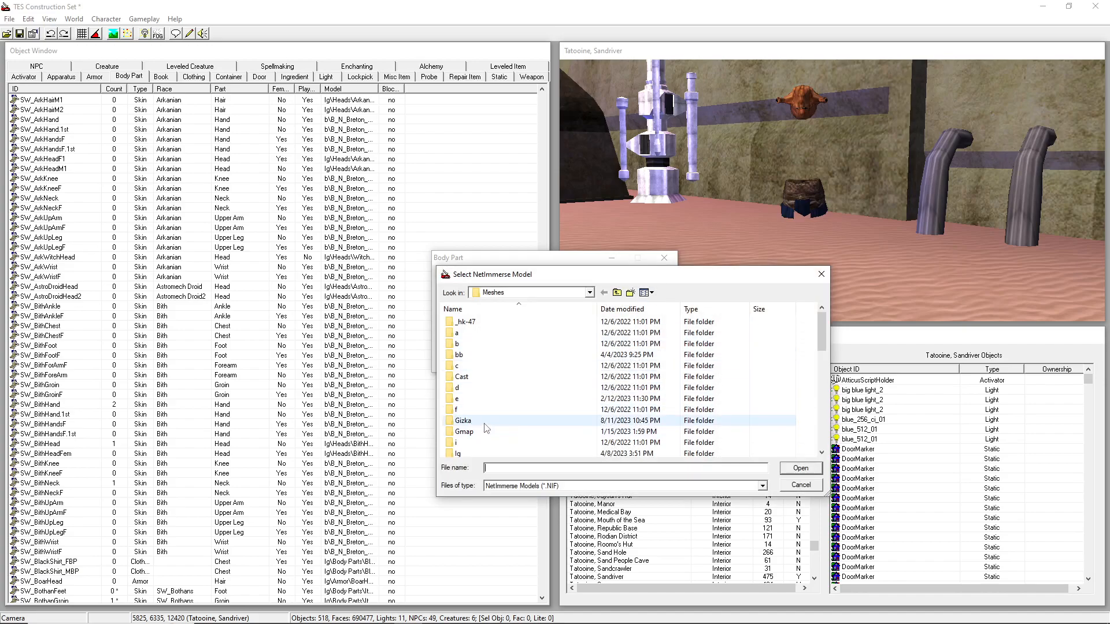
double_click(485, 454)
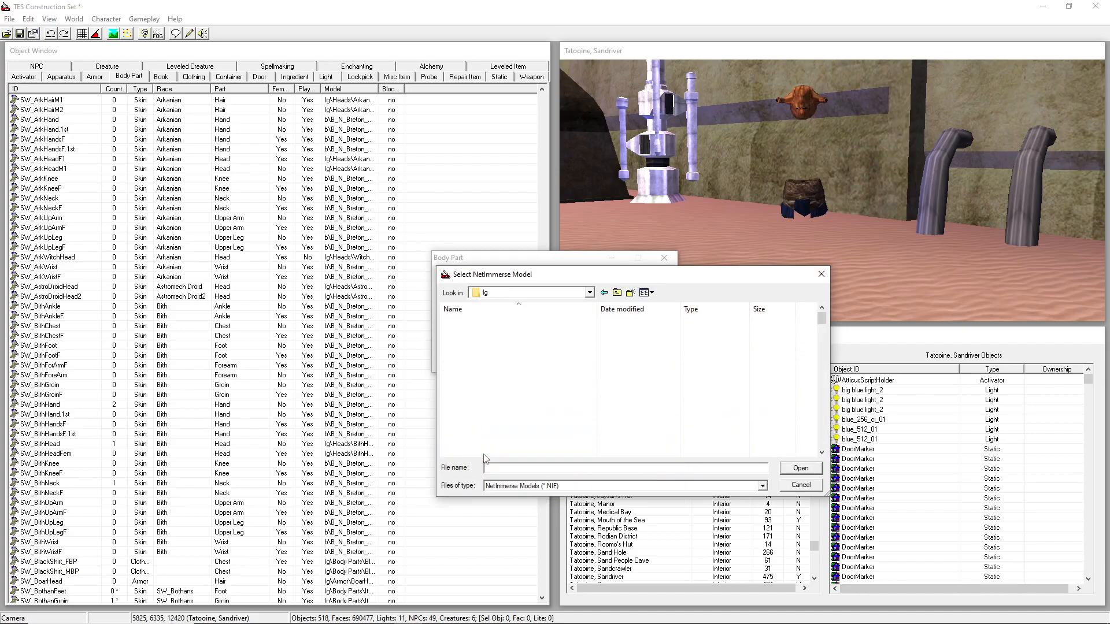
double_click(479, 355)
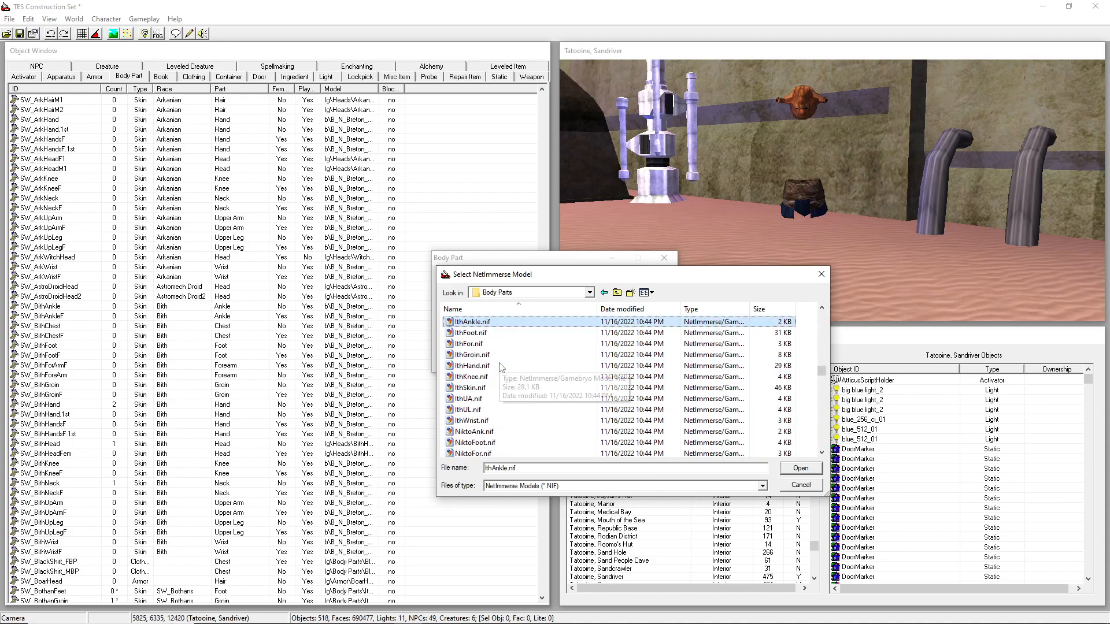
double_click(494, 322)
Save SW_BothanUL as a new body part, accept it as the default male foot, and find it in the list.
left_click(597, 345)
key("Return")
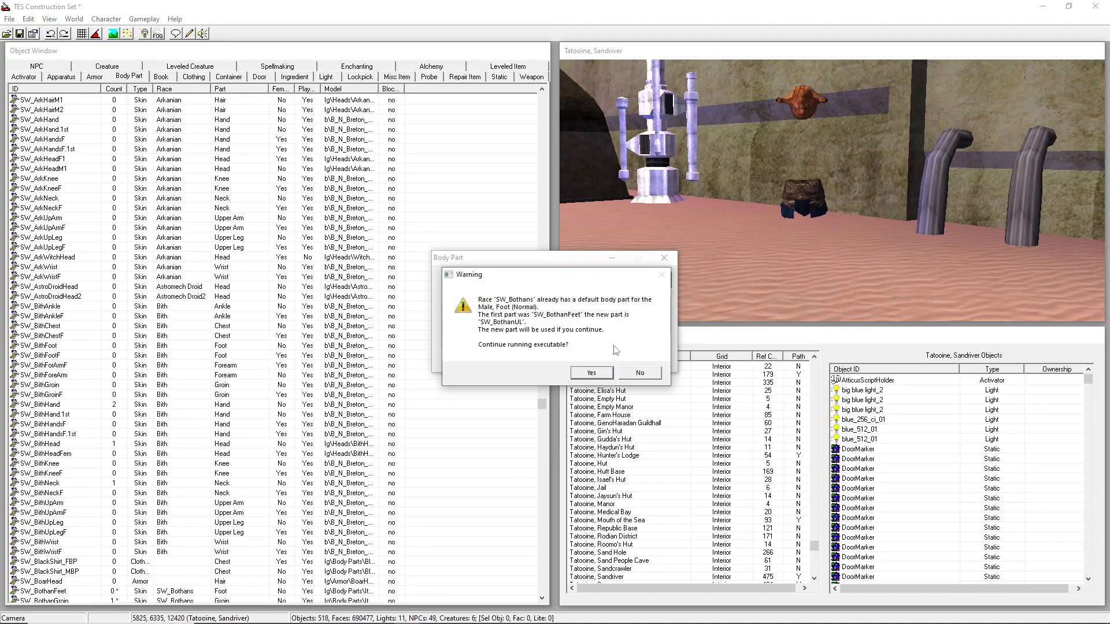
left_click(592, 373)
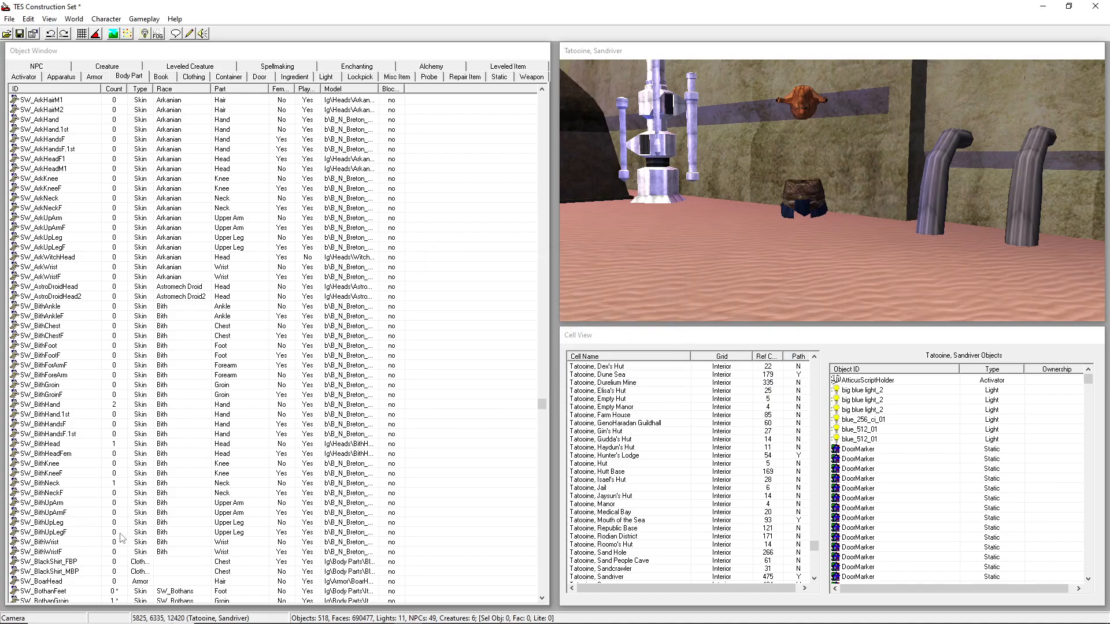
scroll(172, 595, "down", 1)
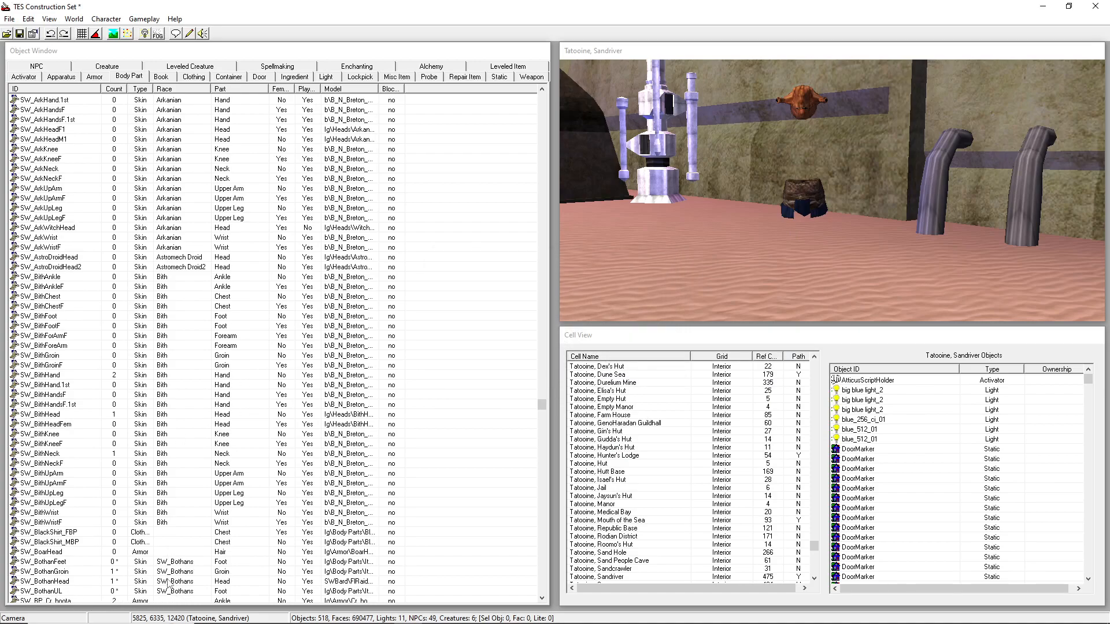
Set the part of the SW_BothanUL body part to Upper Leg, save it, and rotate the Bothan NPC to check its legs.
left_click(153, 560)
left_click(162, 569)
left_click(168, 582)
double_click(168, 590)
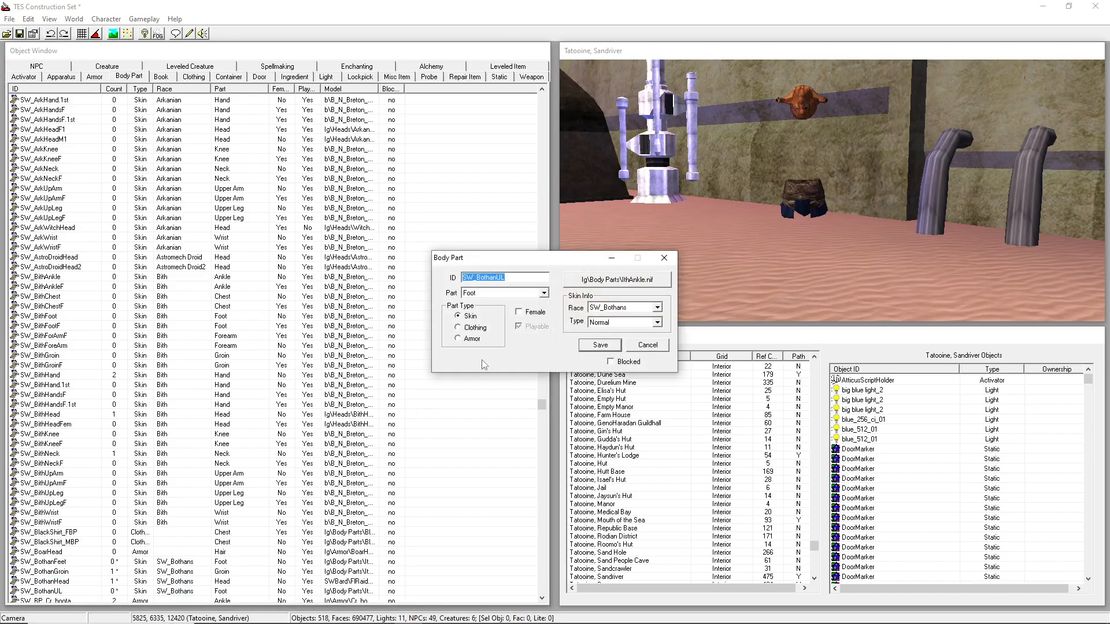
left_click(504, 293)
left_click(503, 293)
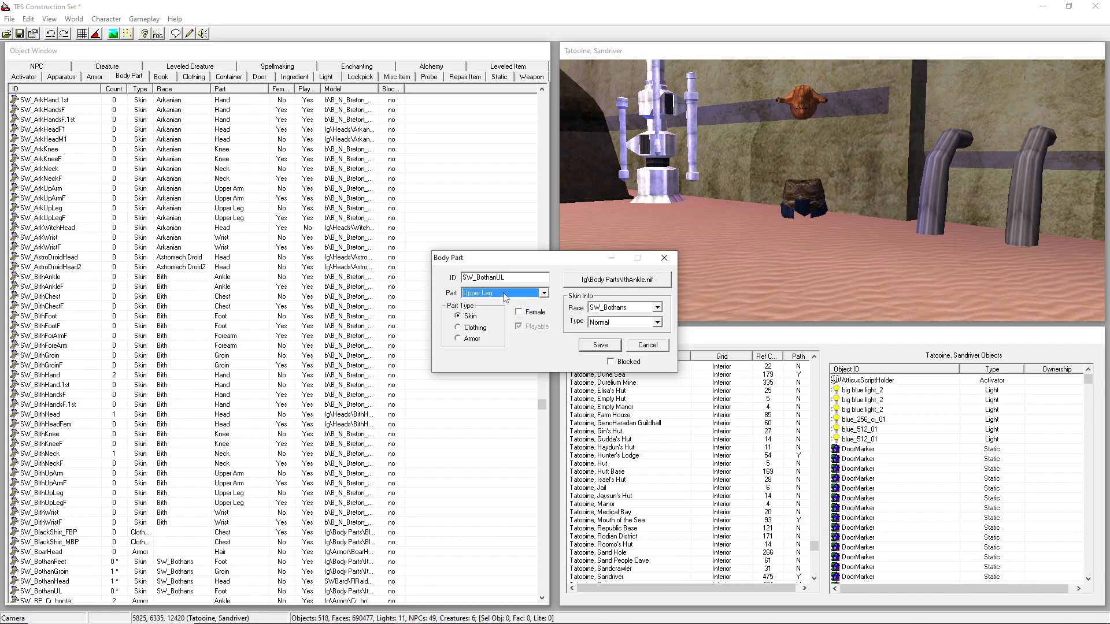
left_click(606, 342)
left_click(600, 345)
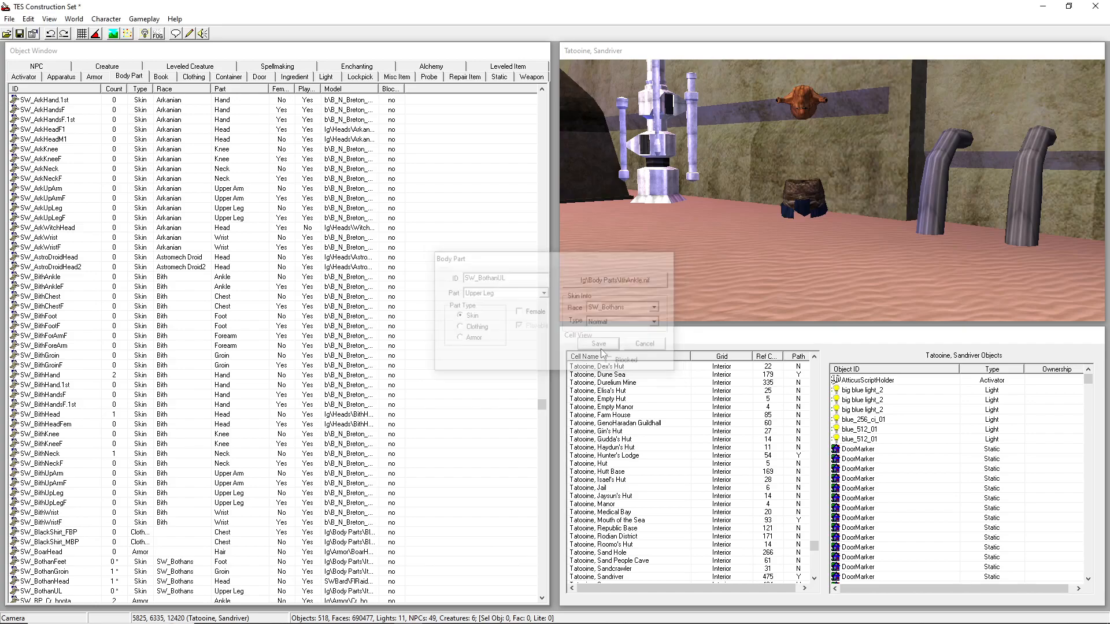
left_click(813, 196)
right_click_drag(813, 195, 782, 210)
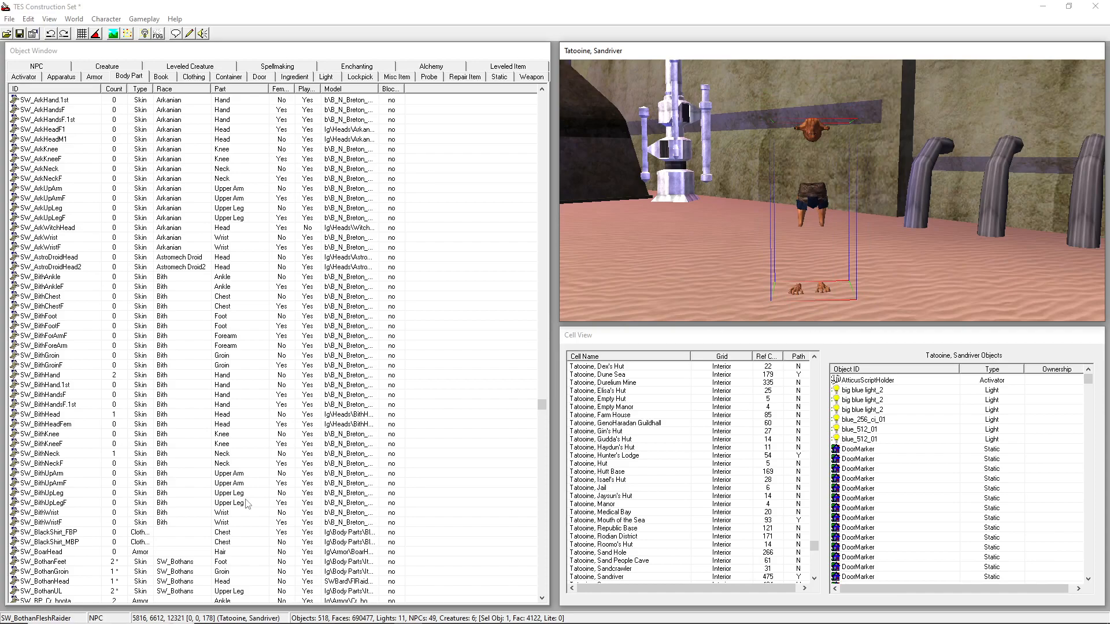
Assign Ig\Body Parts\IthUL.nif as the model of SW_BothanUL, save it, and rotate the NPC to check the upper legs.
double_click(248, 591)
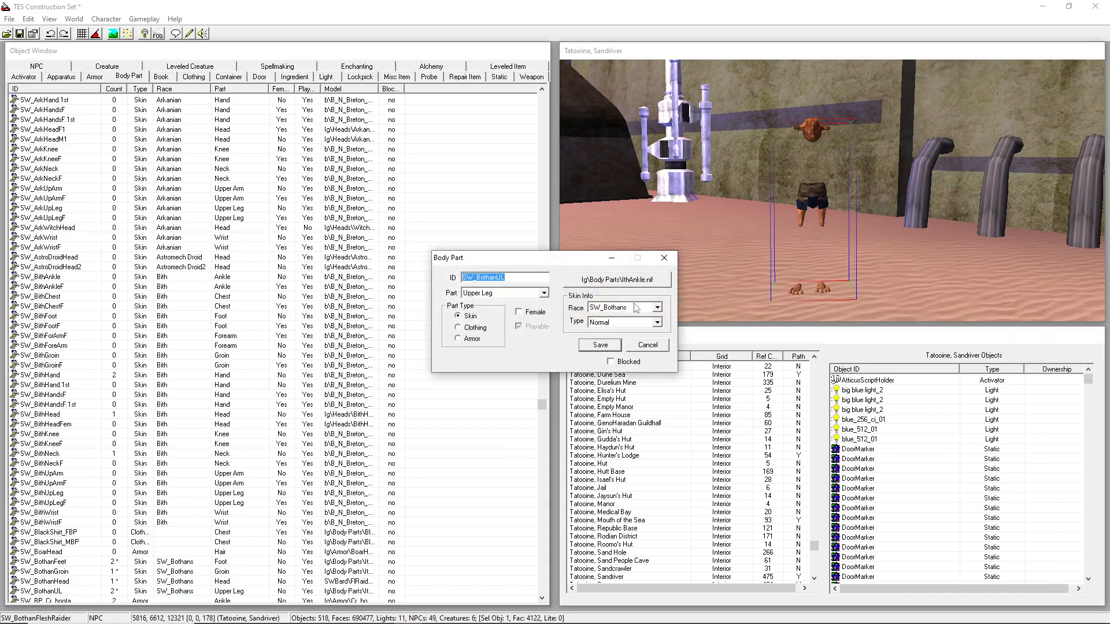
left_click(629, 280)
double_click(470, 460)
double_click(488, 364)
left_click(492, 369)
key("i")
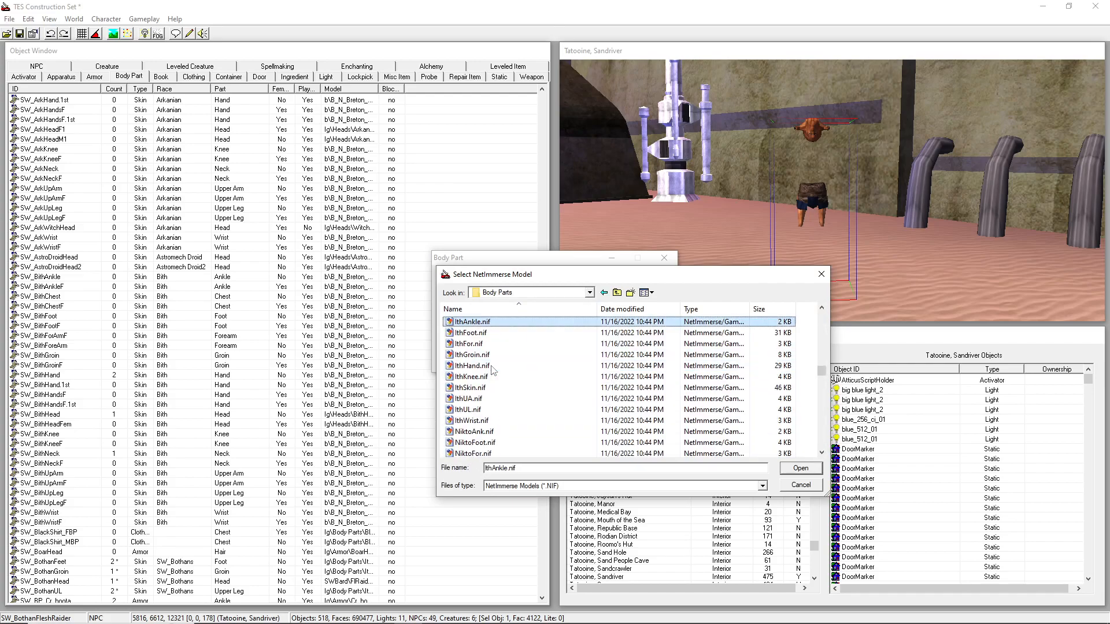
left_click(493, 398)
double_click(493, 399)
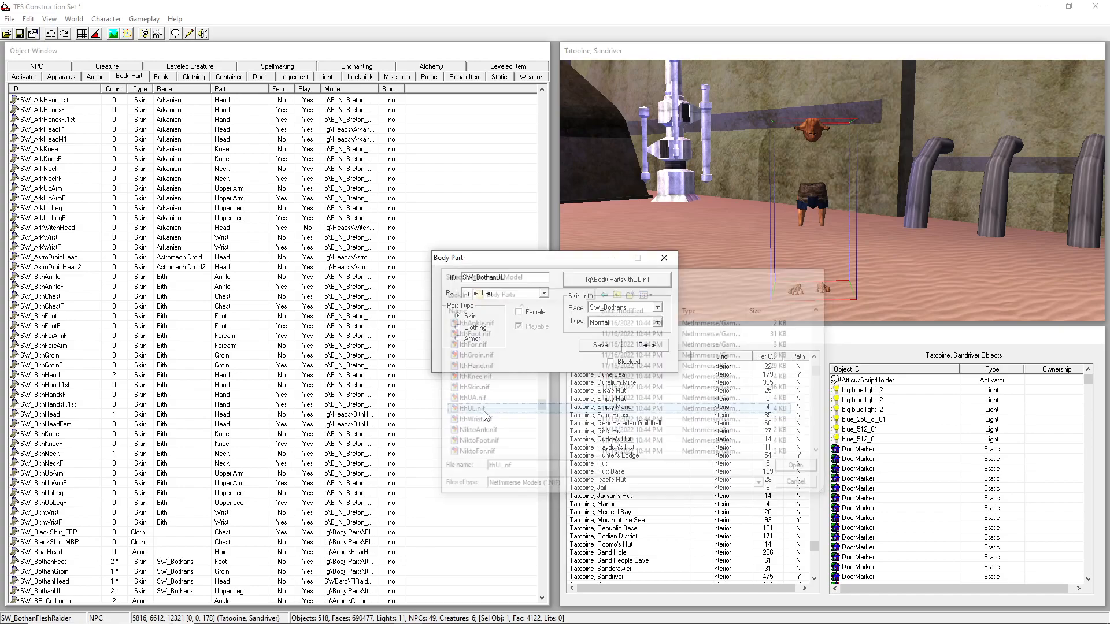
left_click(594, 345)
right_click_drag(819, 190, 826, 259)
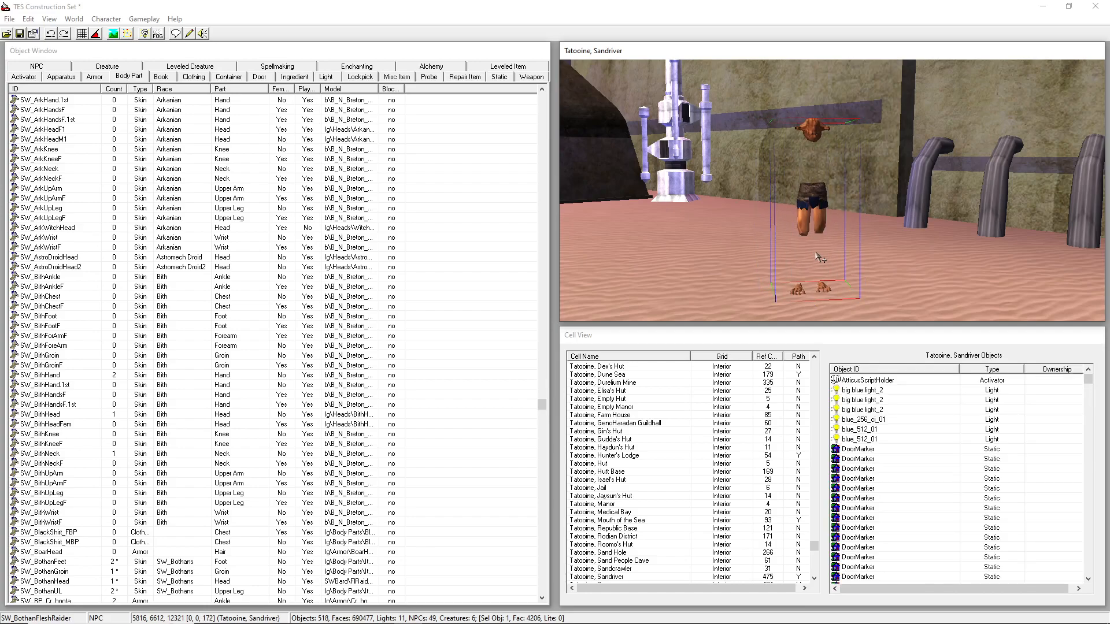
Open the SW_BothanFeet body part, change its ID to SW_BothanAnk, and set the part to Ankle.
double_click(69, 565)
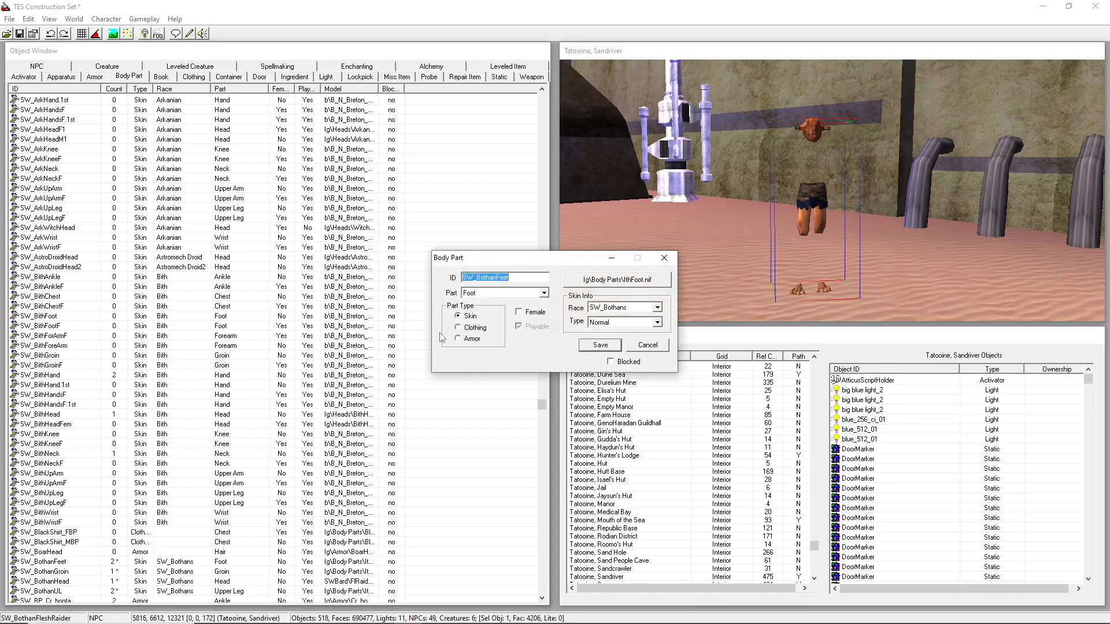
left_click_drag(525, 279, 503, 280)
type("Ank")
left_click(520, 293)
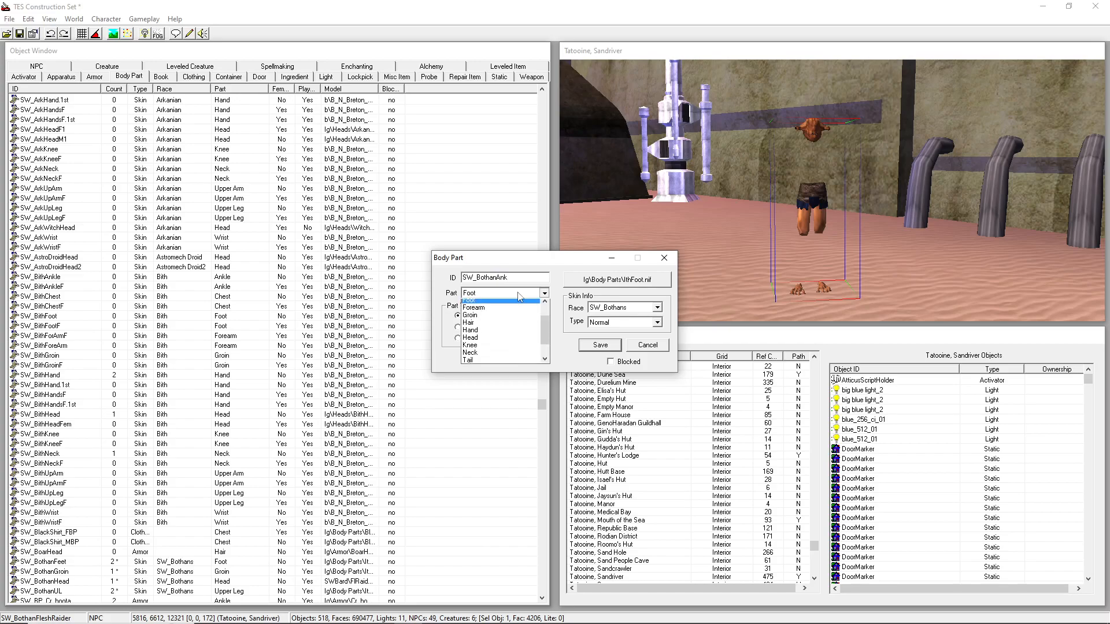
left_click(518, 302)
Assign Ig\Body Parts\IthAnkle.nif as the model of SW_BothanAnk, save it as a new body part, and rotate the NPC to check it.
left_click(647, 282)
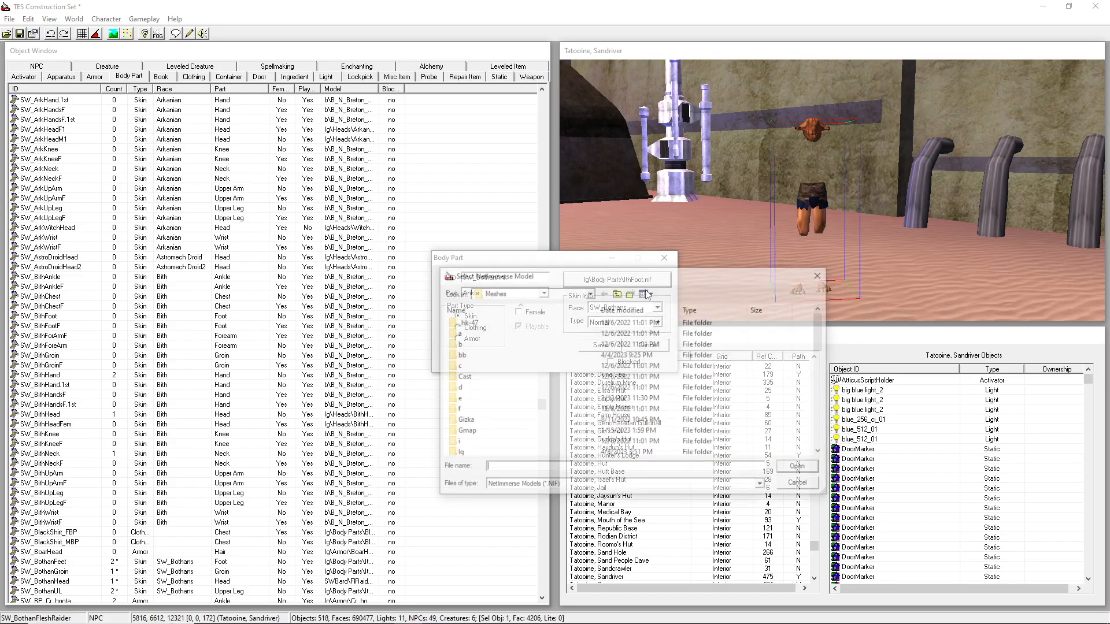
double_click(505, 451)
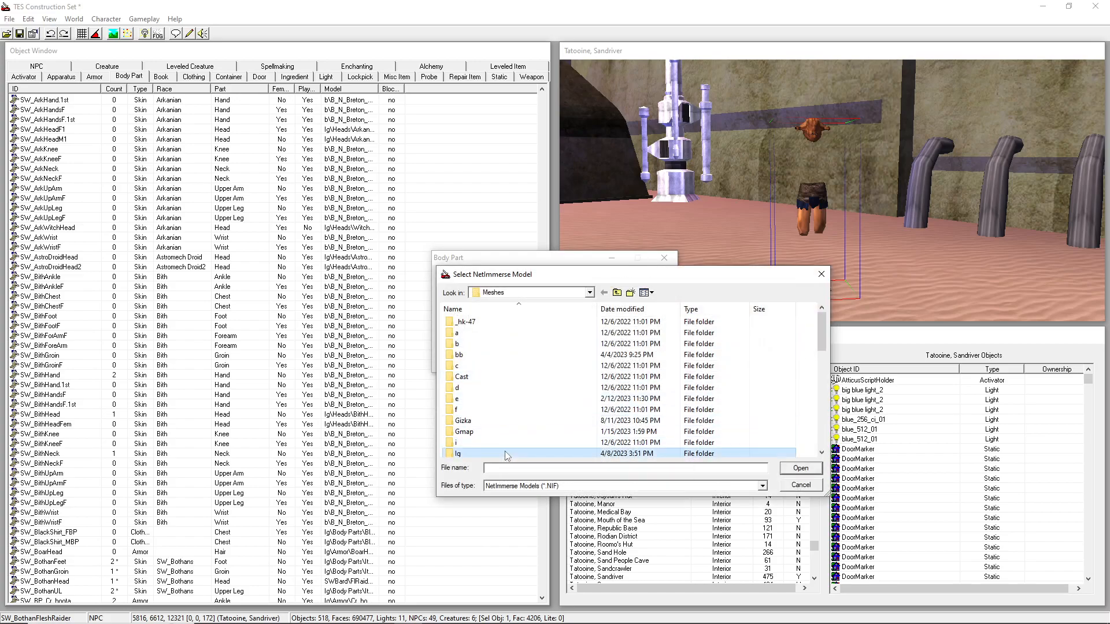
double_click(493, 358)
left_click(502, 365)
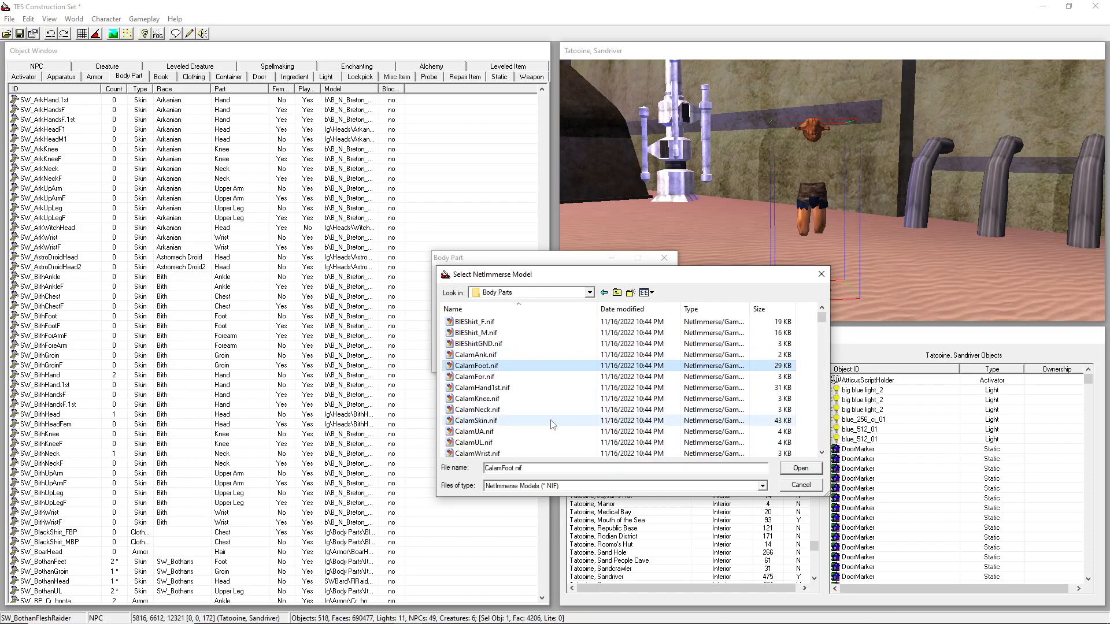
key("i")
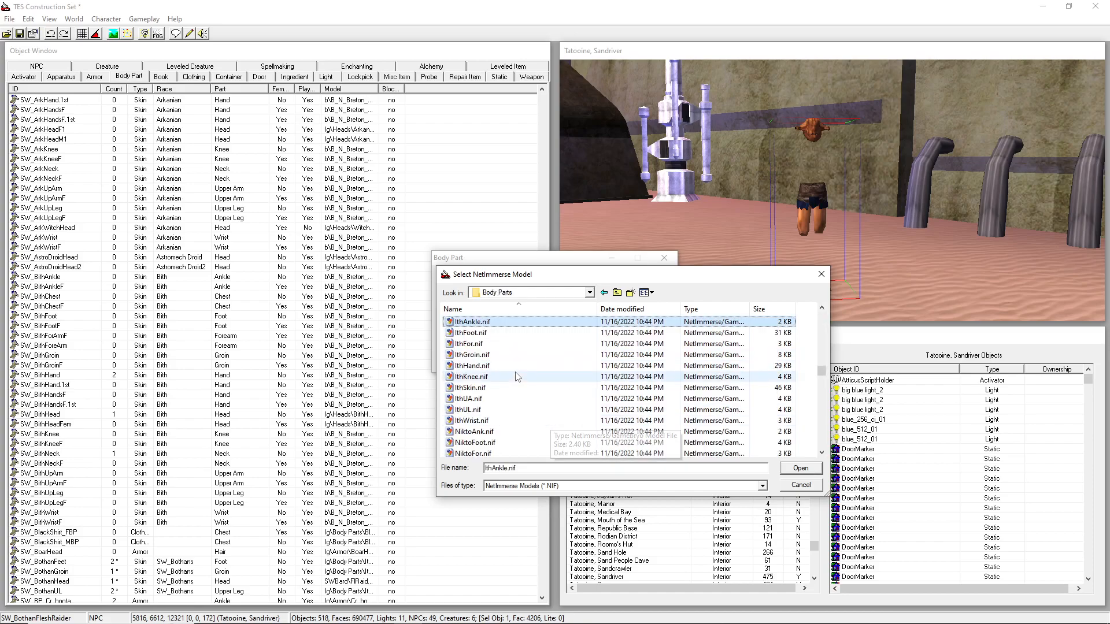
double_click(501, 326)
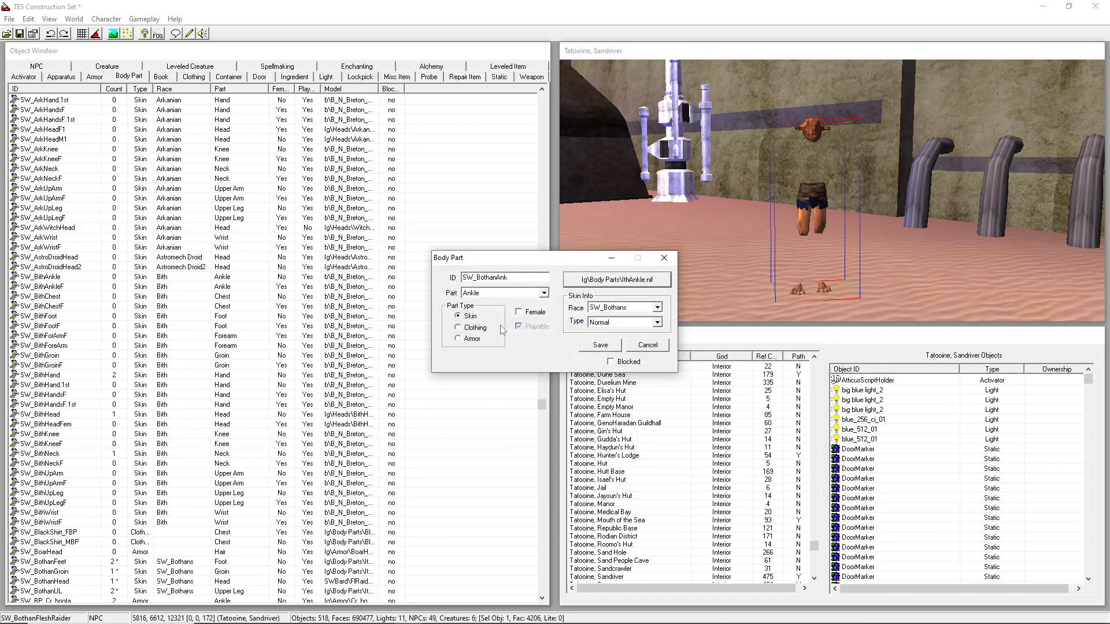
left_click(608, 349)
left_click(573, 363)
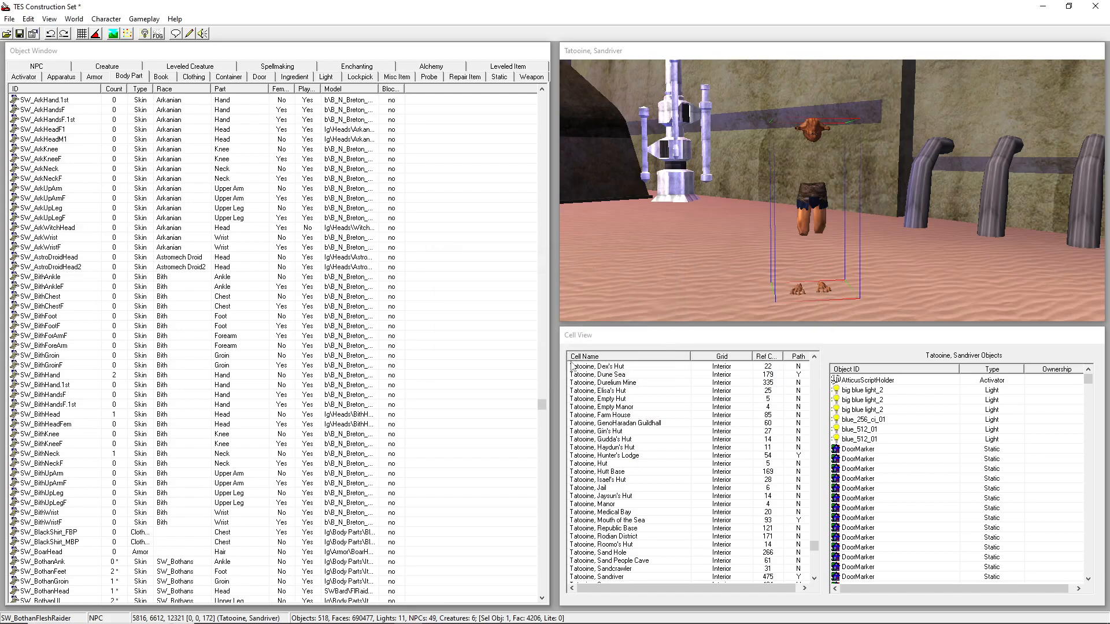
left_click(812, 191)
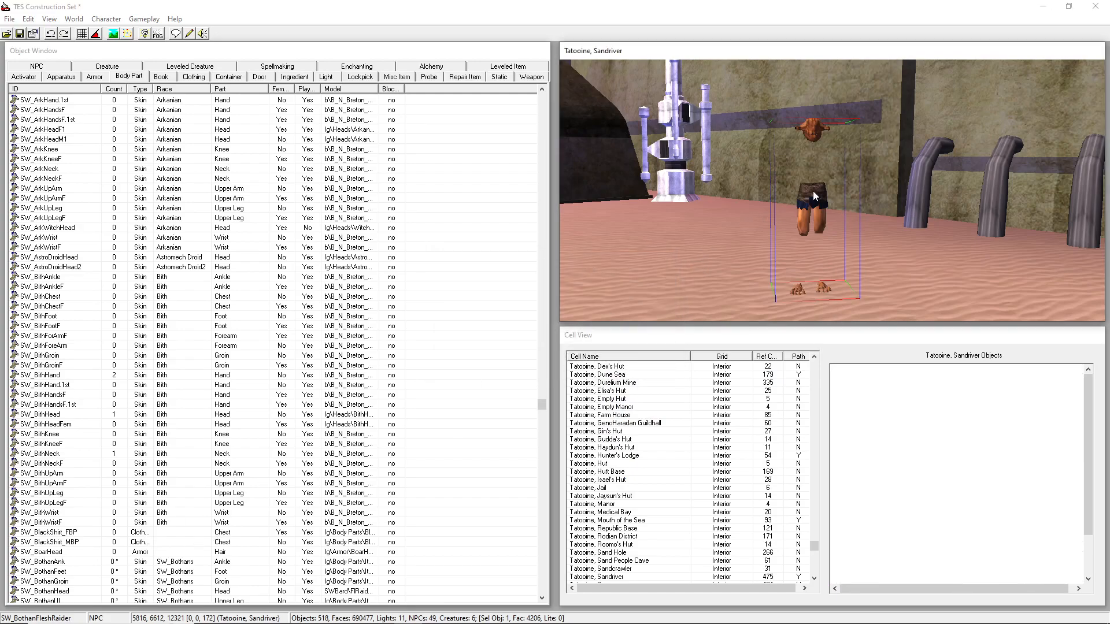
right_click_drag(812, 191, 788, 224)
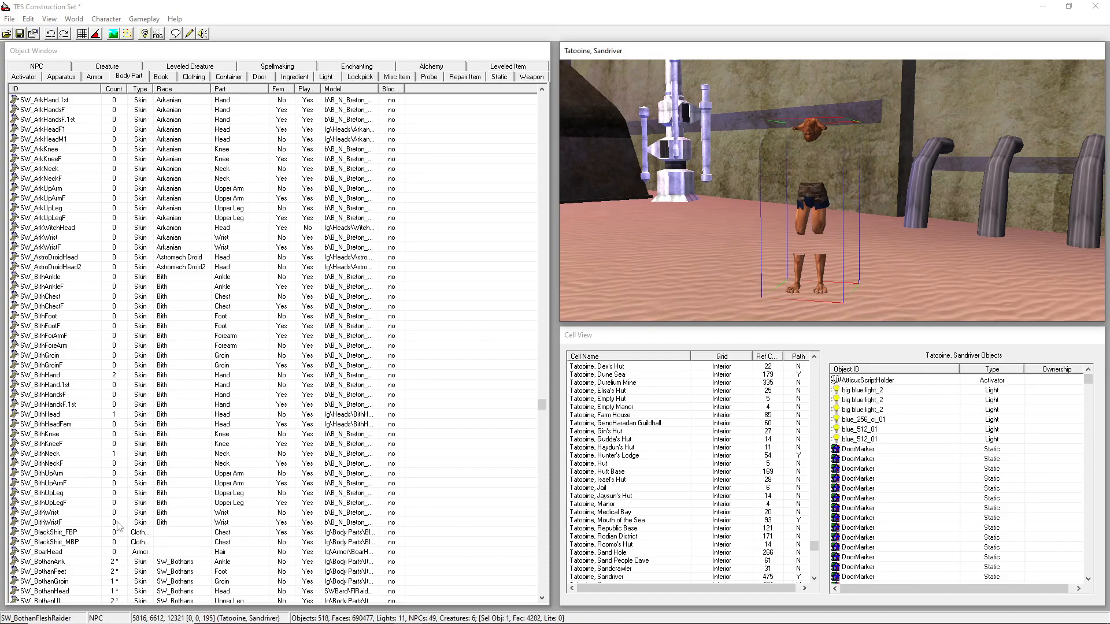
Open the SW_BothanFeet body part, change its ID to SW_BothanKnee, and set the part to Knee.
double_click(52, 571)
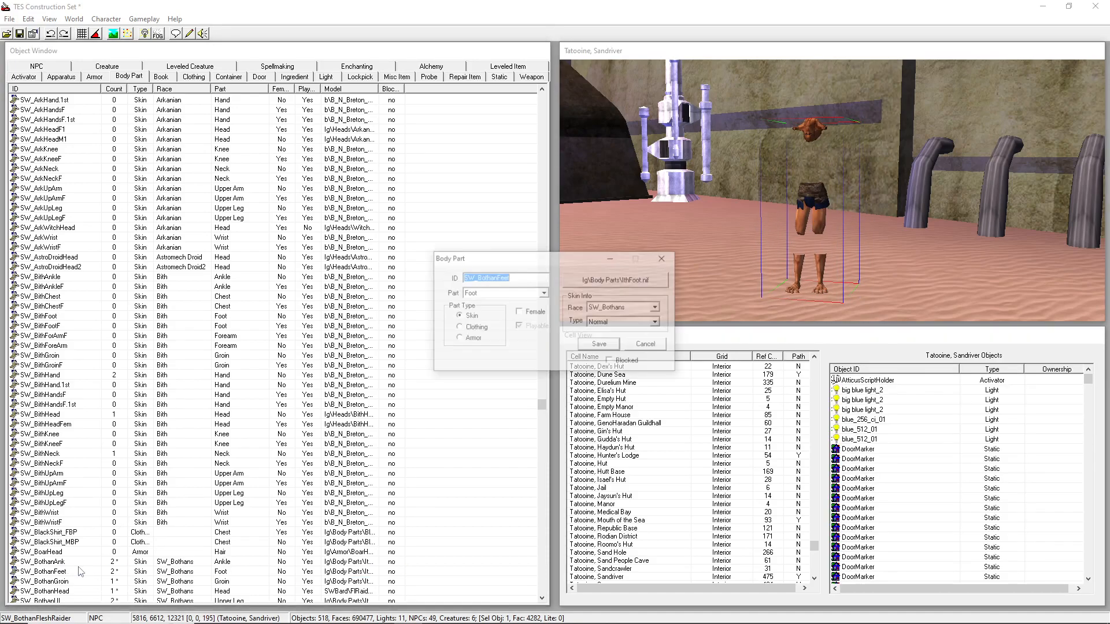
type("Knee")
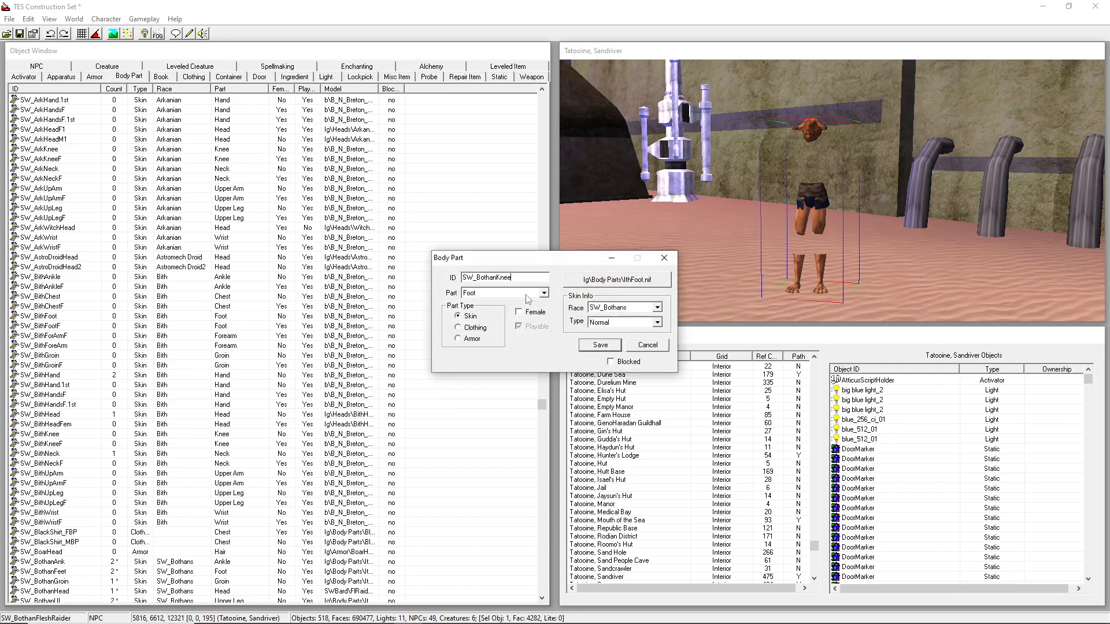
left_click(524, 293)
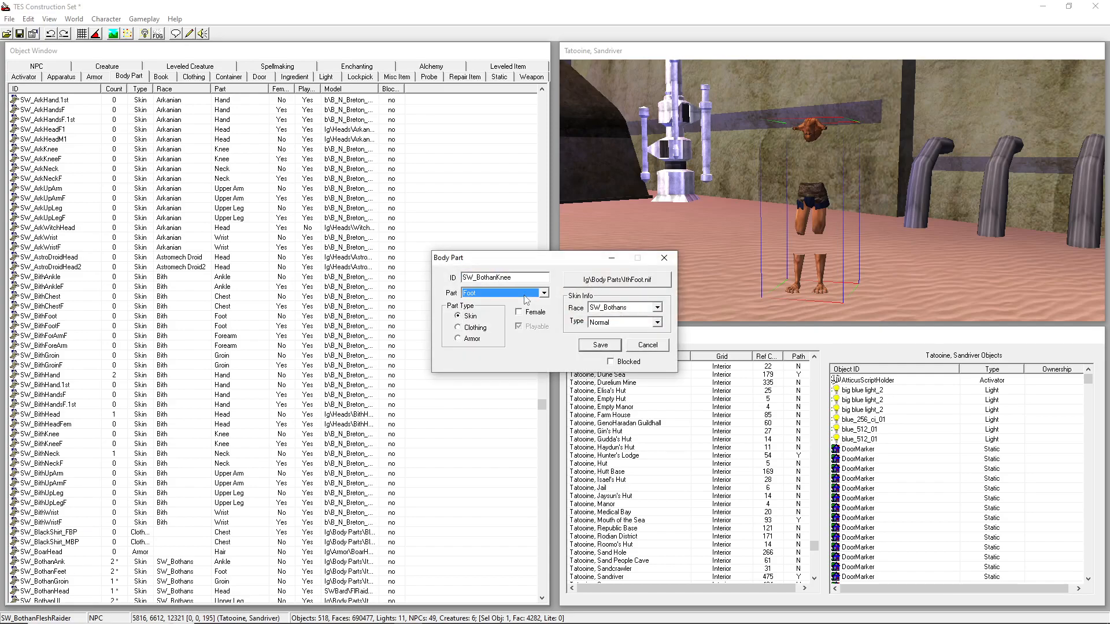
Assign Ig\Body Parts\IthKnee.nif as the model of SW_BothanKnee and save it as a new body part.
left_click(591, 284)
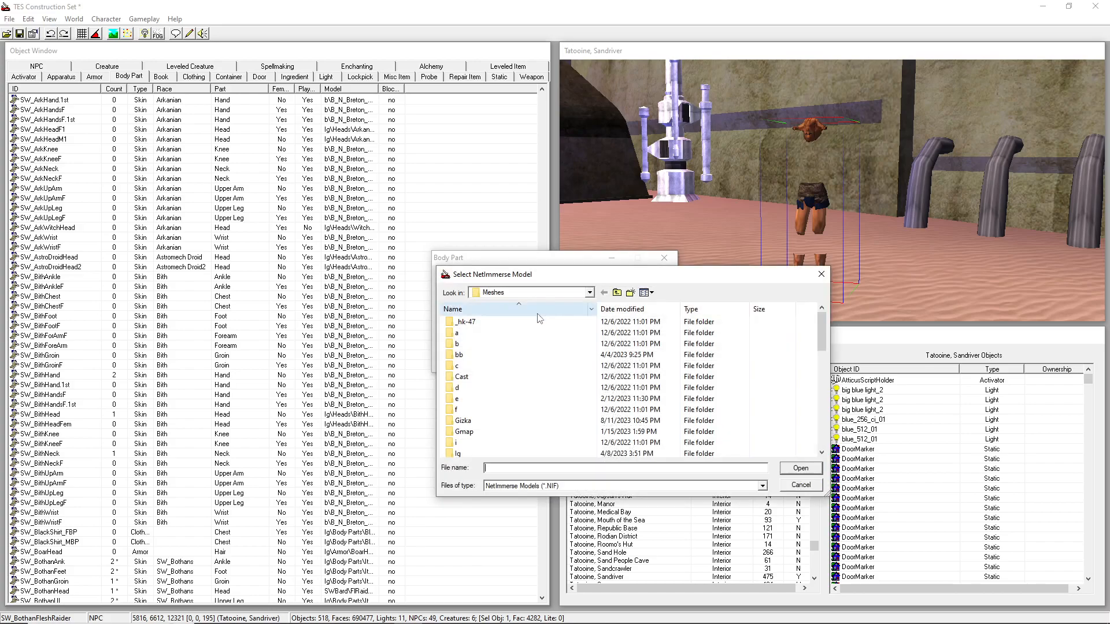
double_click(496, 454)
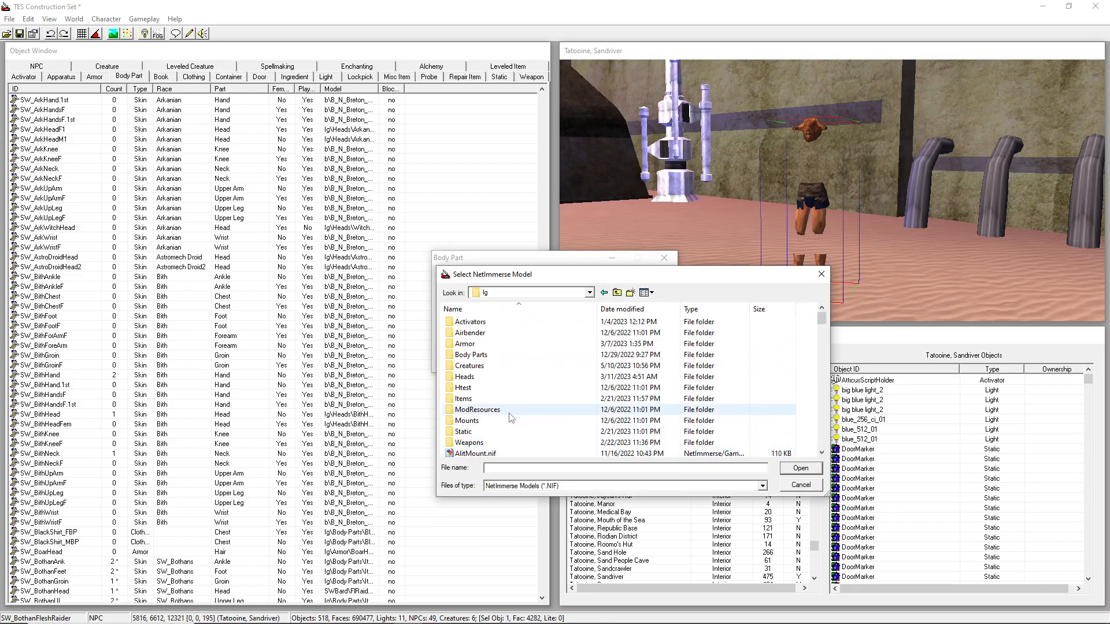
double_click(511, 356)
left_click(520, 365)
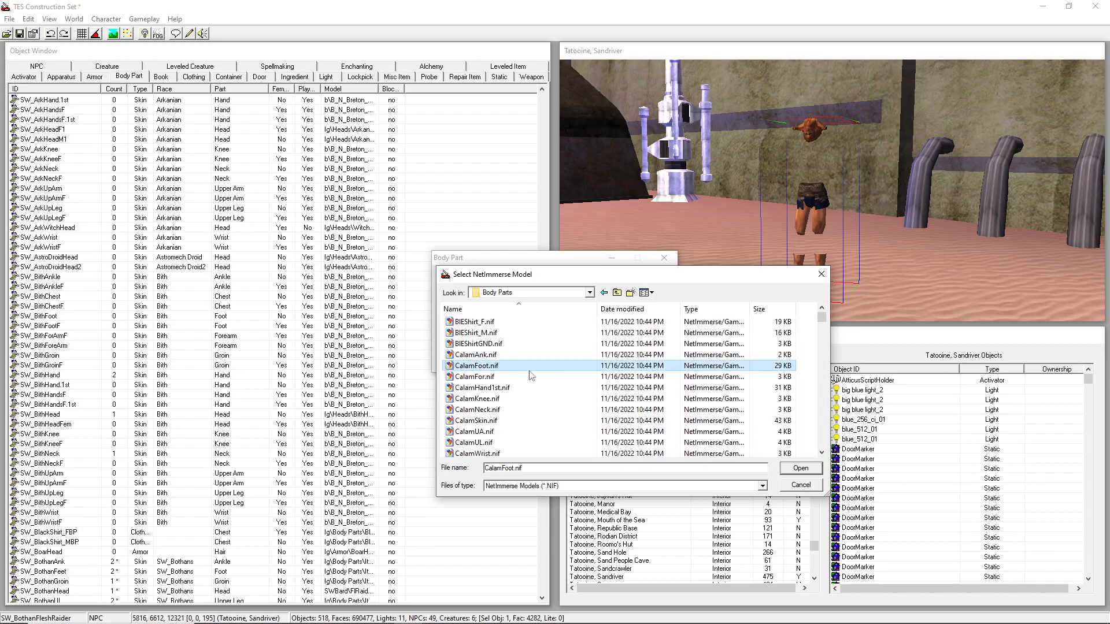
key("i")
left_click(530, 375)
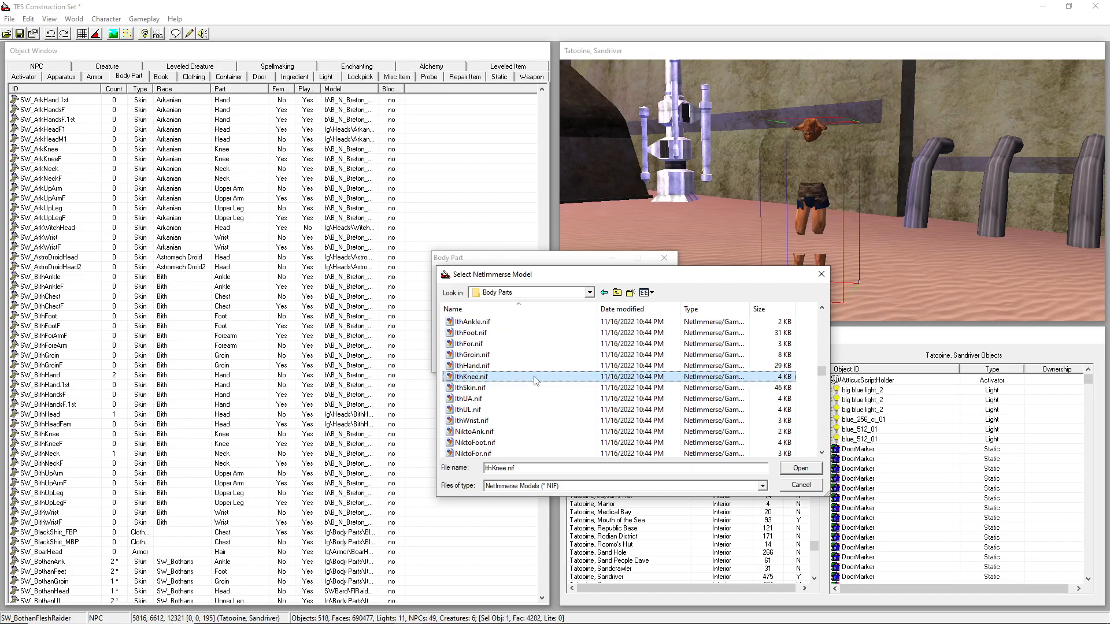
double_click(534, 378)
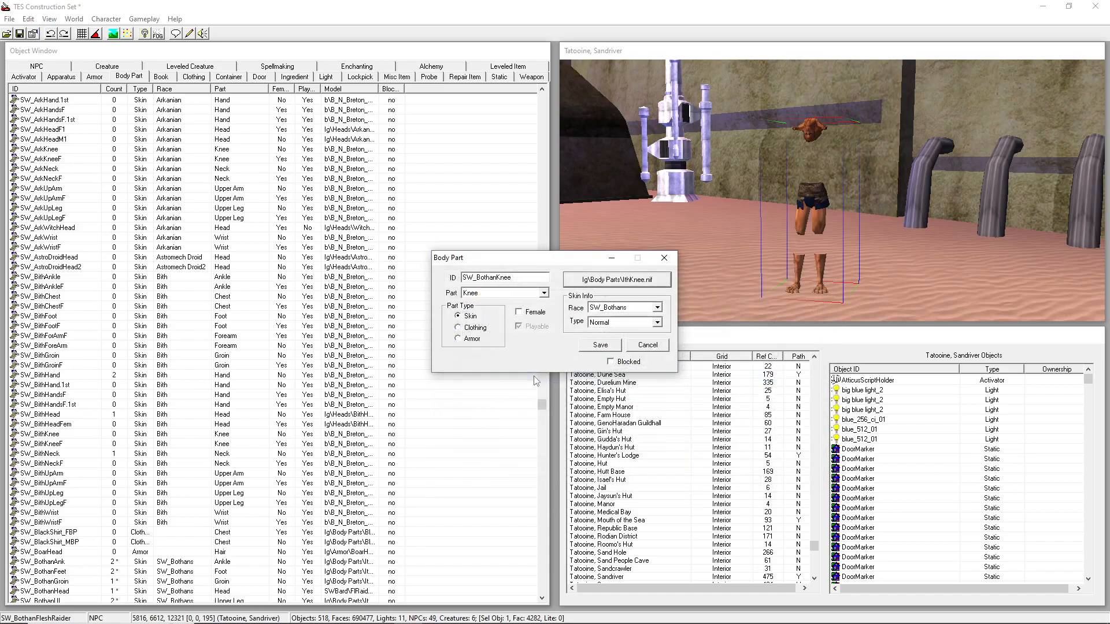
left_click(599, 345)
left_click(586, 369)
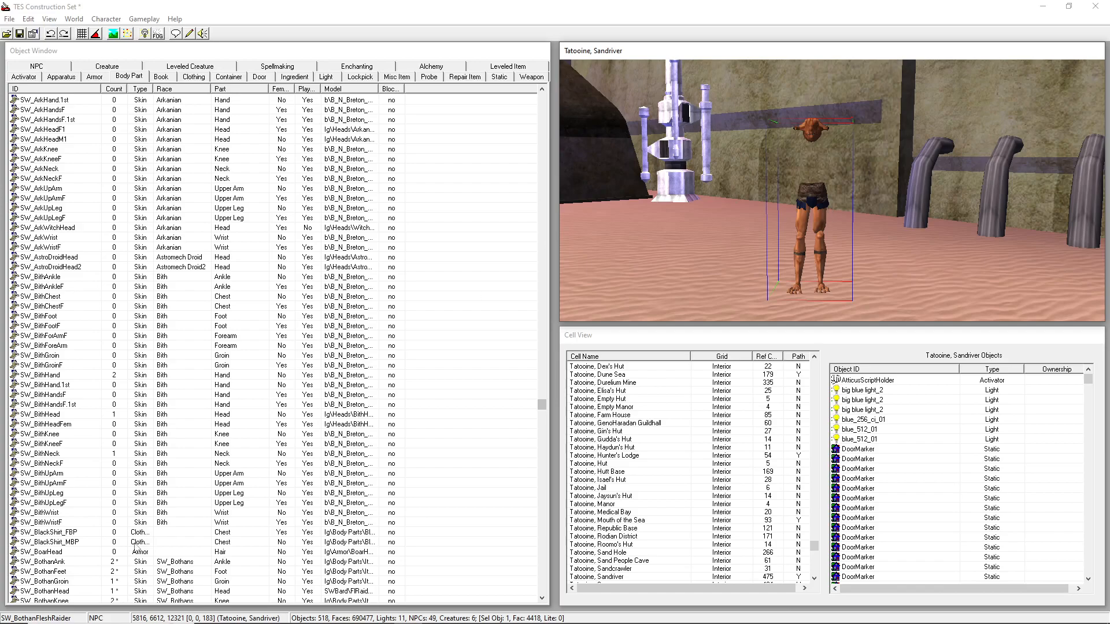
Open the SW_BothanFeet body part, change its ID to SW_BothanChest, and set the part to Chest.
double_click(52, 572)
left_click(509, 277)
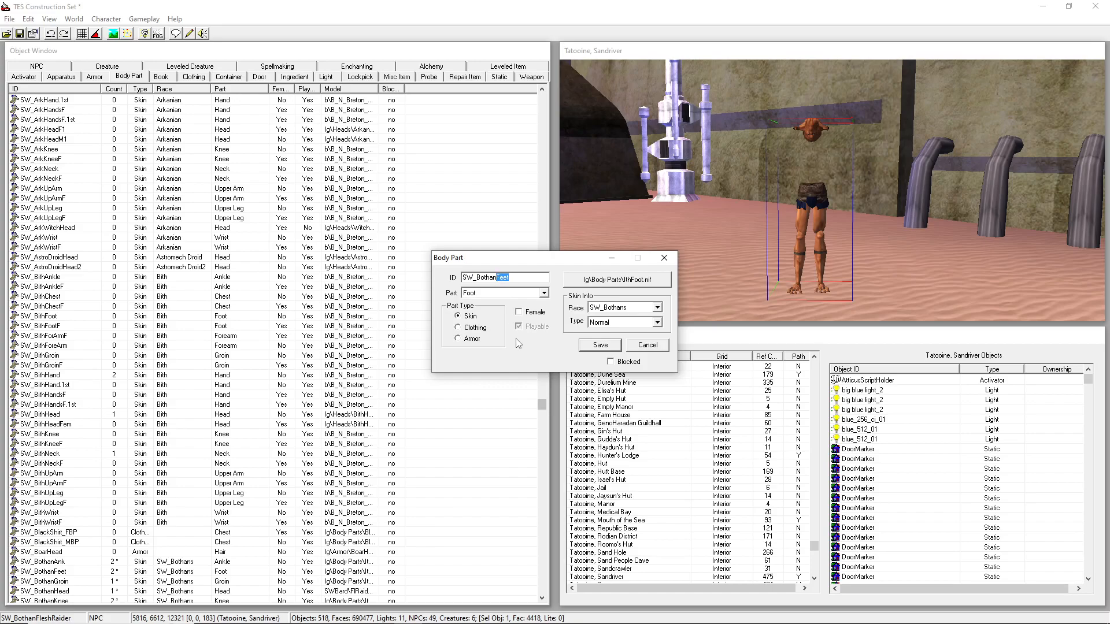
type("Chest")
key("Tab")
Assign Ig\Body Parts\IthSkin.nif as the model of SW_BothanChest, save it as a new body part, and rotate the NPC to check the chest.
left_click(628, 282)
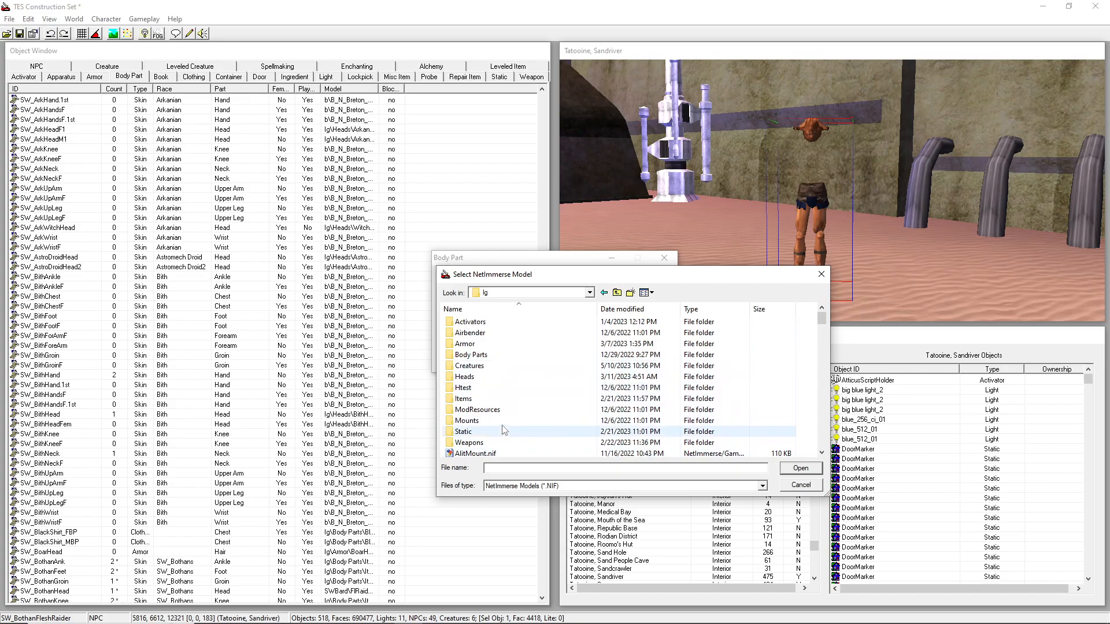
double_click(505, 355)
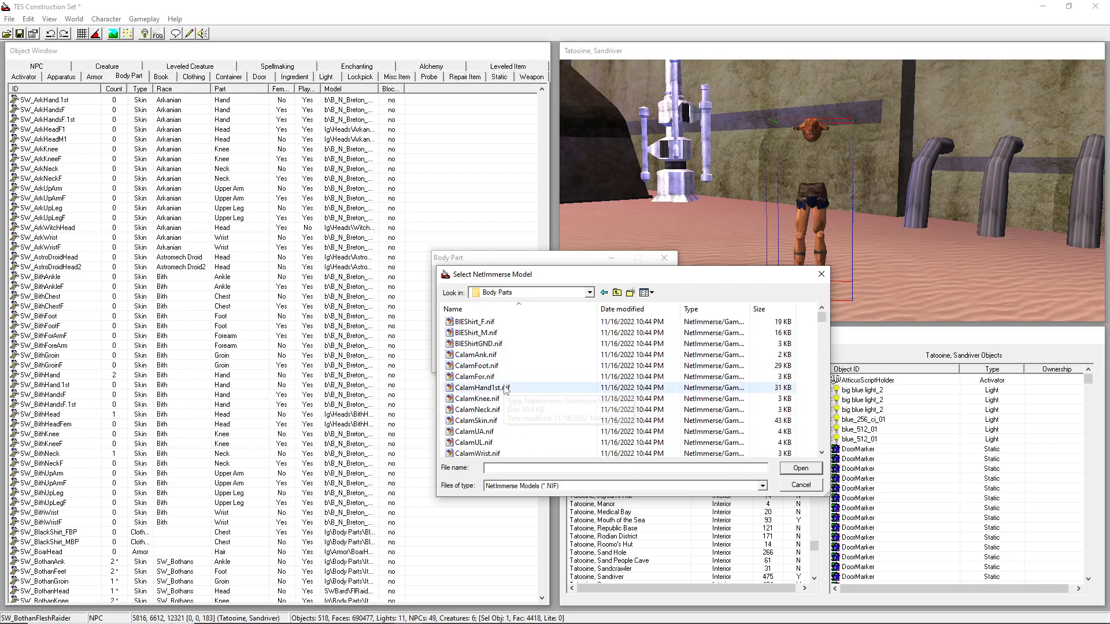
left_click_drag(537, 276, 525, 337)
left_click(510, 417)
key("i")
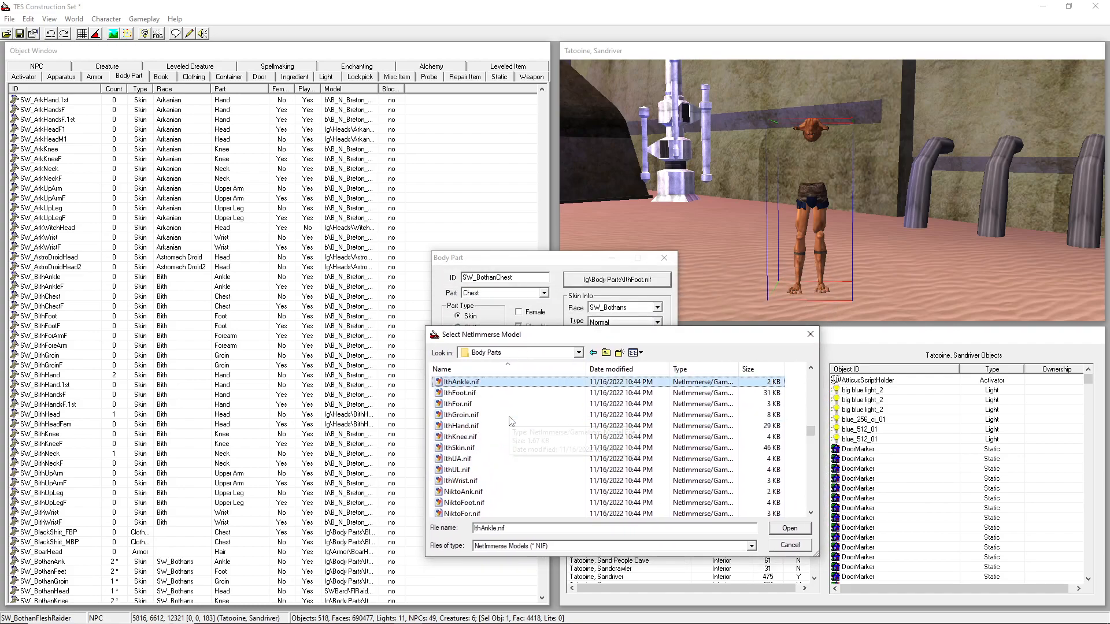
double_click(508, 449)
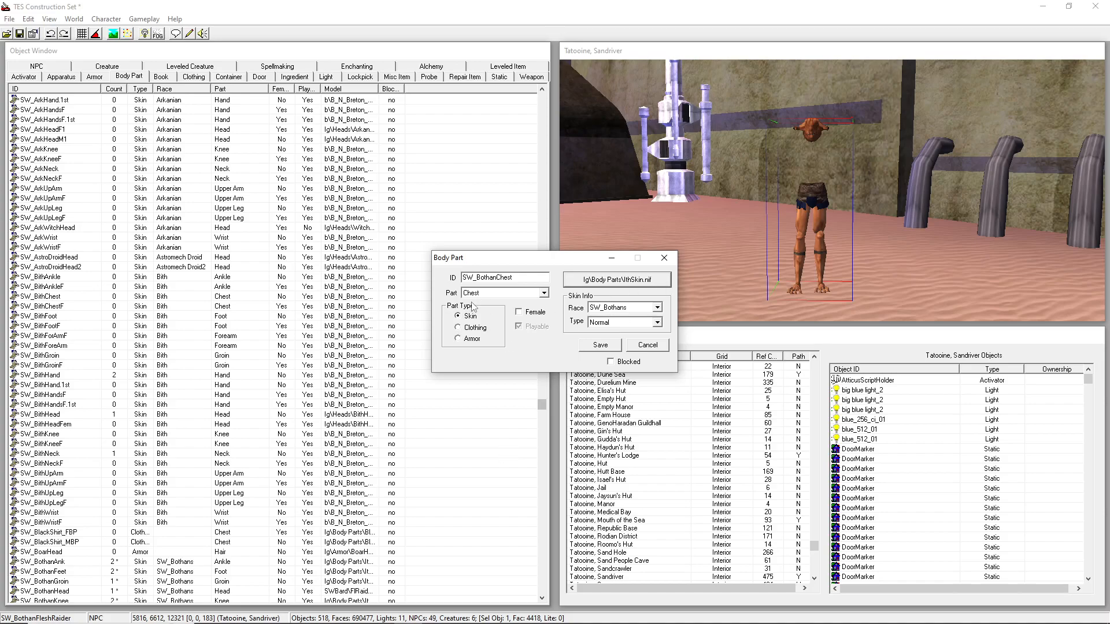
left_click(589, 346)
key("Return")
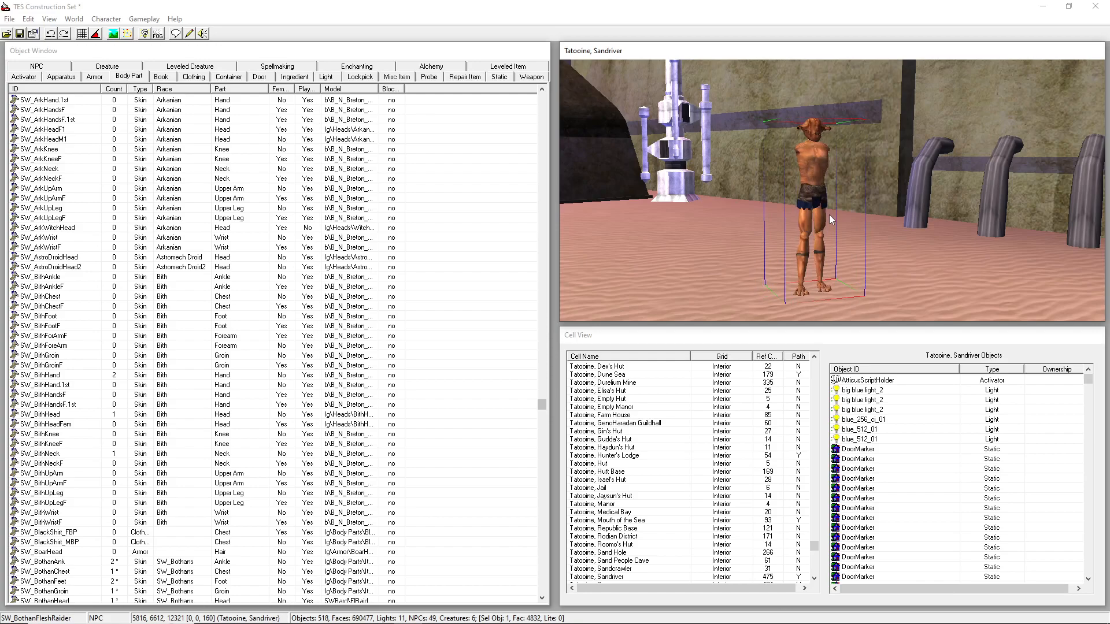
mouse_move(833, 215)
right_mouse_down()
mouse_move(868, 219)
mouse_move(819, 223)
mouse_move(836, 222)
right_mouse_up()
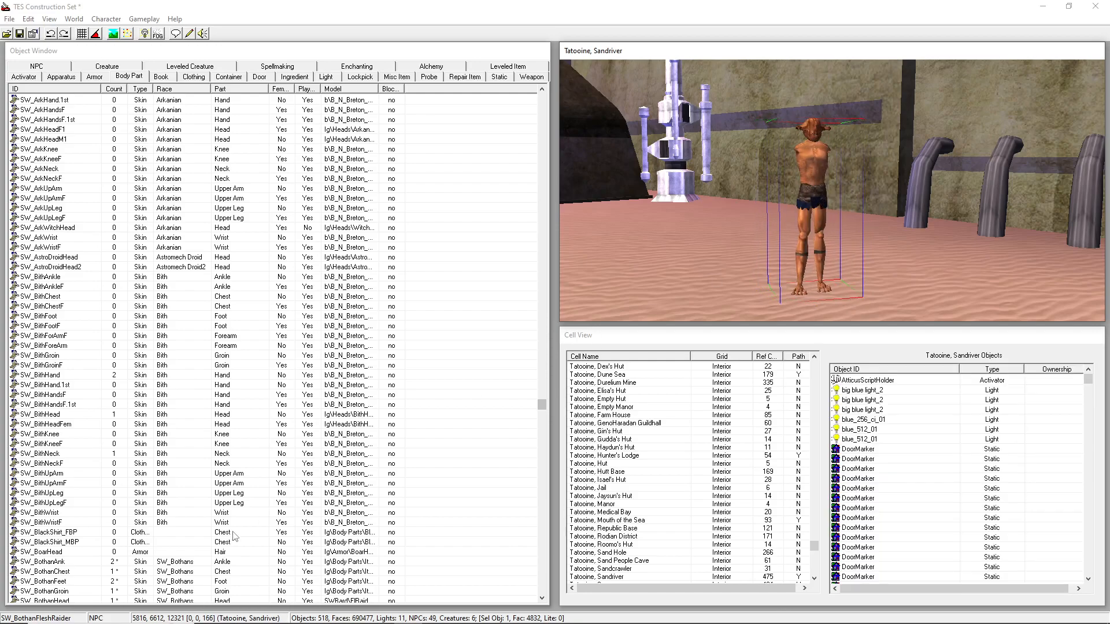
scroll(127, 558, "down", 2)
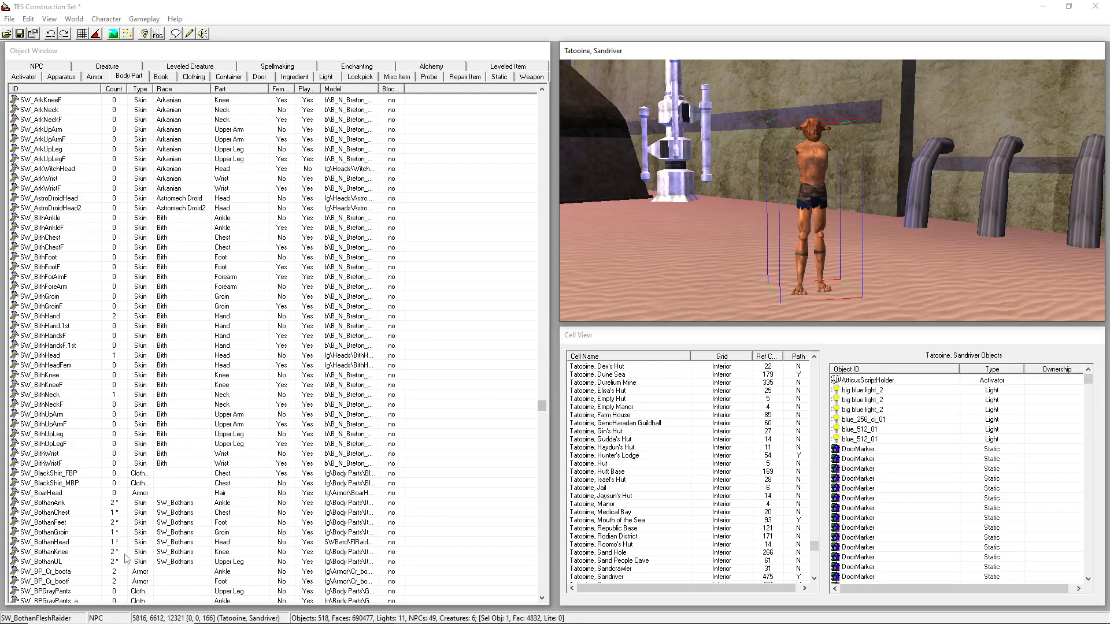
Open the SW_BothanChest body part, change its ID to SW_BothanHands, set the part to Hand, and save it as a new body part.
left_click(63, 523)
double_click(46, 512)
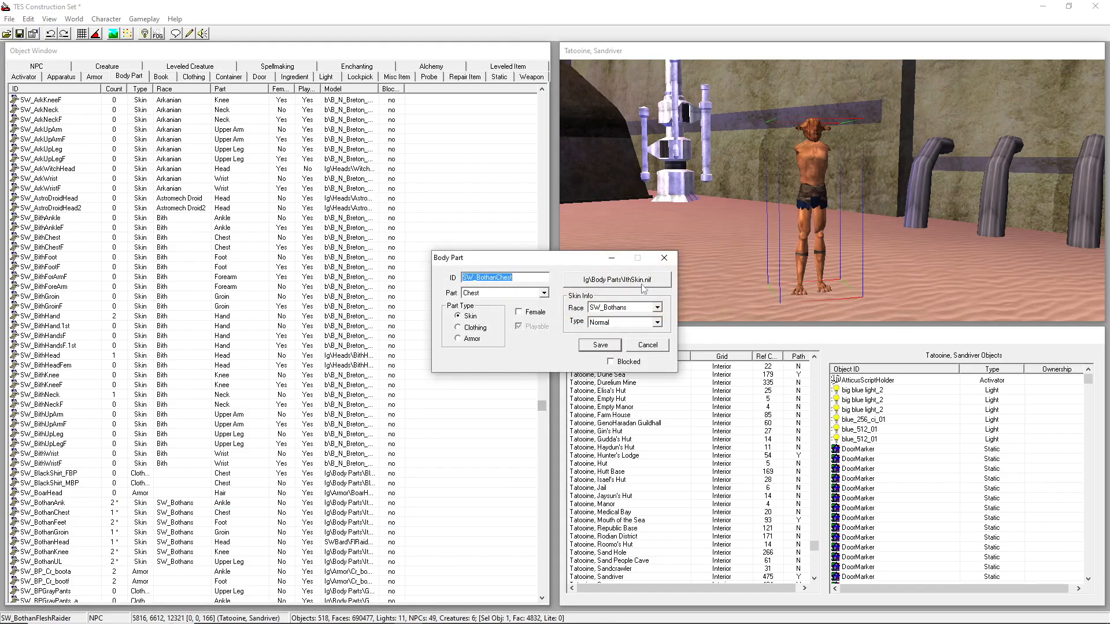
left_click(525, 278)
key("Tab")
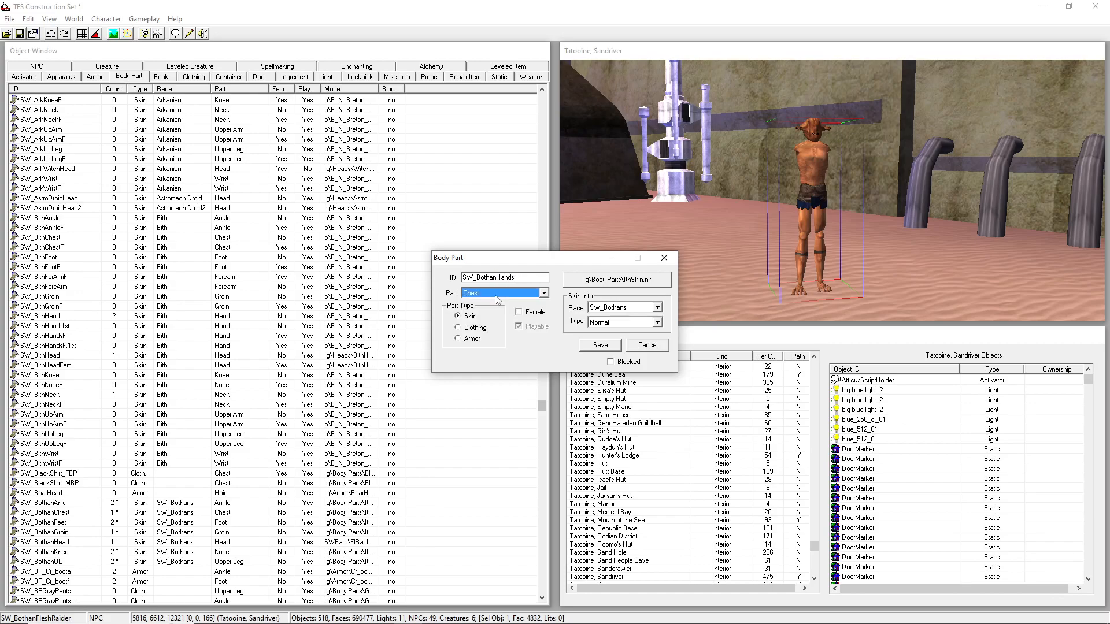
key("Down")
key("Down")
left_click(600, 345)
key("Return")
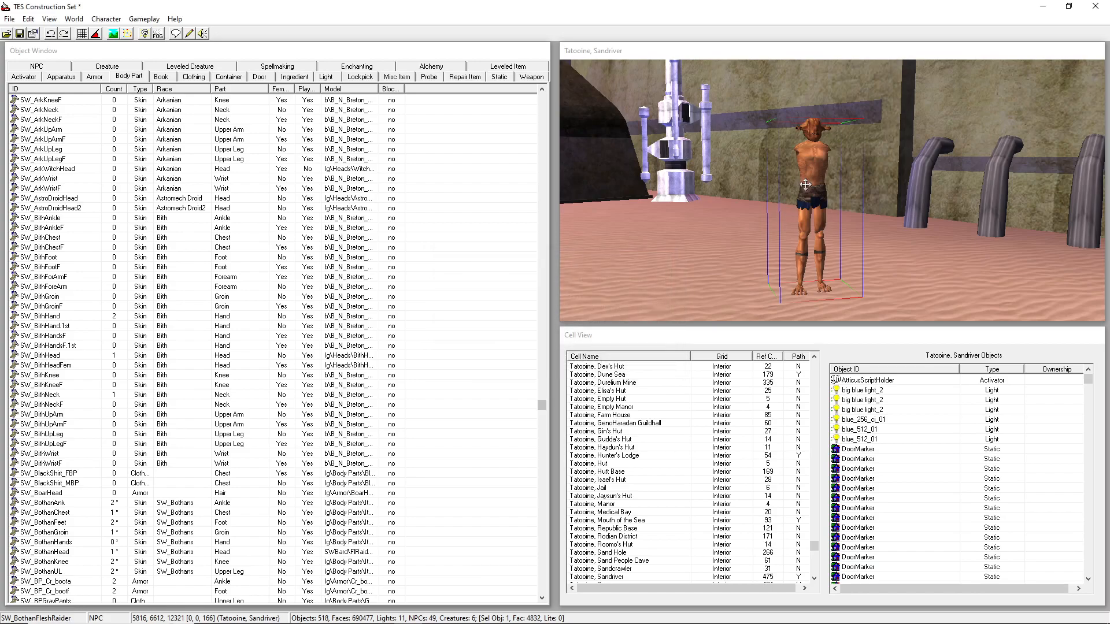
Rotate the NPC and inspect its hands, chest and neck area from the front and side.
right_click_drag(806, 185, 806, 236)
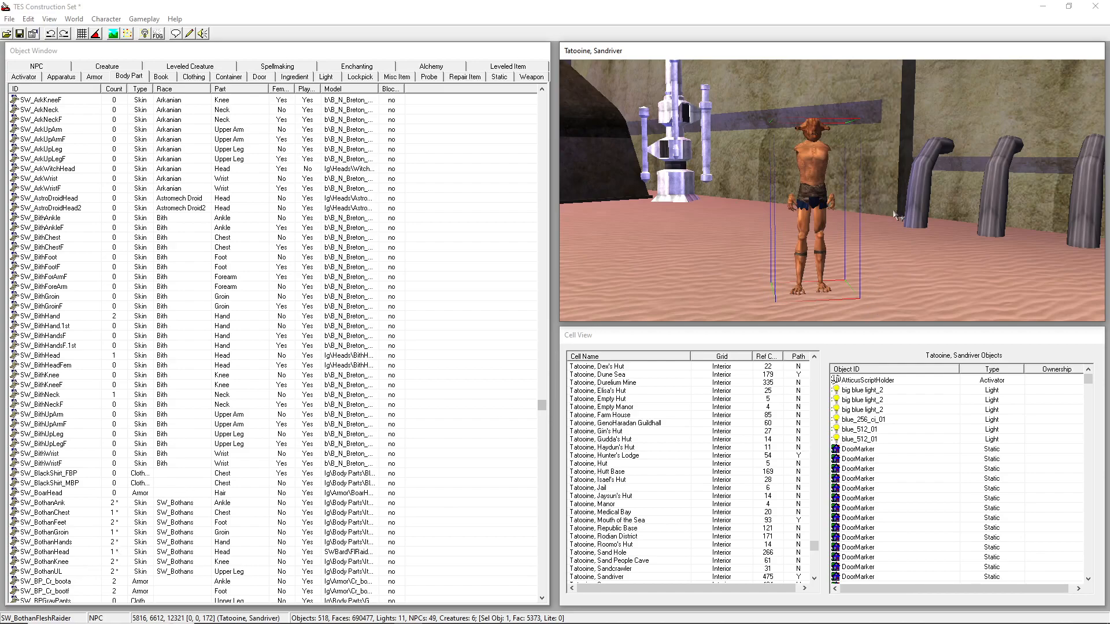
right_click_drag(801, 188, 872, 246)
key("c")
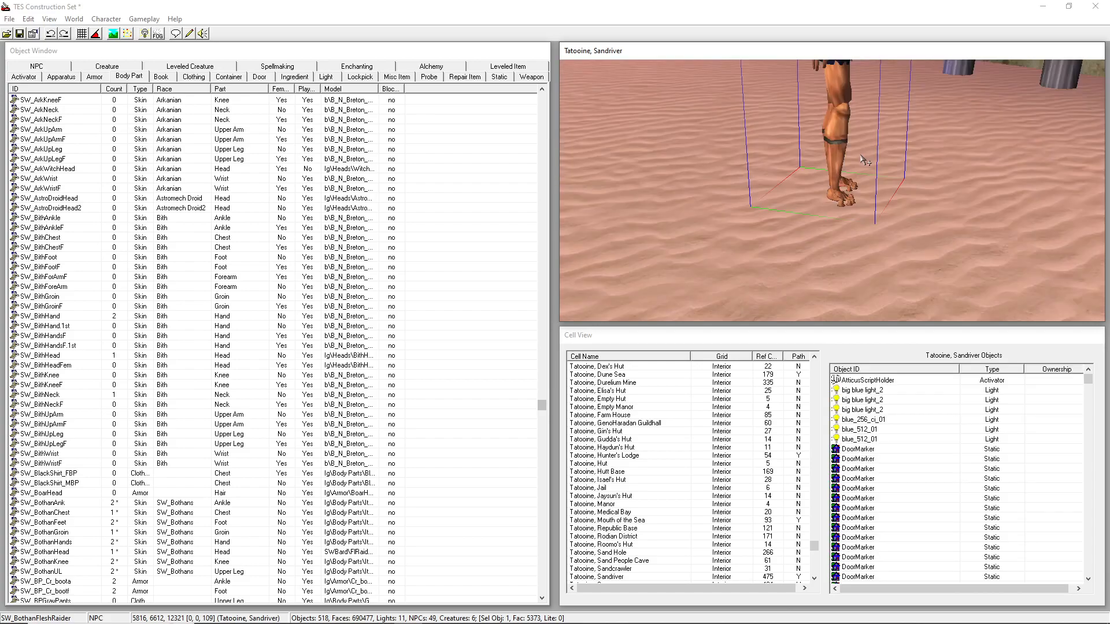
key("d")
key("shift")
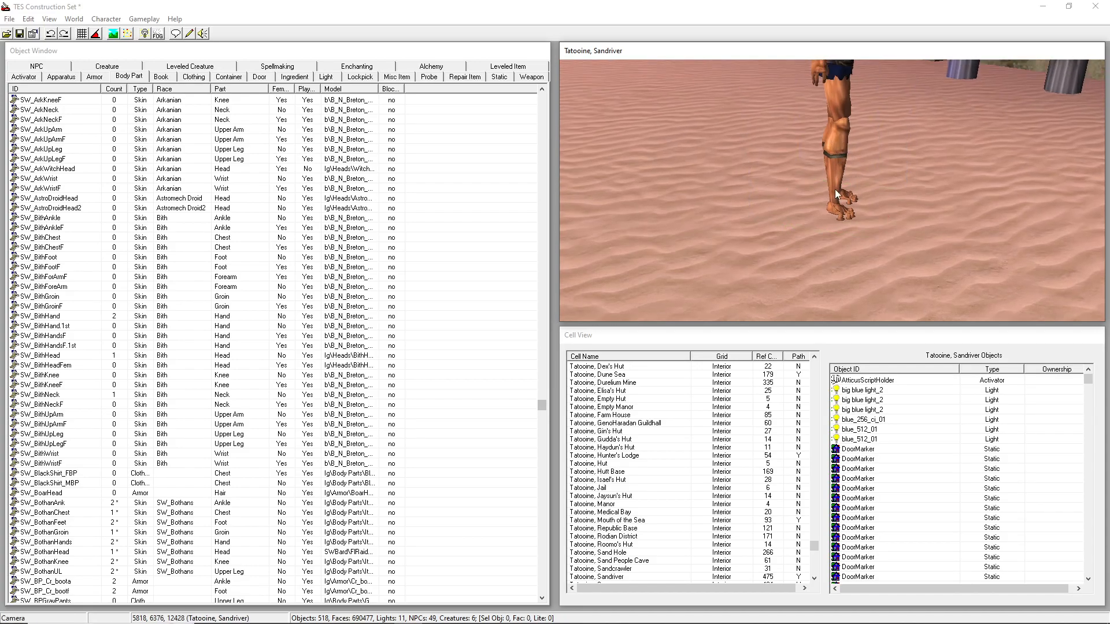
middle_click_drag(834, 231, 831, 267)
scroll(846, 157, "up", 3)
left_click(858, 160)
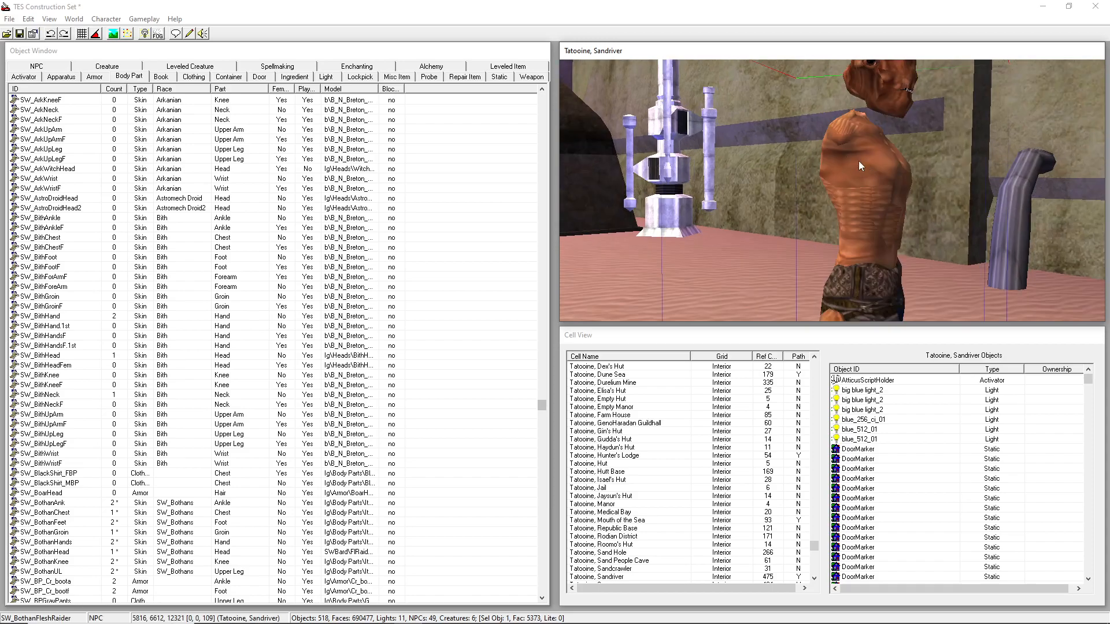
key("shift")
key("shift")
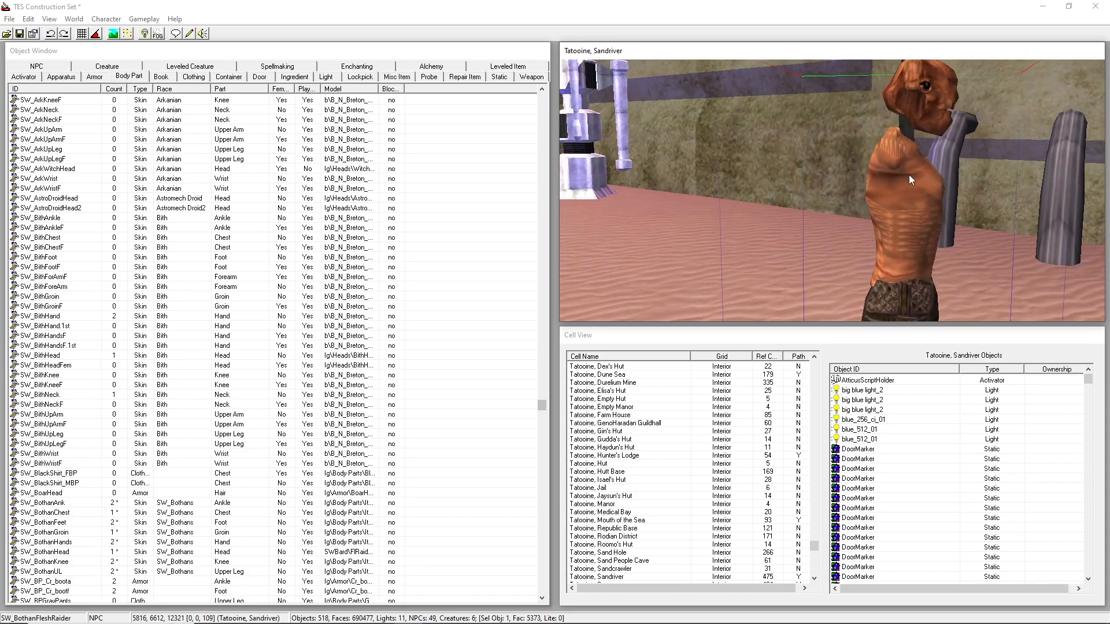
key("shift")
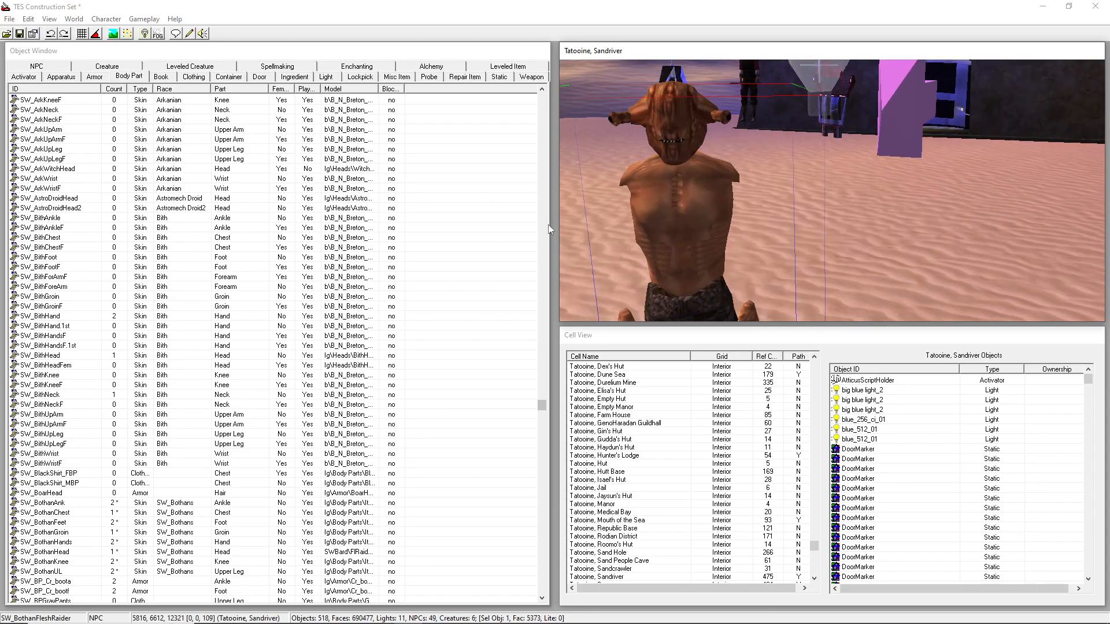
key("shift")
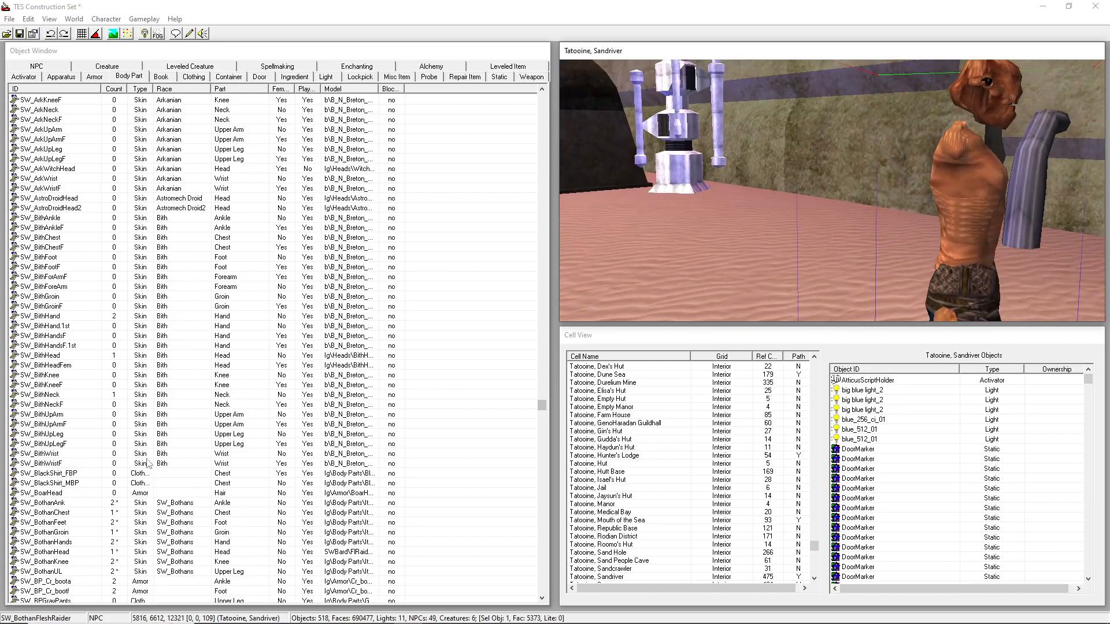
Open the SW_BothanKnee body part, change its ID to SW_BothanNeck, and set the part to Neck.
double_click(94, 563)
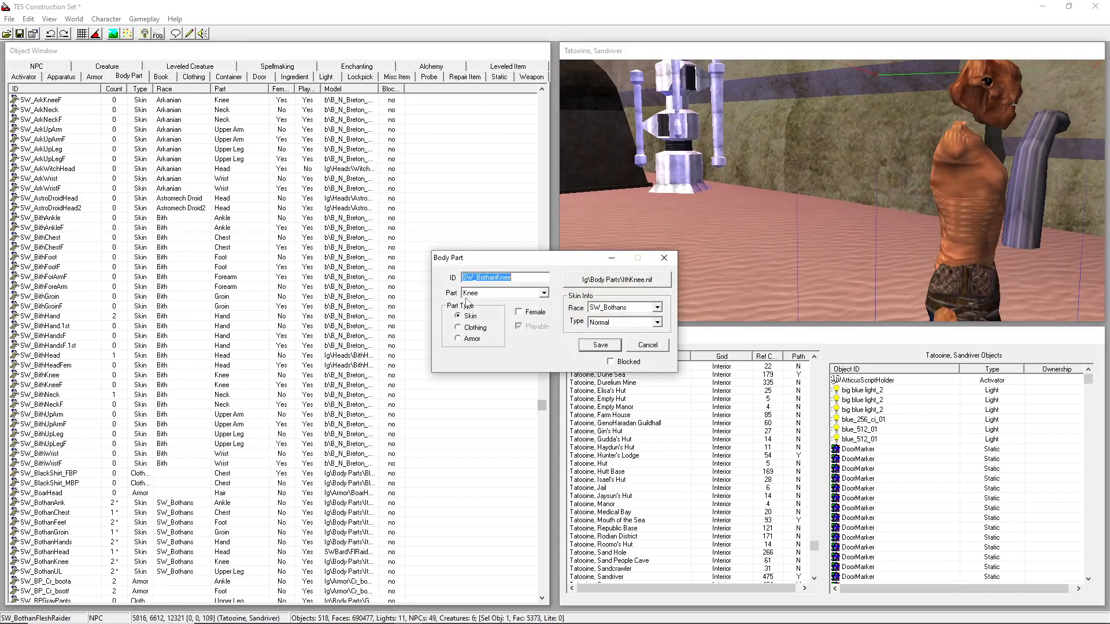
left_click(498, 277)
type("Neck")
key("Tab")
key("n")
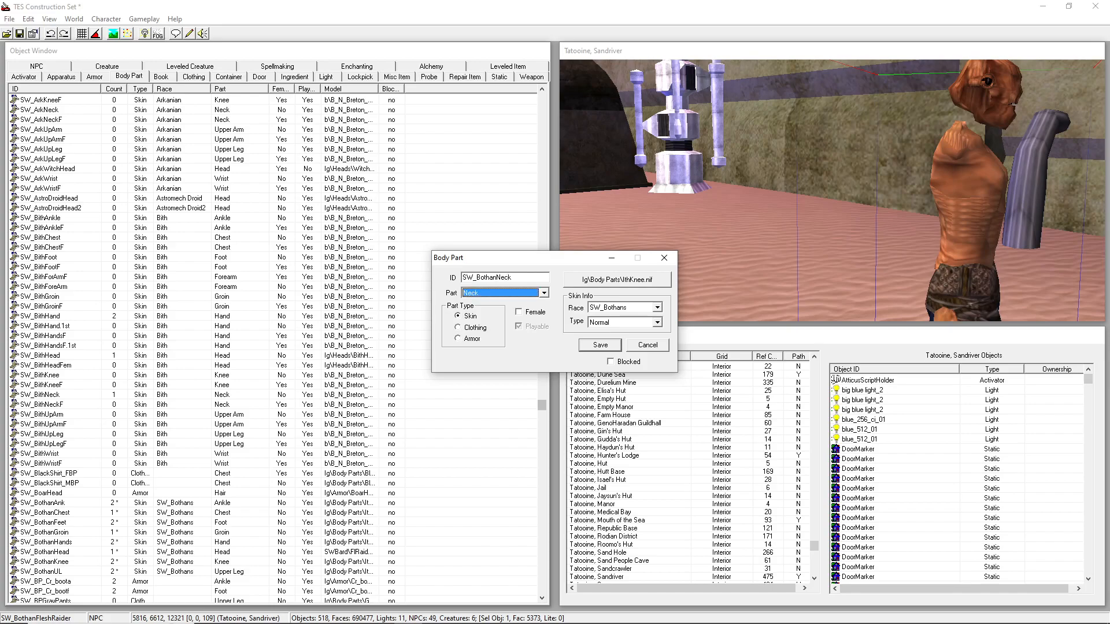
Assign Ig\Body Parts\NiktoNeck.nif as the model of SW_BothanNeck.
left_click(619, 279)
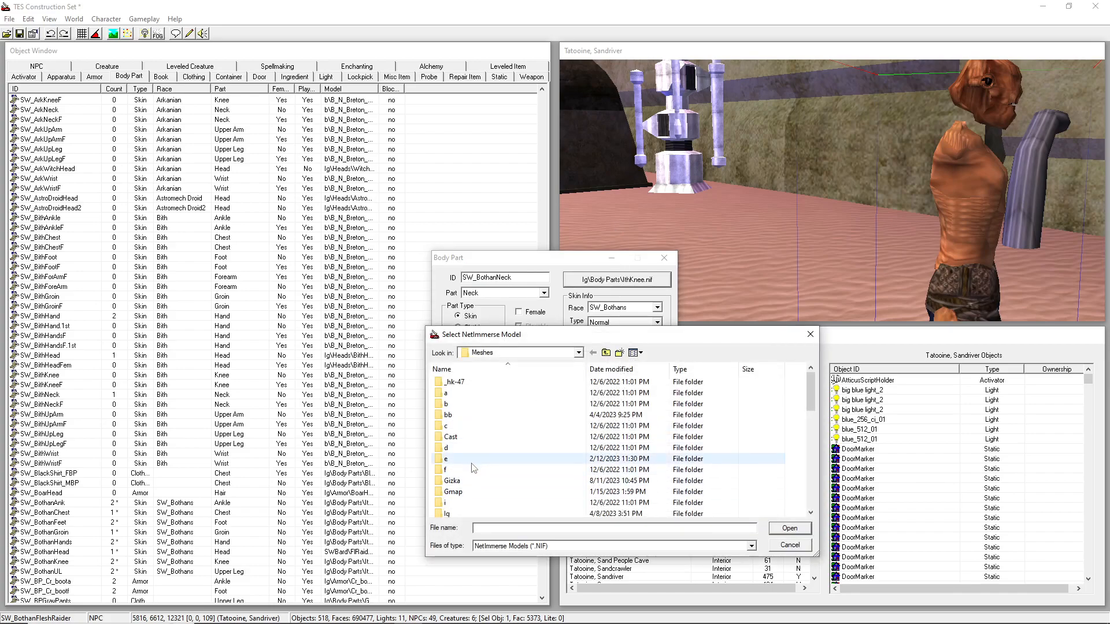
double_click(481, 512)
left_click(474, 417)
double_click(474, 422)
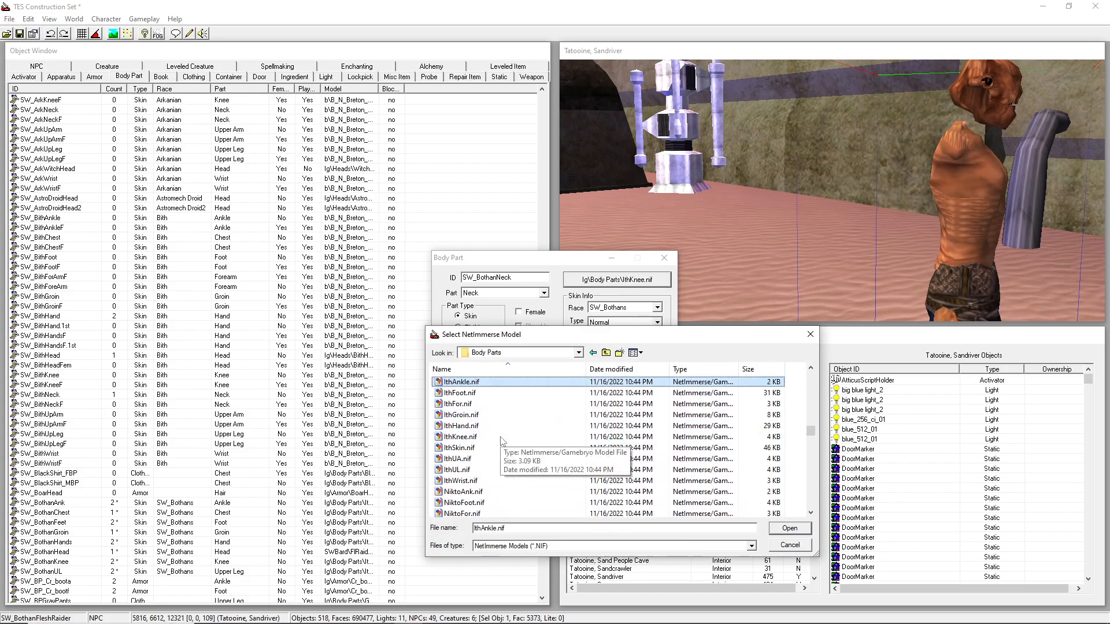
left_click(496, 415)
left_click(503, 448)
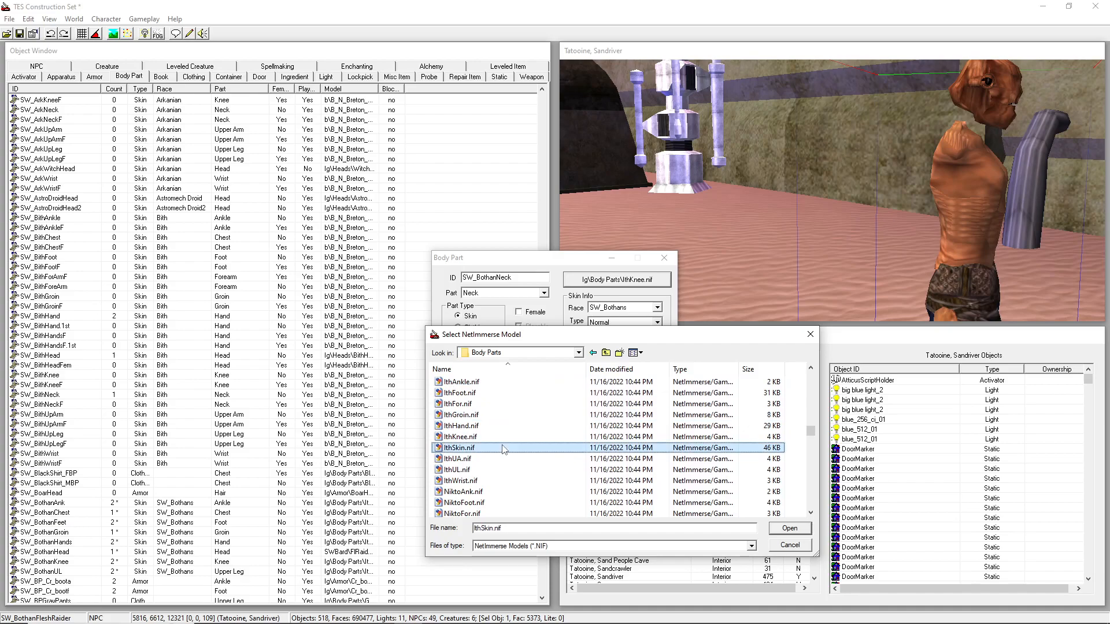
key("Down")
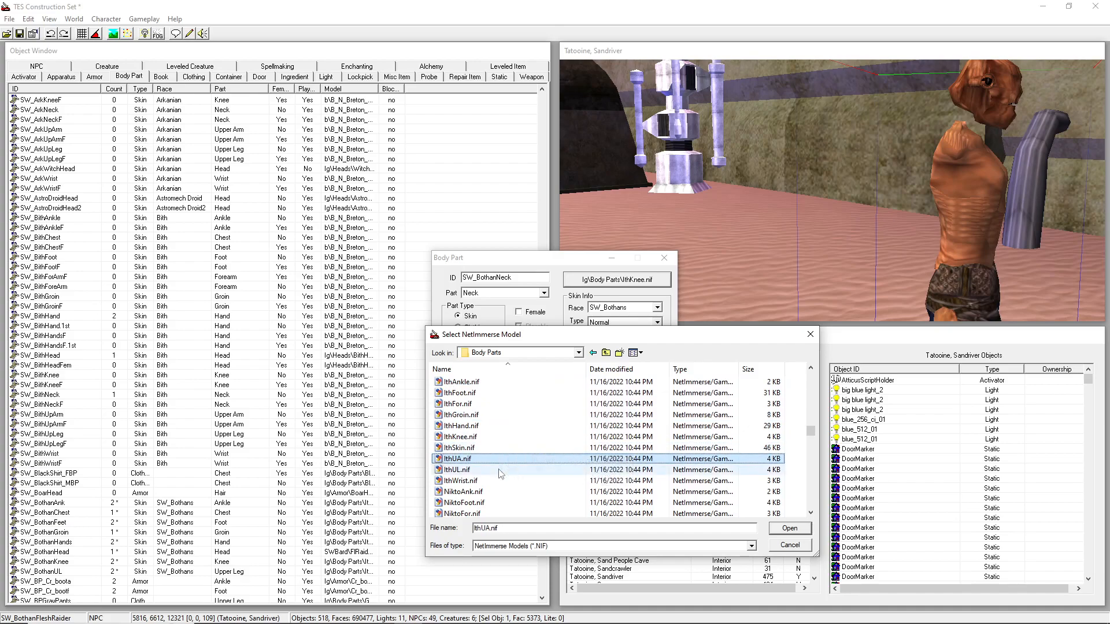
scroll(497, 454, "up", 2)
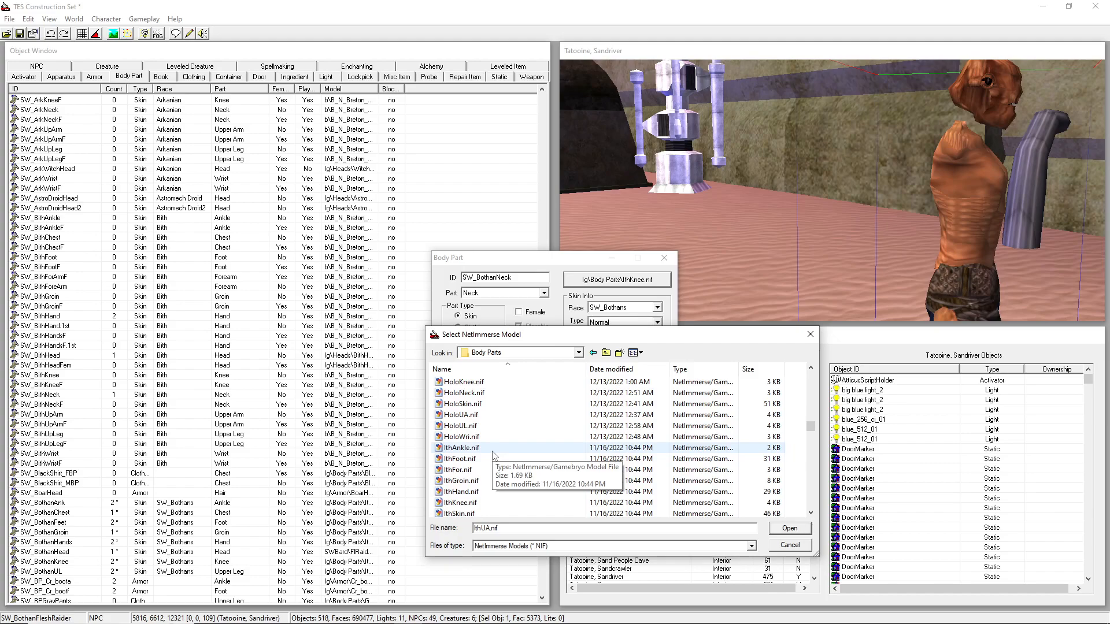
scroll(497, 457, "down", 5)
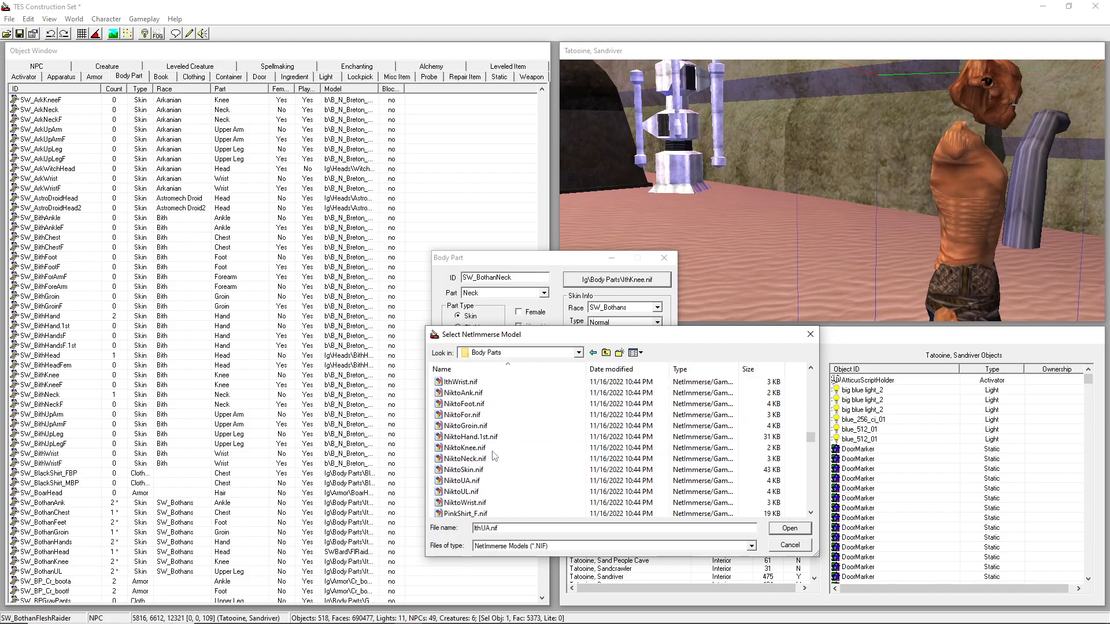
double_click(507, 459)
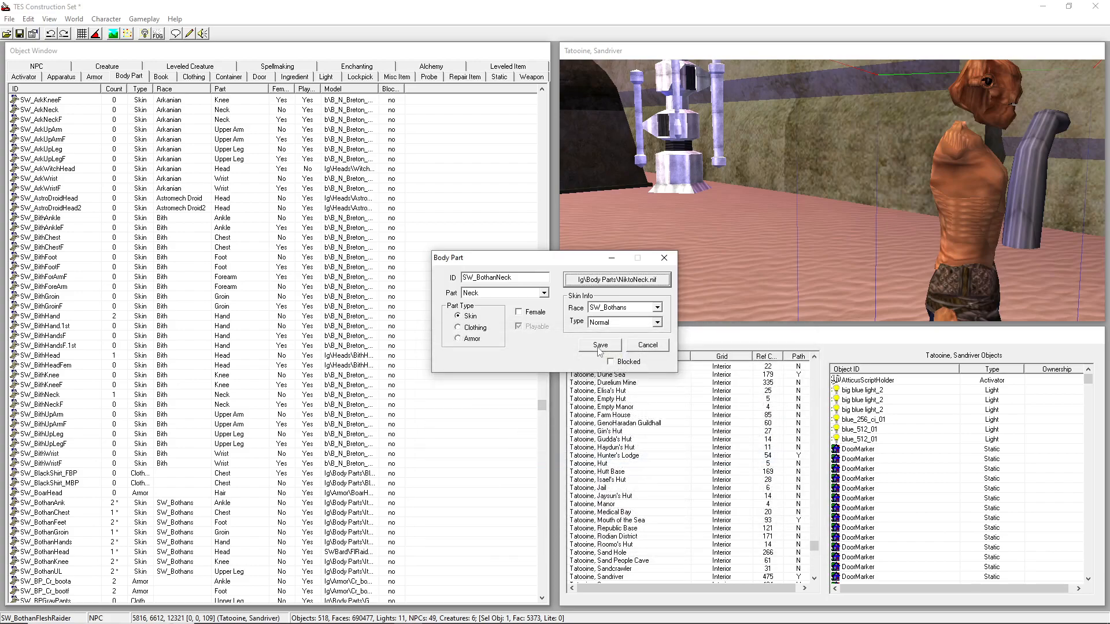
Save SW_BothanNeck as a new body part and rotate the NPC to check the neck.
left_click(600, 345)
left_click(595, 370)
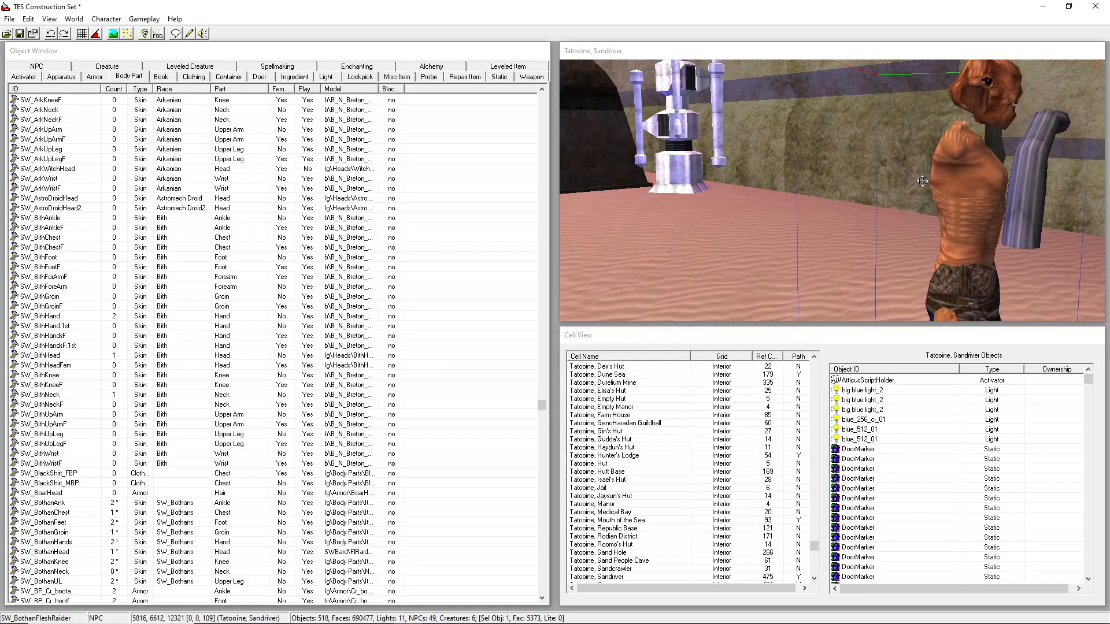
right_click_drag(964, 191, 805, 47)
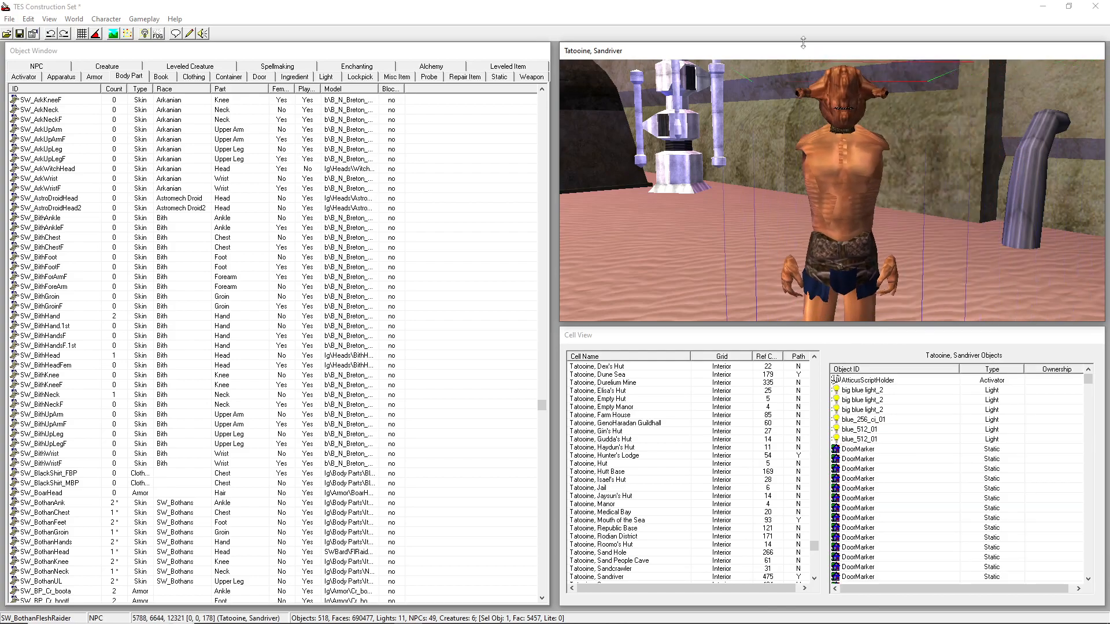
Open the SW_BothanUL body part, change its ID to SW_BothanUA, and set the part to Upper Arm.
scroll(99, 557, "down", 2)
double_click(84, 523)
left_click(501, 278)
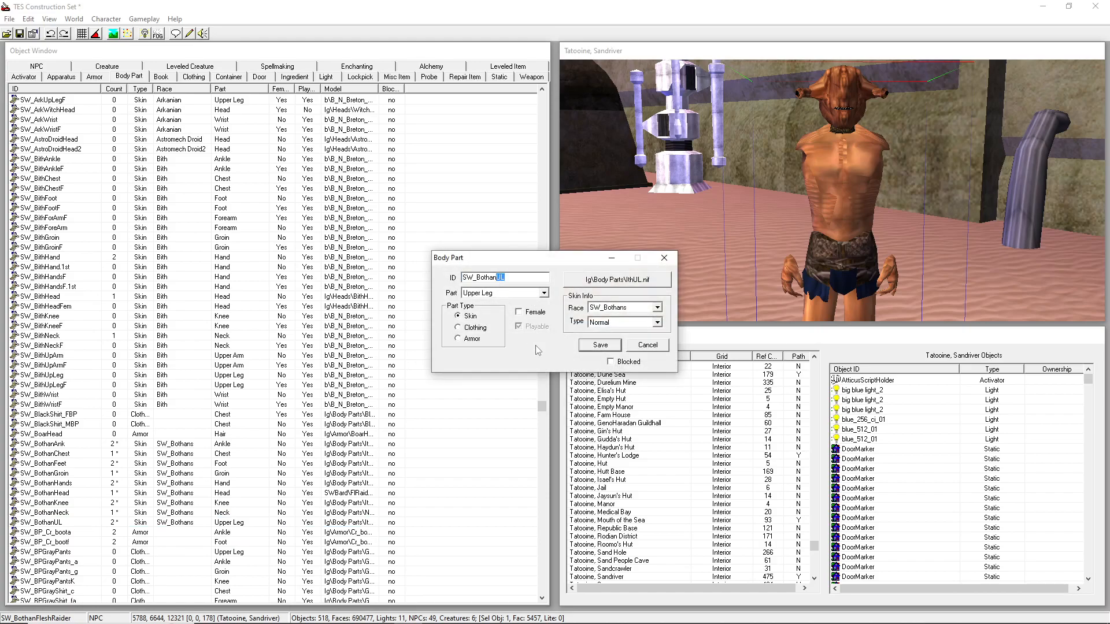
type("A")
key("Tab")
Assign Ig\Body Parts\IthUA.nif as the model of SW_BothanUA, save it as a new body part, and move and rotate the NPC to check it.
left_click(616, 280)
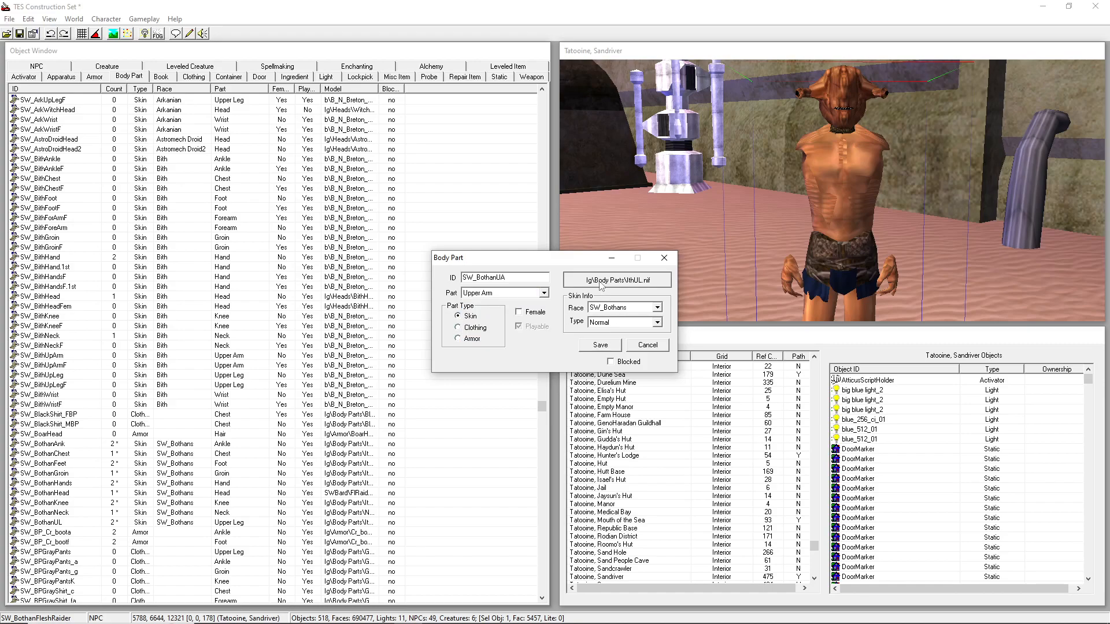
double_click(460, 513)
double_click(495, 419)
left_click(495, 417)
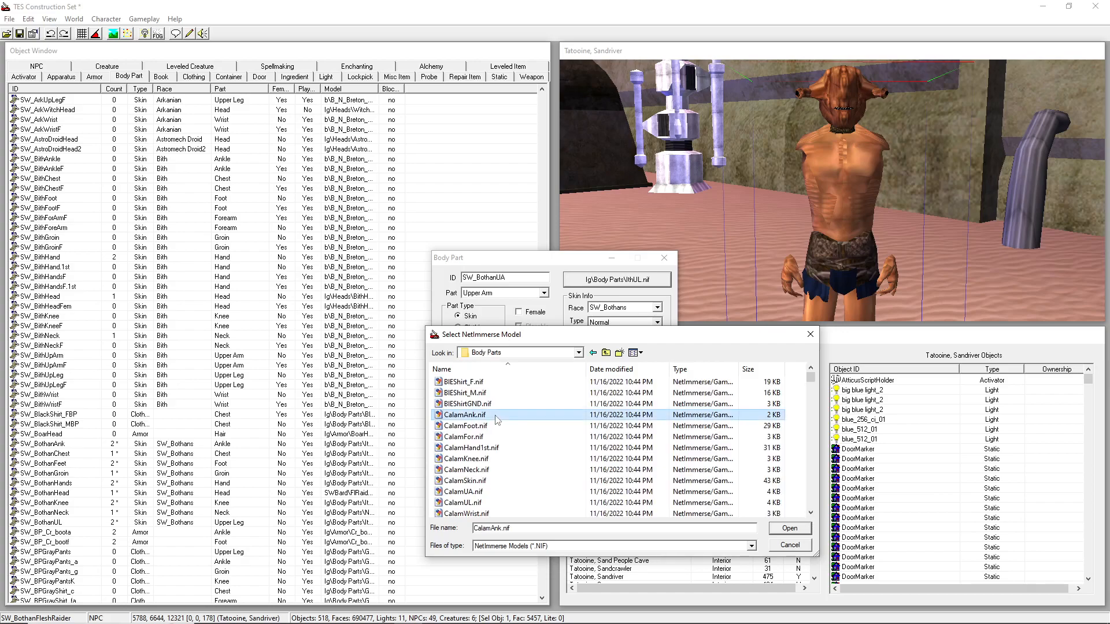
scroll(496, 419, "down", 5)
left_click(490, 458)
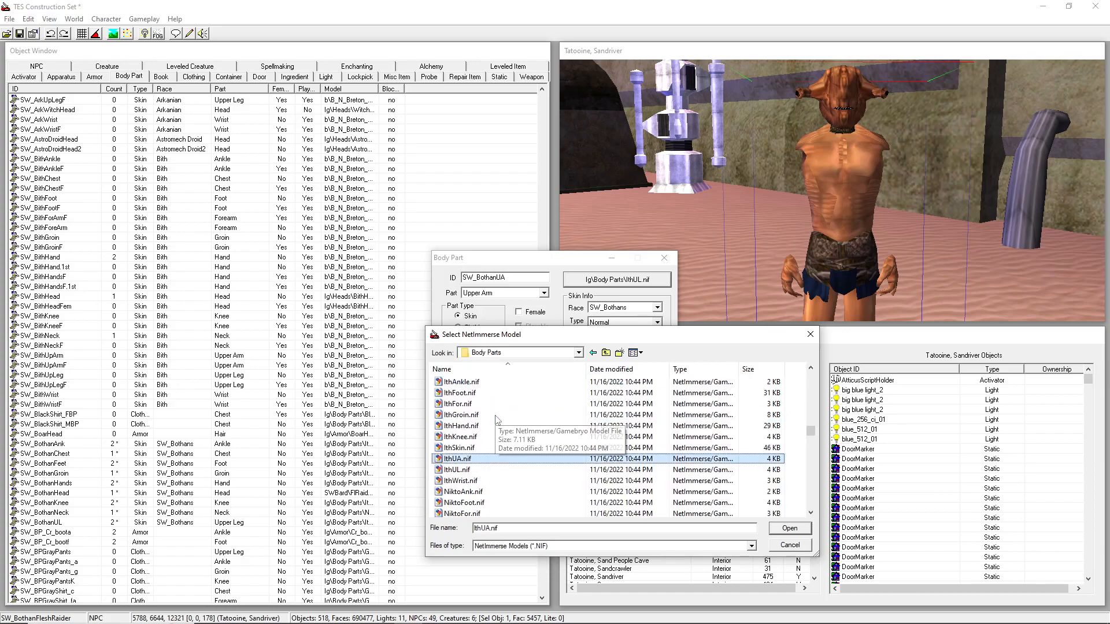
double_click(490, 459)
left_click(599, 349)
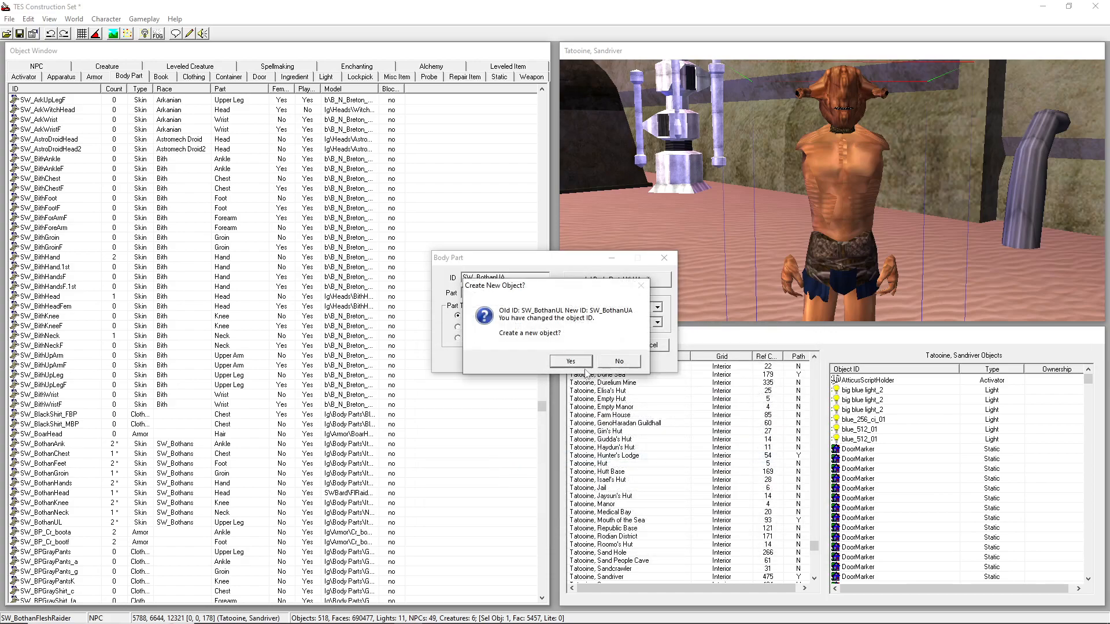
key("Return")
left_click_drag(847, 220, 804, 226)
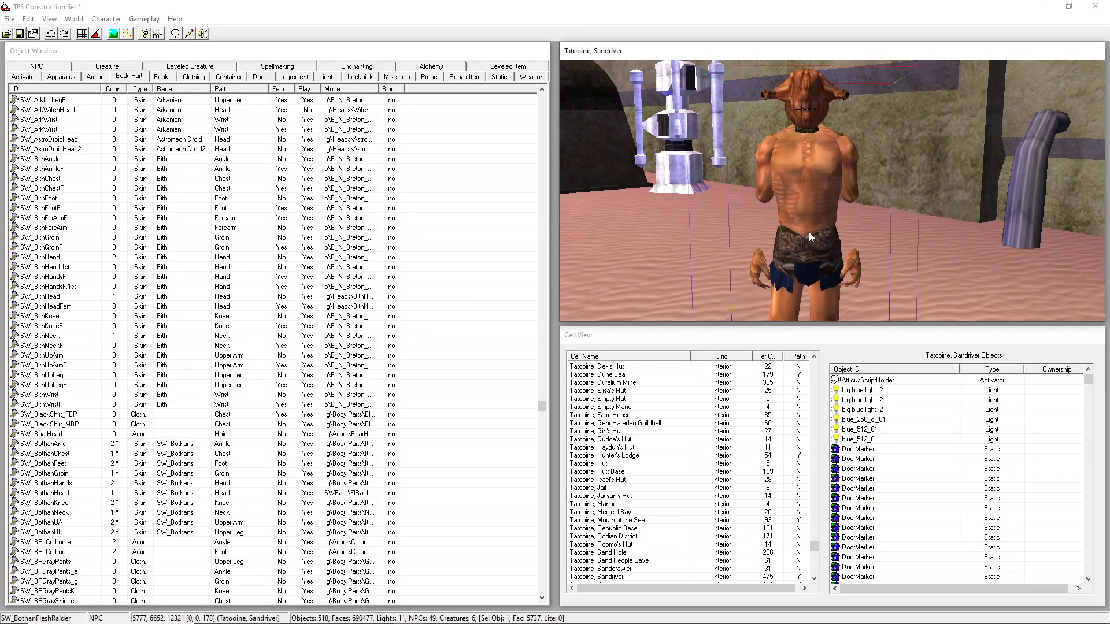
mouse_move(810, 218)
right_mouse_down()
mouse_move(740, 219)
mouse_move(821, 230)
right_mouse_up()
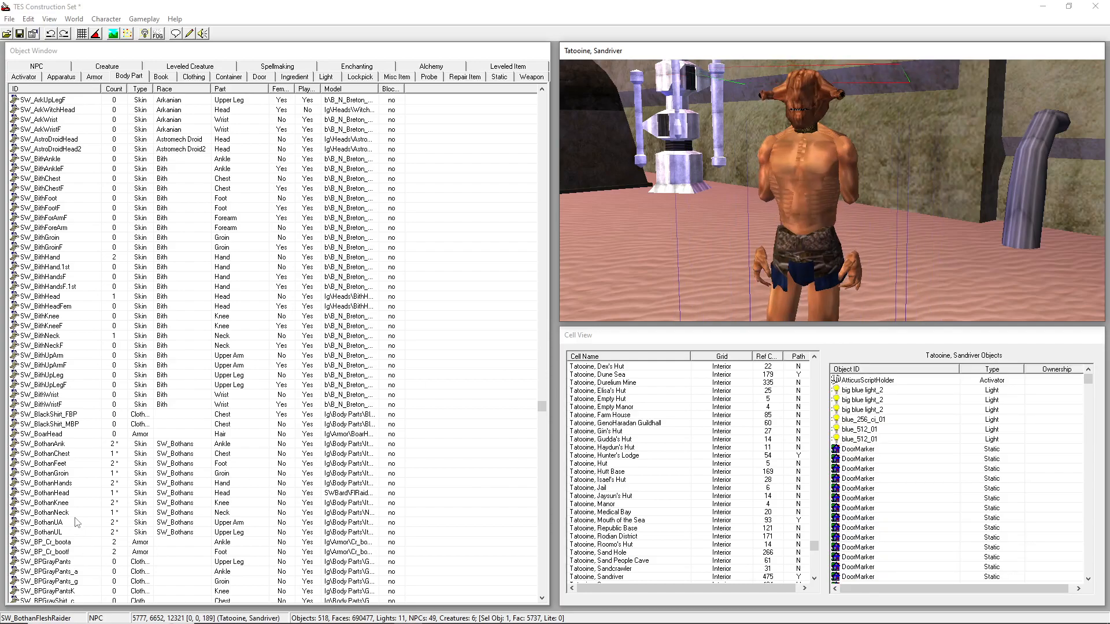
Open the SW_BothanUA body part, set the part to Forearm, and change its ID to SW_BothanFor.
double_click(78, 522)
left_click(522, 294)
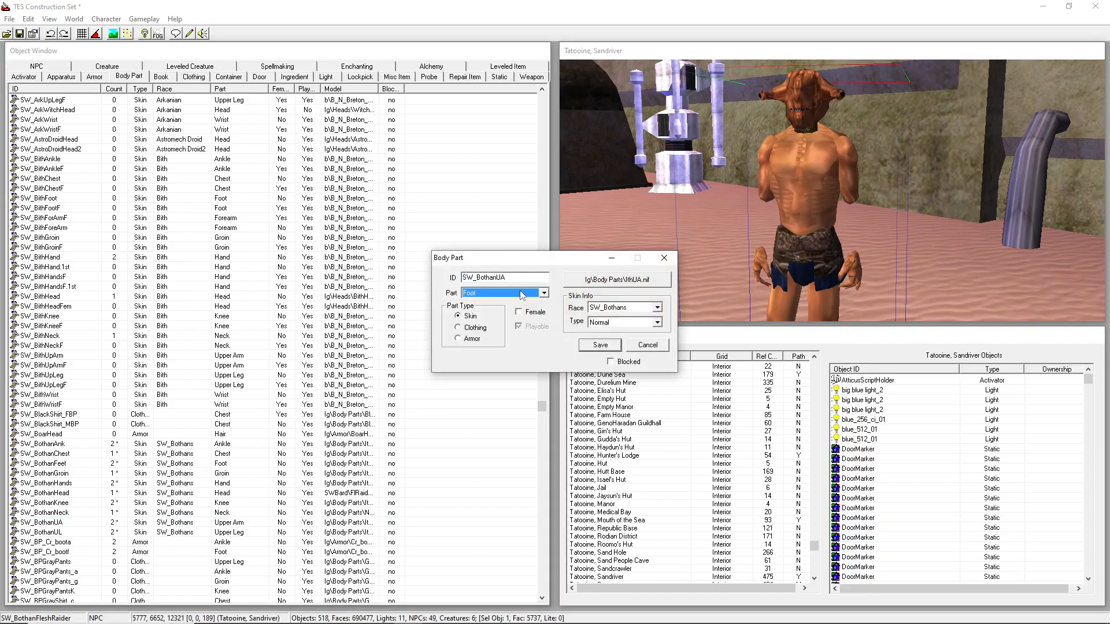
left_click_drag(508, 277, 500, 276)
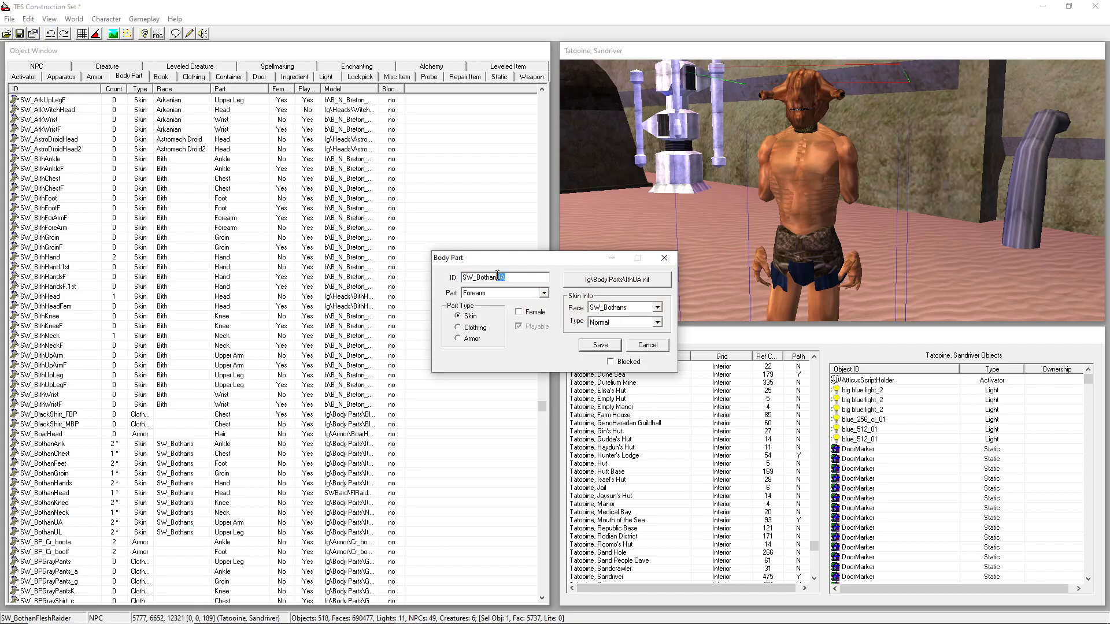
Assign Ig\Body Parts\IthFor.nif as the model of SW_BothanFor, save it as a new body part, and rotate the NPC to check the forearms.
left_click(645, 281)
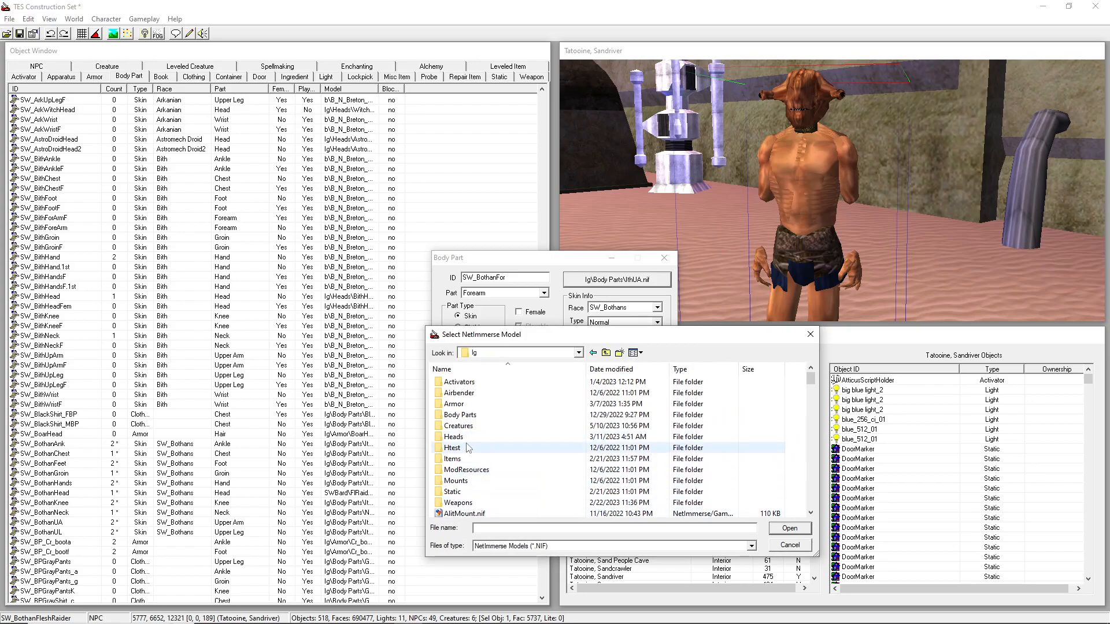
double_click(474, 415)
left_click(484, 426)
key("i")
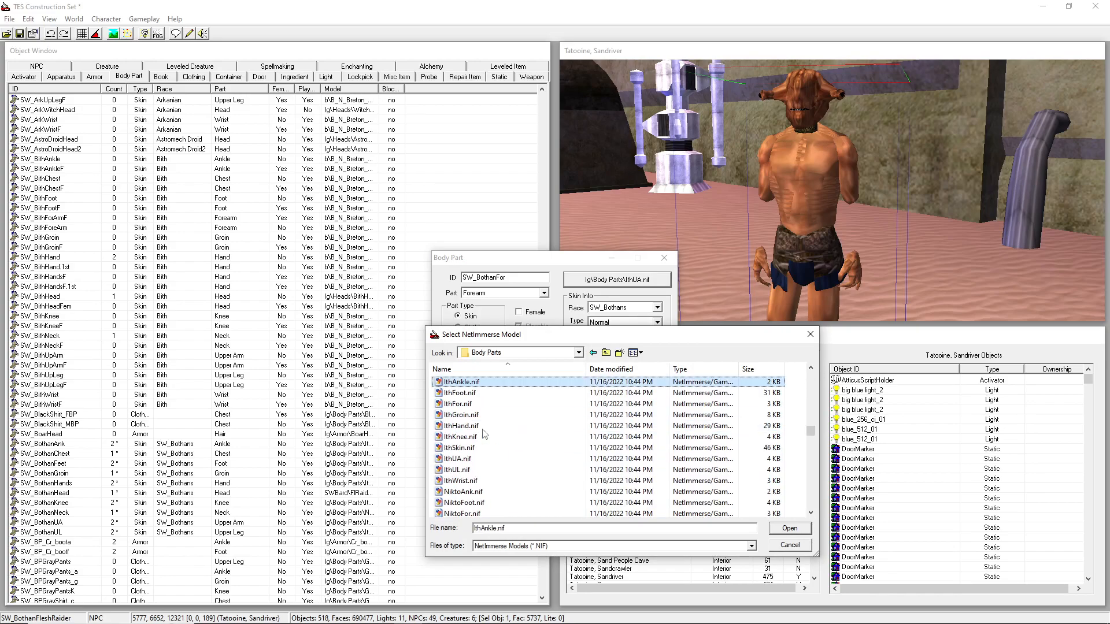
key("Down")
key("Down")
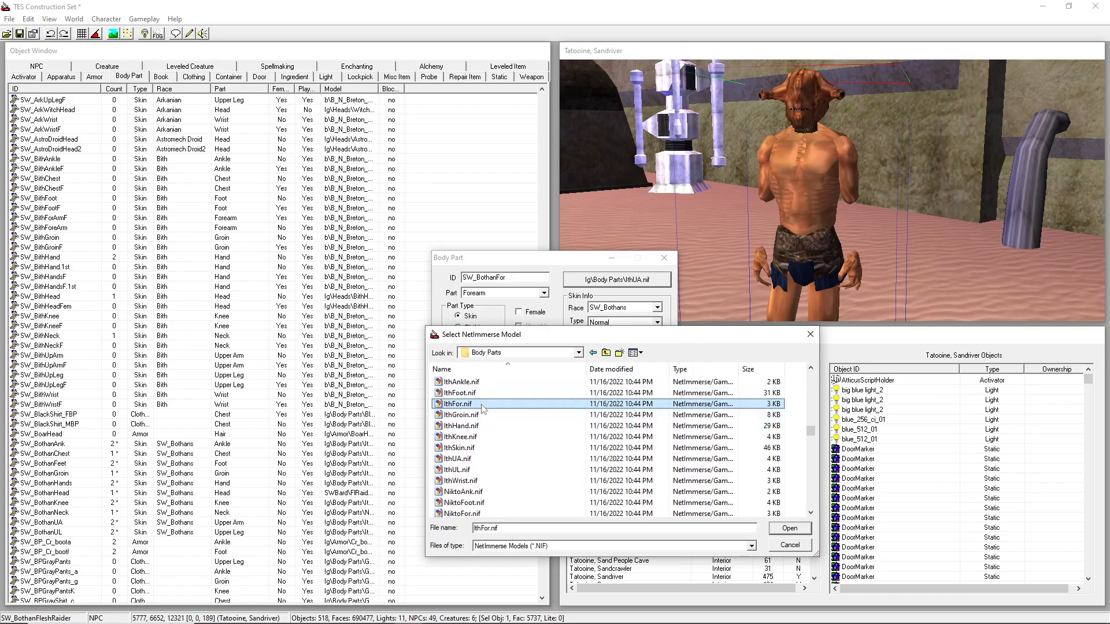
double_click(483, 406)
left_click(600, 345)
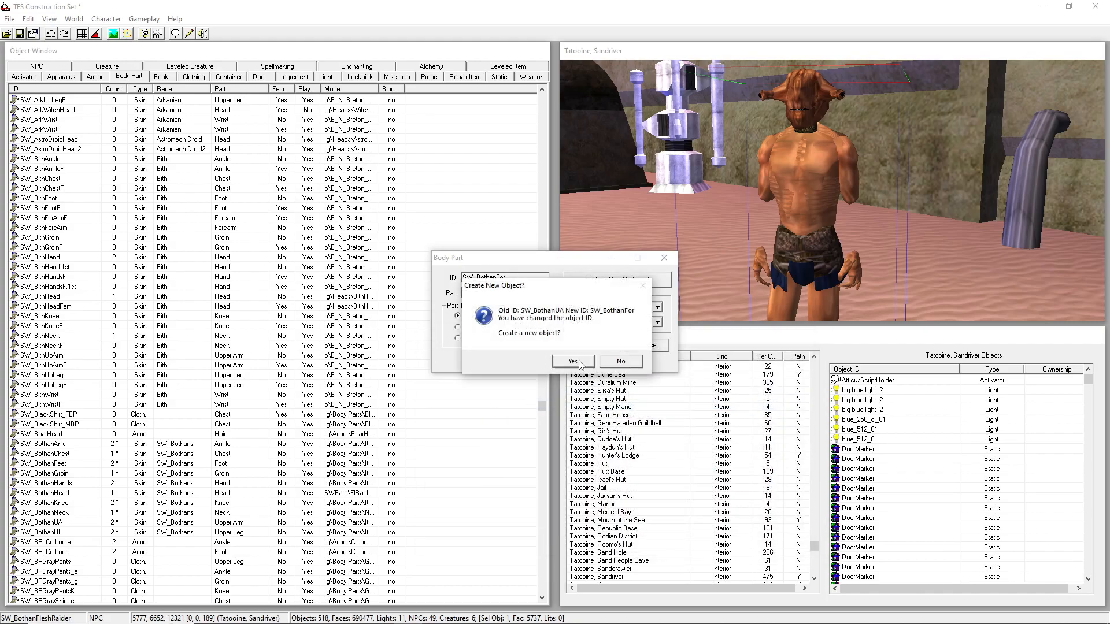
left_click(569, 362)
mouse_move(814, 233)
right_mouse_down()
mouse_move(824, 204)
mouse_move(907, 223)
mouse_move(815, 227)
right_mouse_up()
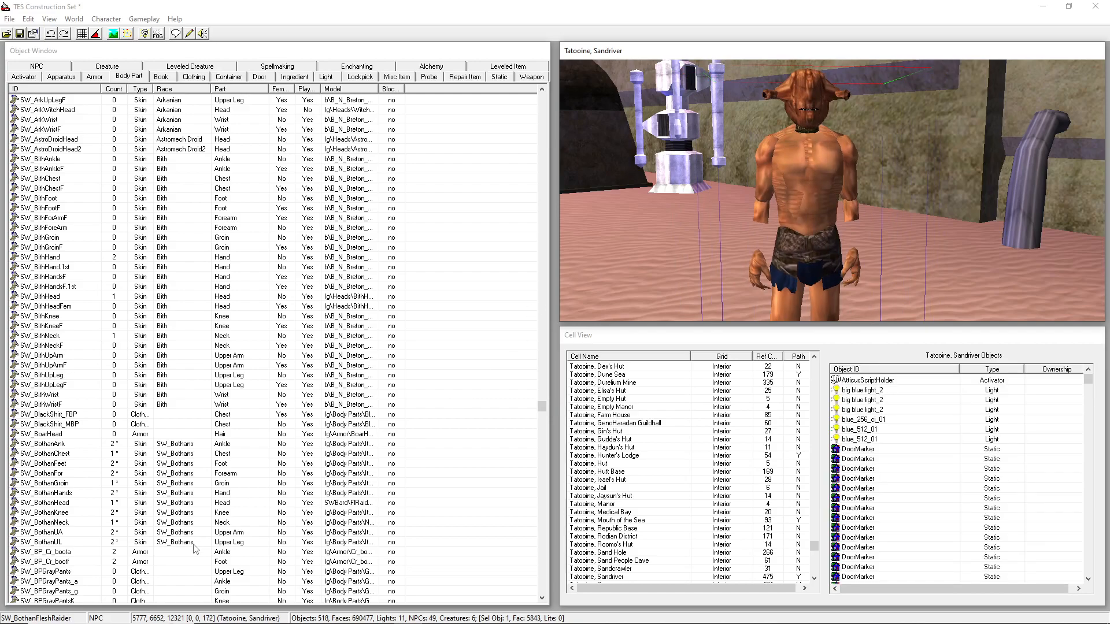
Open the SW_BothanHands body part, change its ID to SW_BothanWrist, and set the part to Wrist.
scroll(99, 439, "down", 4)
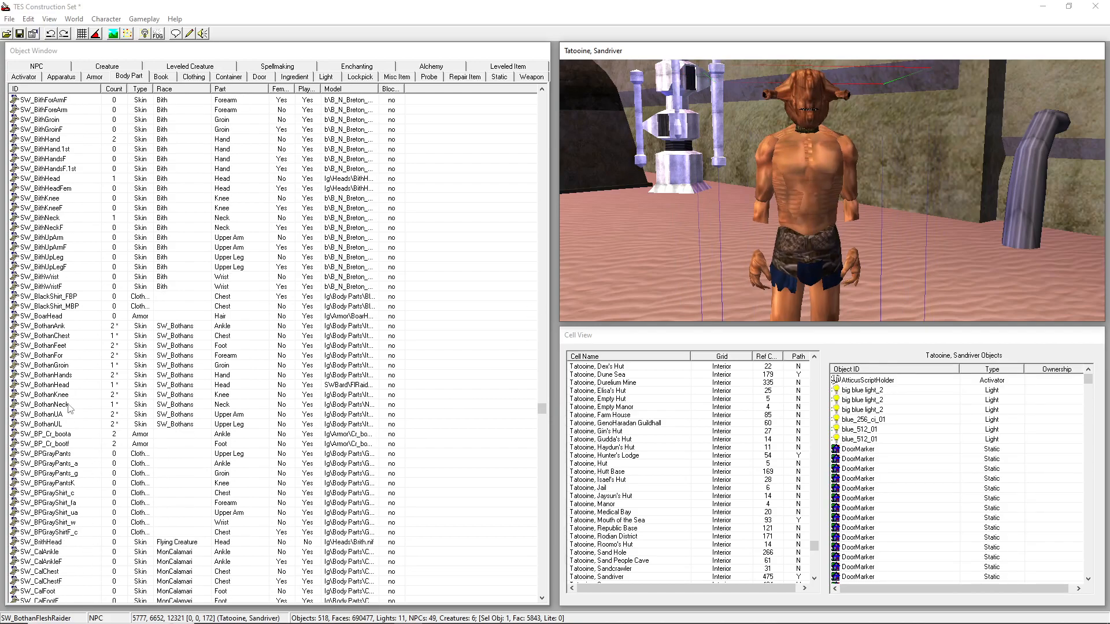
double_click(74, 374)
left_click(520, 276)
left_click_drag(499, 278, 496, 278)
type("W_BothanWrist")
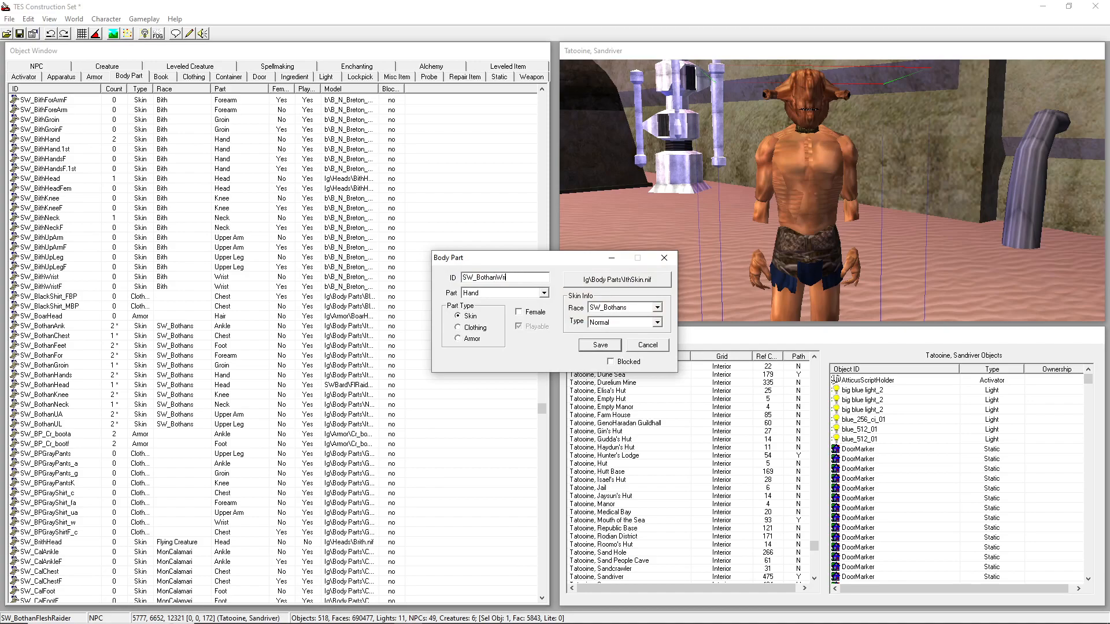
left_click(535, 297)
left_click(522, 309)
Assign Ig\Body Parts\IthWrist.nif as the model of SW_BothanWrist and save it as a new body part.
left_click(617, 279)
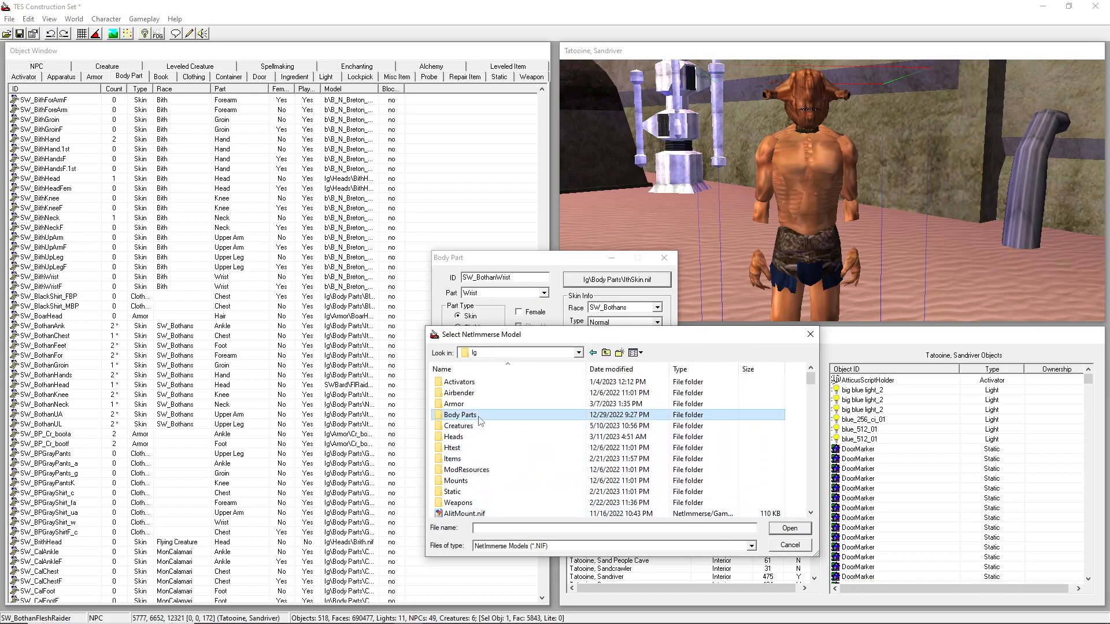
double_click(476, 415)
left_click(480, 415)
scroll(484, 424, "down", 5)
double_click(491, 480)
left_click(600, 344)
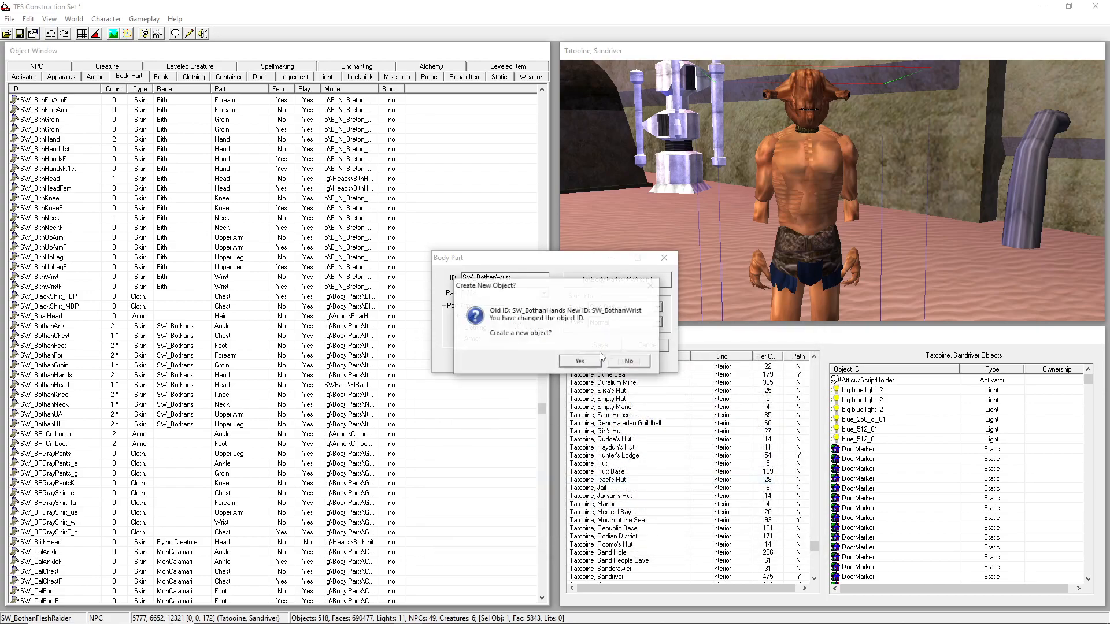
left_click(585, 363)
Move and rotate the Bothan NPC in the Tatooine, Sandriver cell to check the wrists and the whole body.
left_click(811, 205)
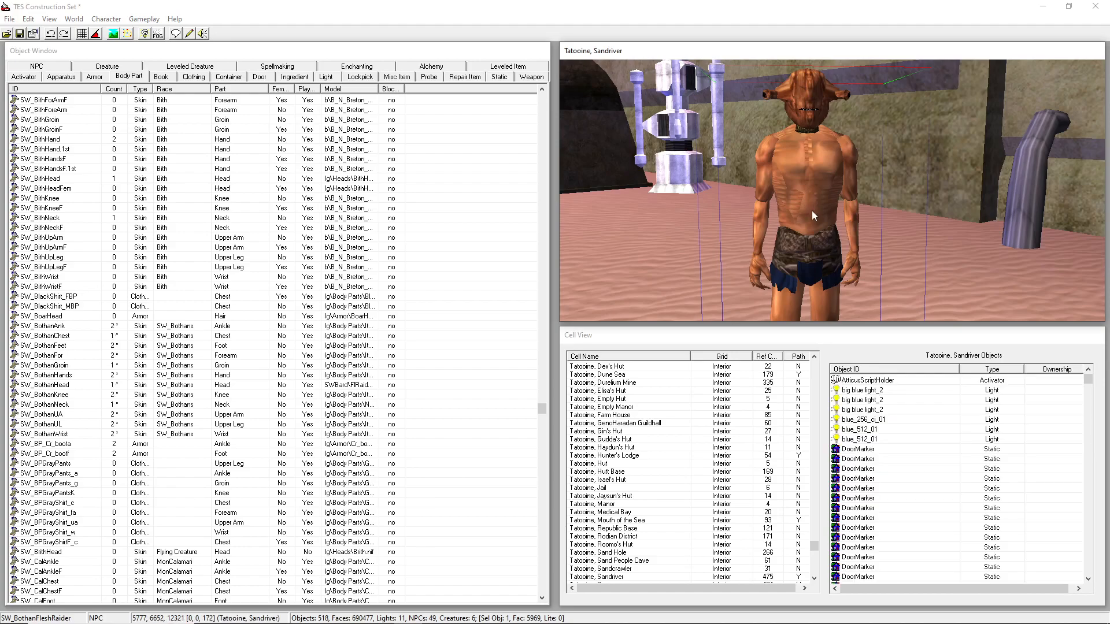
scroll(798, 217, "down", 3)
scroll(798, 218, "up", 3)
mouse_move(817, 223)
right_mouse_down()
mouse_move(768, 225)
mouse_move(822, 221)
right_mouse_up()
left_click_drag(822, 221, 763, 78)
right_click_drag(817, 236, 797, 200)
left_click_drag(797, 200, 756, 216)
right_click_drag(755, 216, 781, 202)
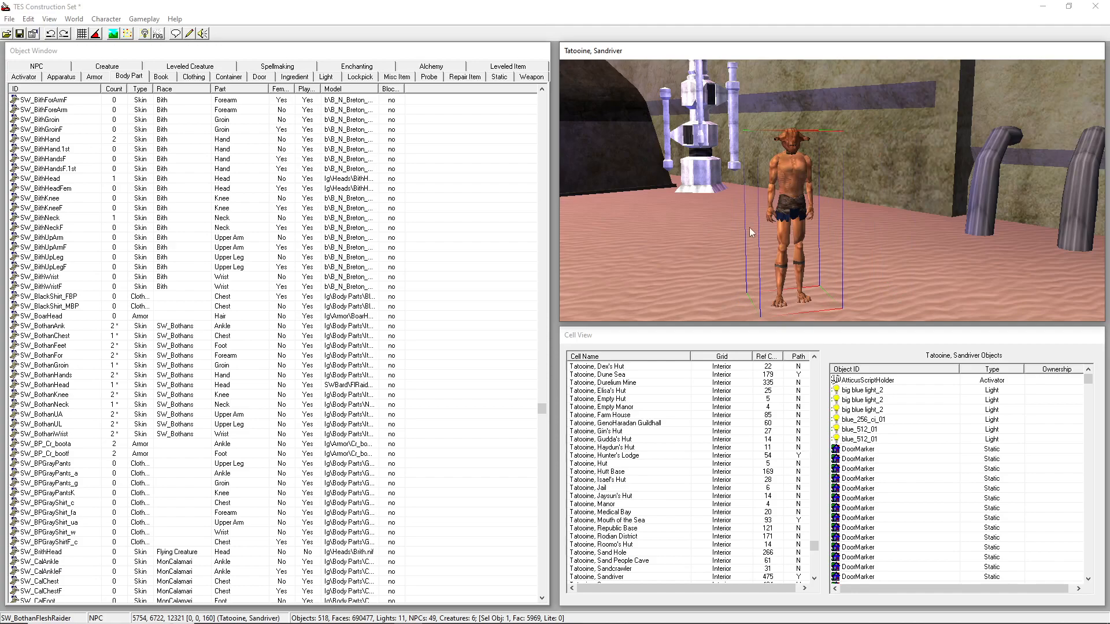
Open the SW_BothanHead body part and change its ID to SW_BothanHead2.
left_click(100, 496)
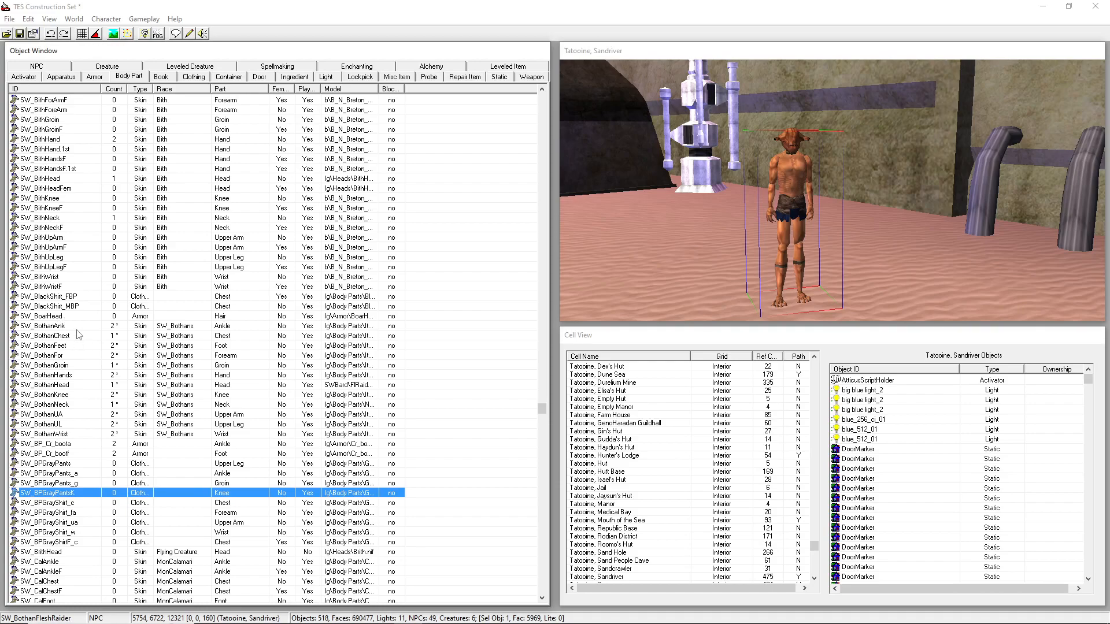
double_click(91, 384)
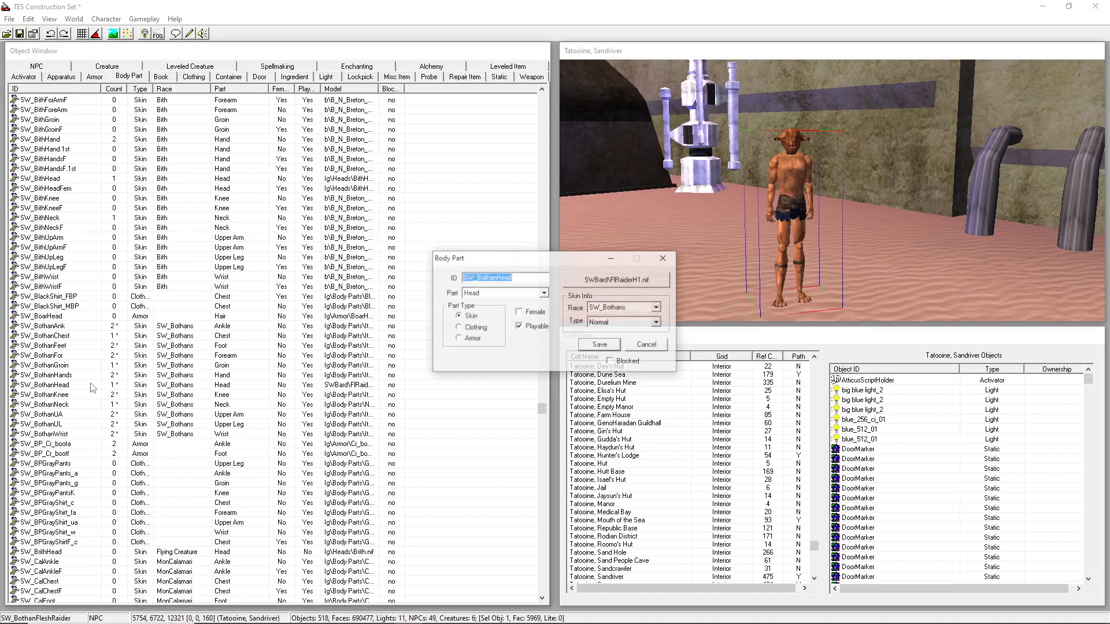
left_click(533, 276)
Assign SWBard\FlRaiderH2.nif as the model of SW_BothanHead2 and save it as a new body part.
left_click(591, 280)
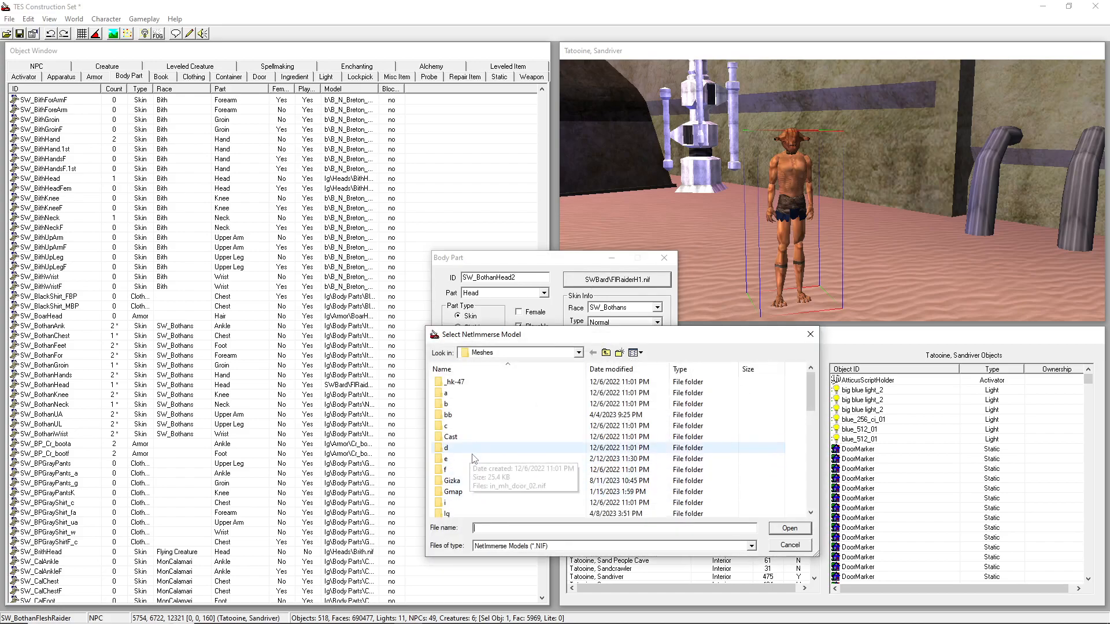
double_click(482, 512)
left_click(592, 351)
left_click(529, 448)
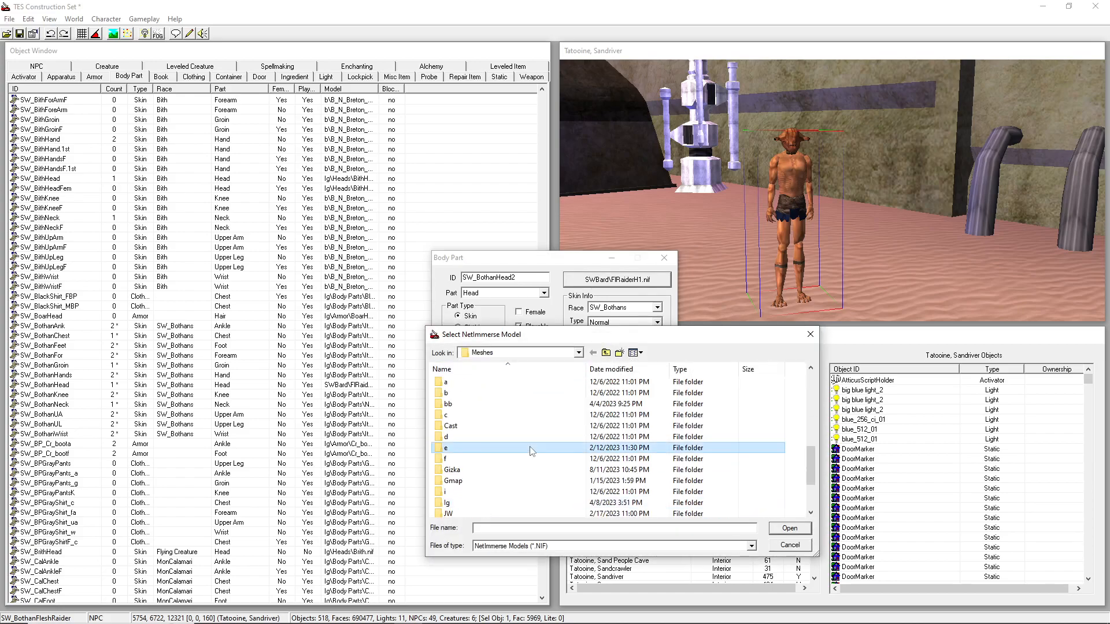
key("s")
double_click(480, 385)
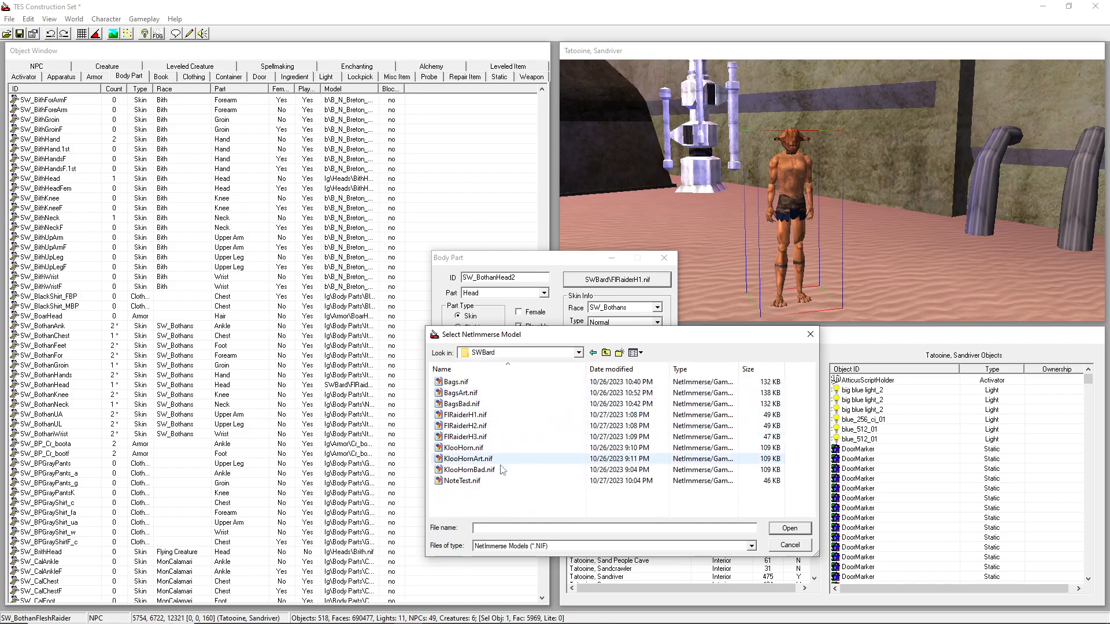
double_click(500, 426)
left_click(614, 351)
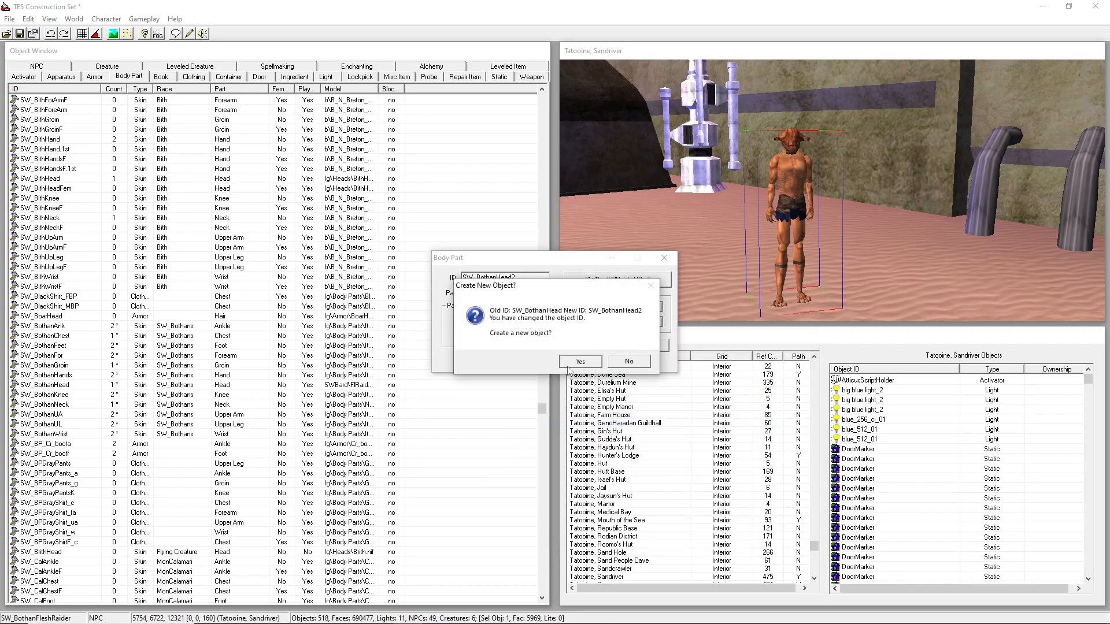
left_click(575, 359)
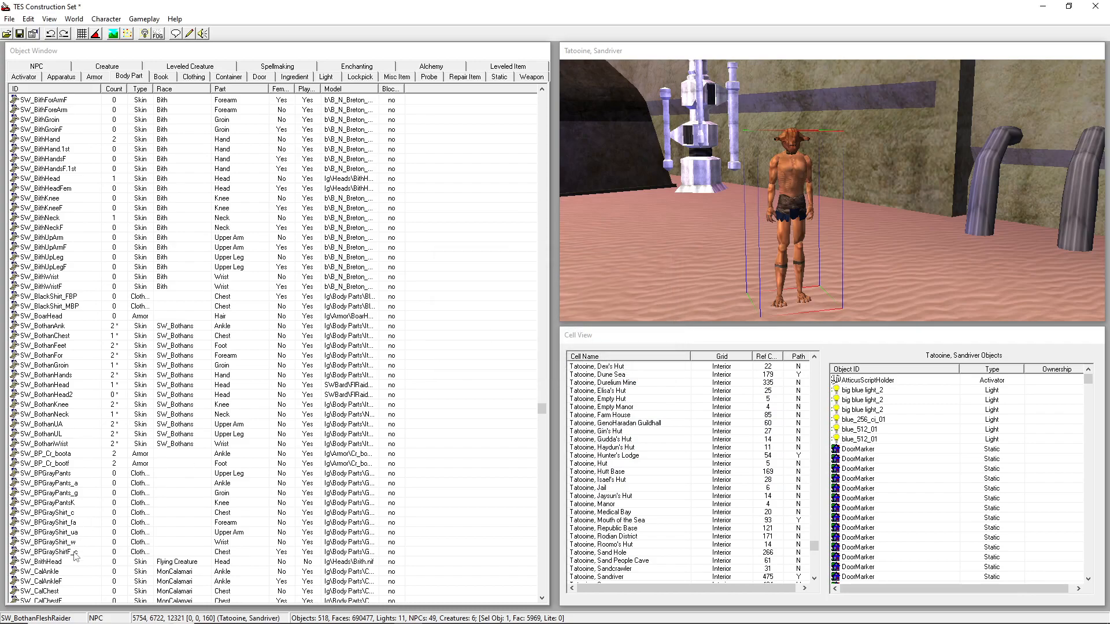
Open the SW_BothanHead2 body part, change its ID to SW_BothanHead3, and start choosing its model file.
double_click(82, 396)
left_click(523, 278)
key("BackSpace")
type("3")
left_click(617, 279)
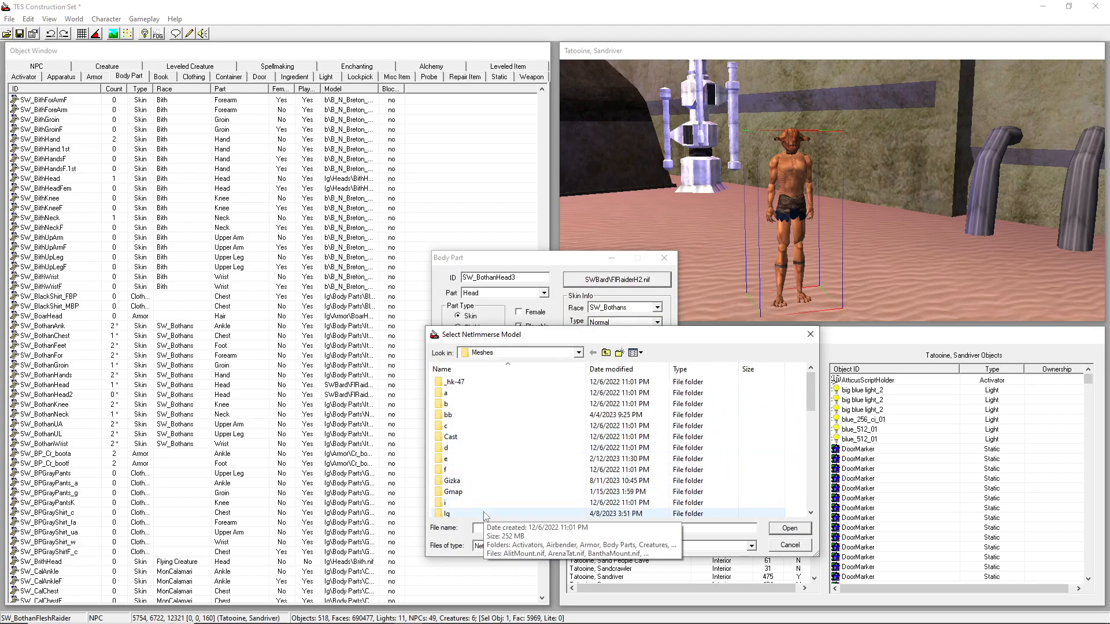
double_click(447, 513)
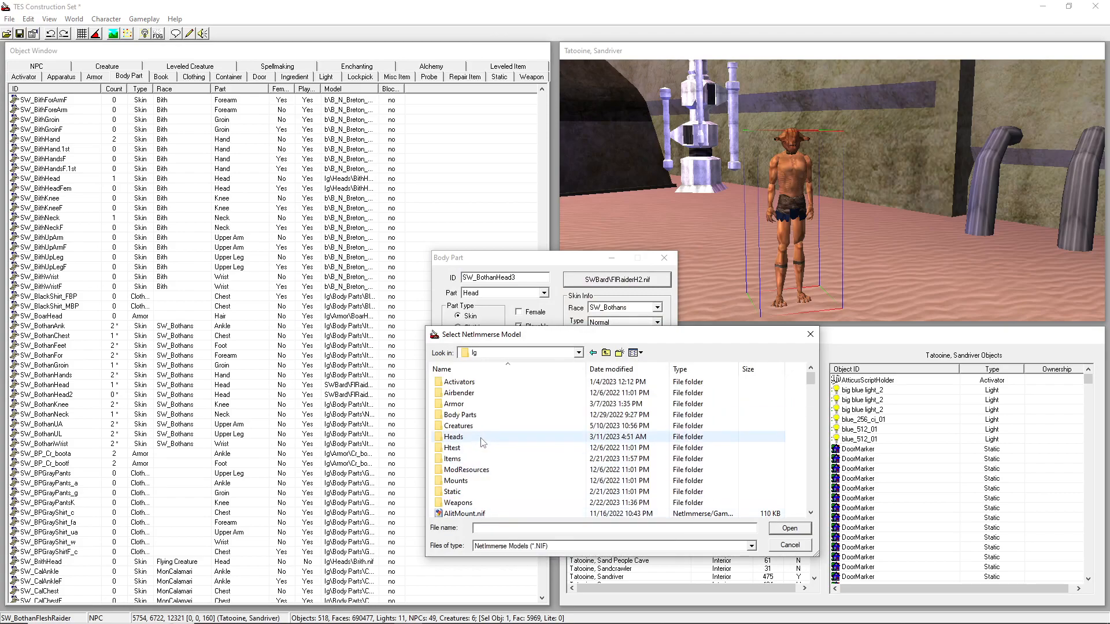
double_click(462, 415)
left_click(500, 426)
key("i")
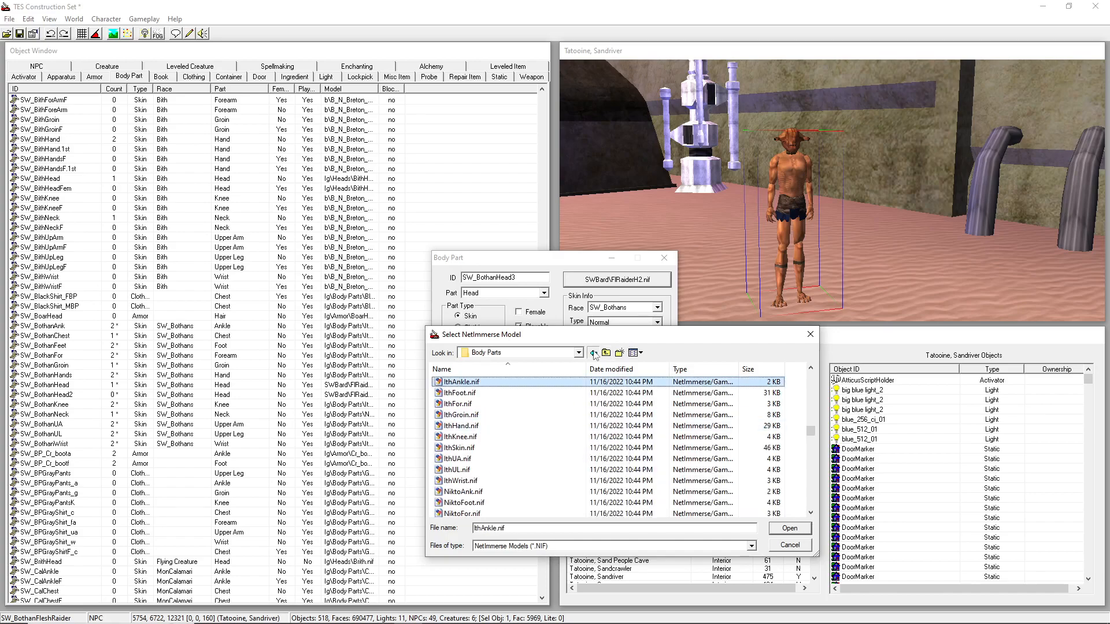
left_click(593, 352)
left_click(593, 352)
Assign SWBard\FlRaiderH3.nif as the model of SW_BothanHead3 and save it as a new body part.
scroll(559, 406, "down", 3)
double_click(507, 415)
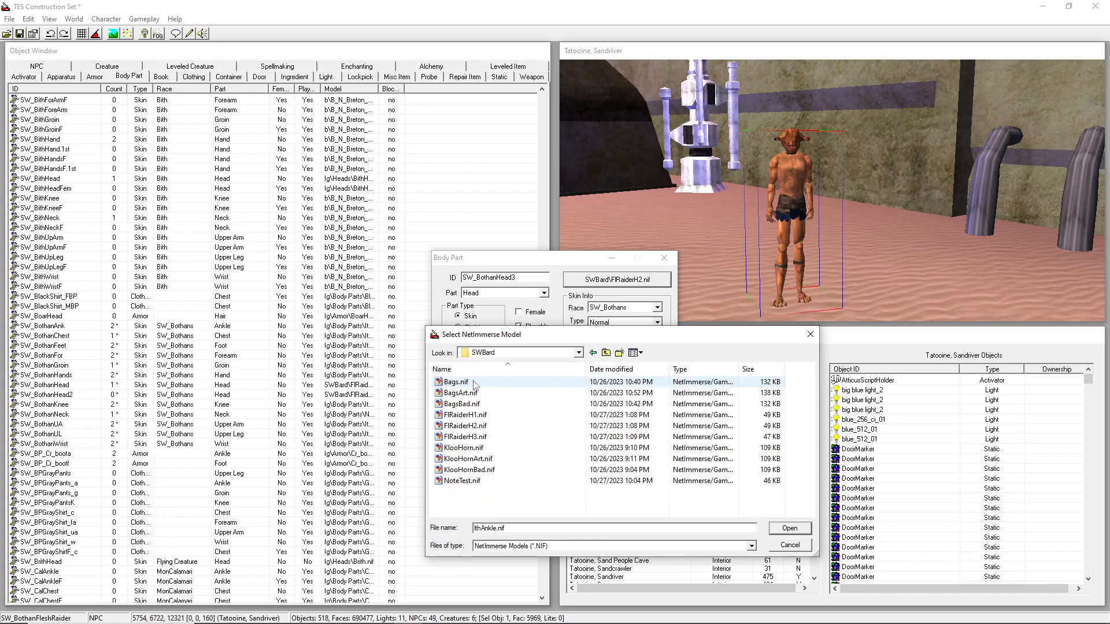
double_click(486, 439)
left_click(599, 345)
left_click(566, 359)
Duplicate the Bothan NPC so three stand in a row, and save the middle one as new NPC SW_BothanFleshRaider2.
left_click_drag(793, 193, 895, 253)
key("ctrl+d")
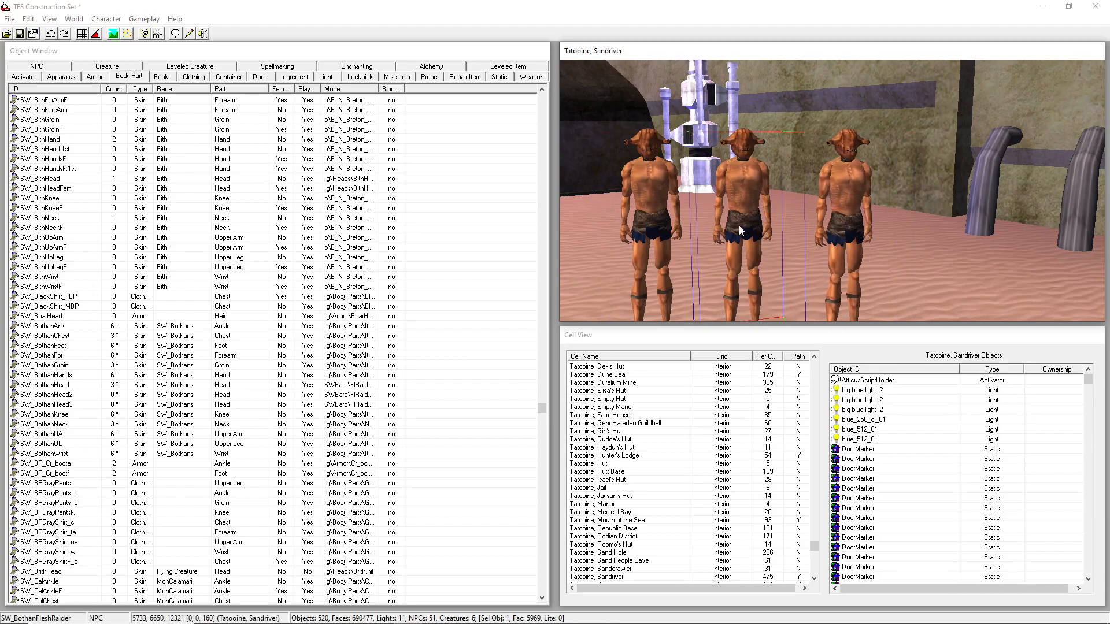
double_click(739, 228)
key("End")
type("2")
left_click(610, 455)
left_click(559, 364)
Change the ID of the third Bothan NPC in the row to SW_BothanFleshRaider3 and save it as a new NPC.
double_click(841, 203)
key("End")
type("3")
left_click(610, 455)
left_click(559, 364)
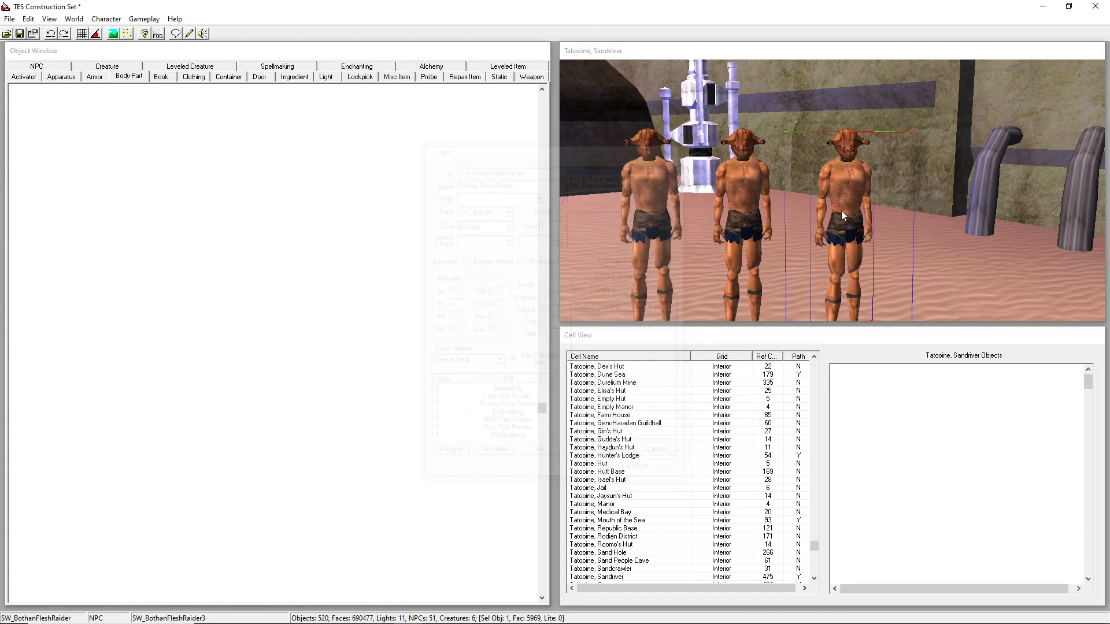
Assign the SW_BothanHead2 head to SW_BothanFleshRaider2 and the SW_BothanHead3 head to SW_BothanFleshRaider3, saving both NPCs.
double_click(749, 181)
left_click(595, 176)
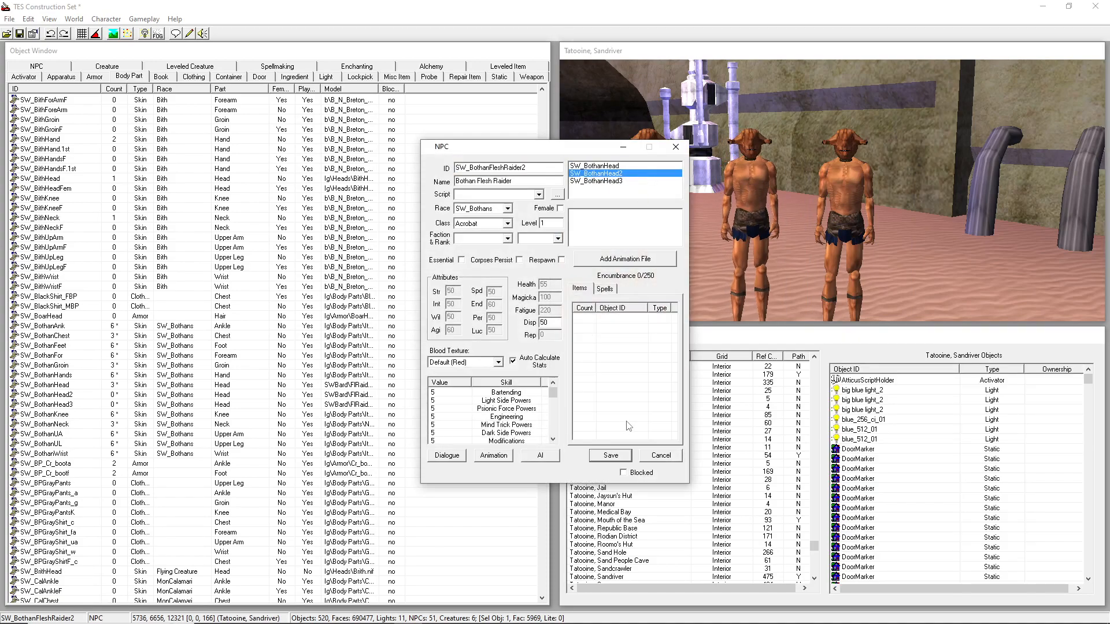
left_click(610, 452)
double_click(858, 217)
left_click(596, 181)
left_click(610, 455)
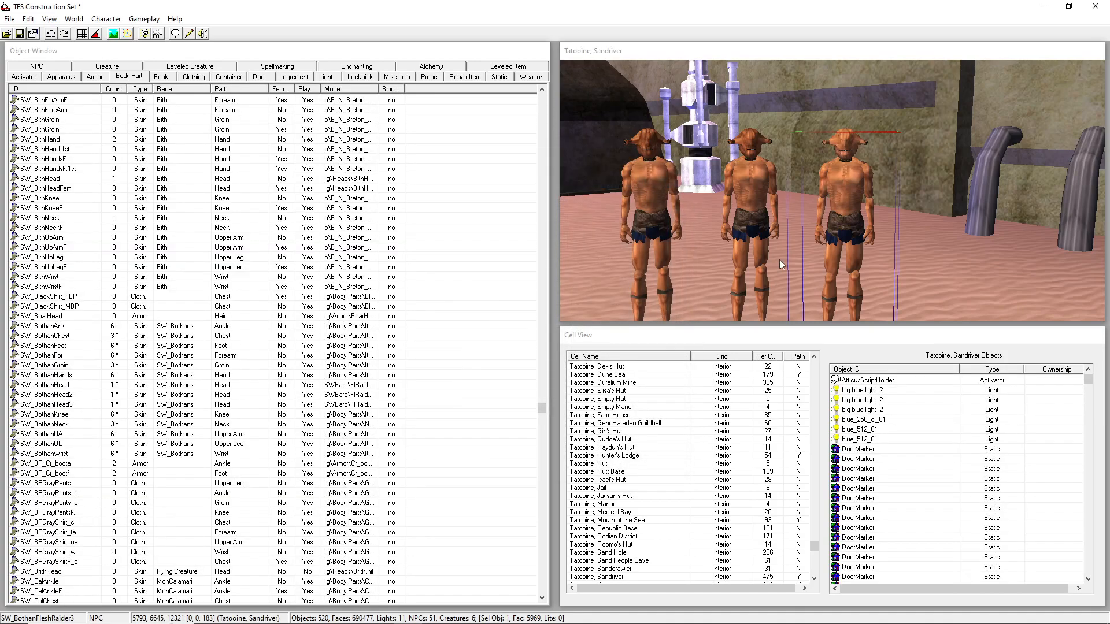
Rotate the middle NPC, SW_BothanFleshRaider2, and compare the three Bothan heads.
left_click(747, 208)
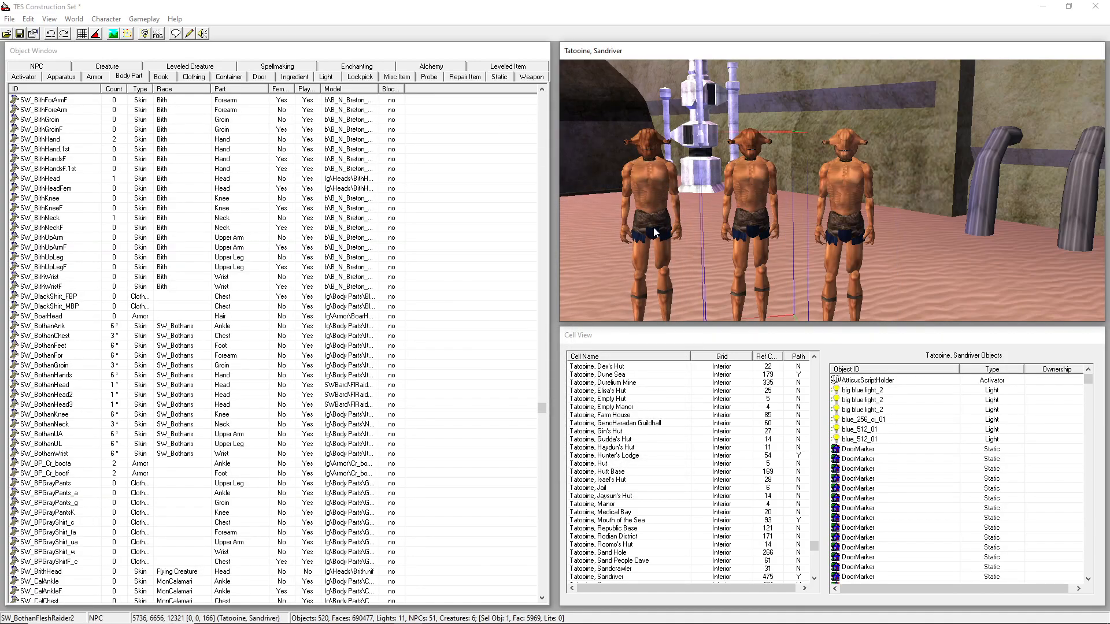
middle_click_drag(1083, 282, 667, 260, "shift")
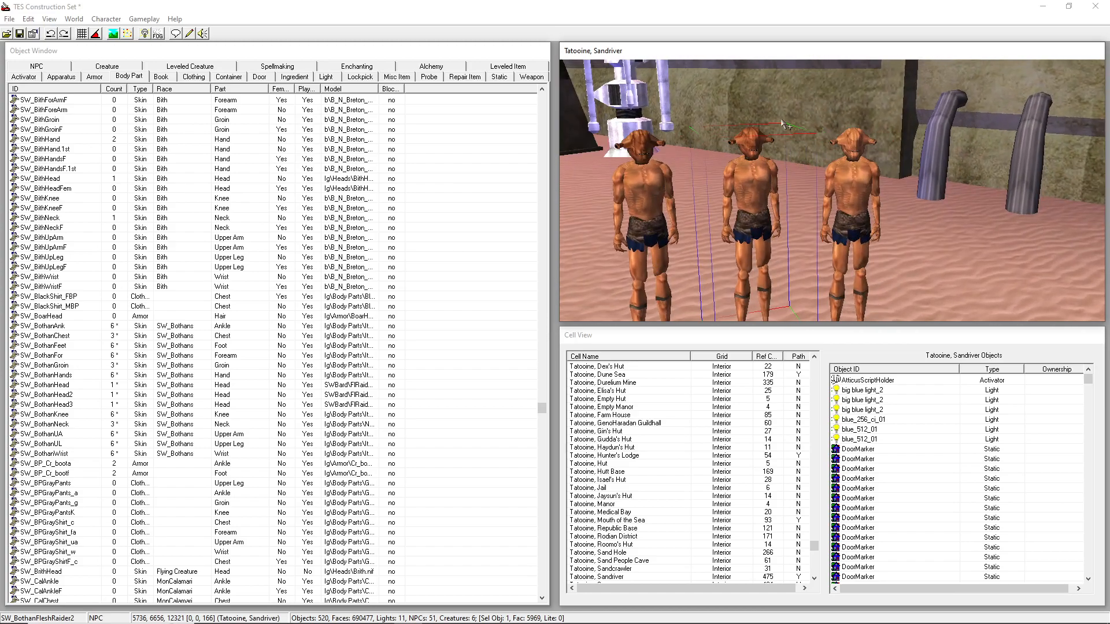
middle_click_drag(852, 224, 914, 247, "shift")
right_click_drag(806, 243, 772, 240)
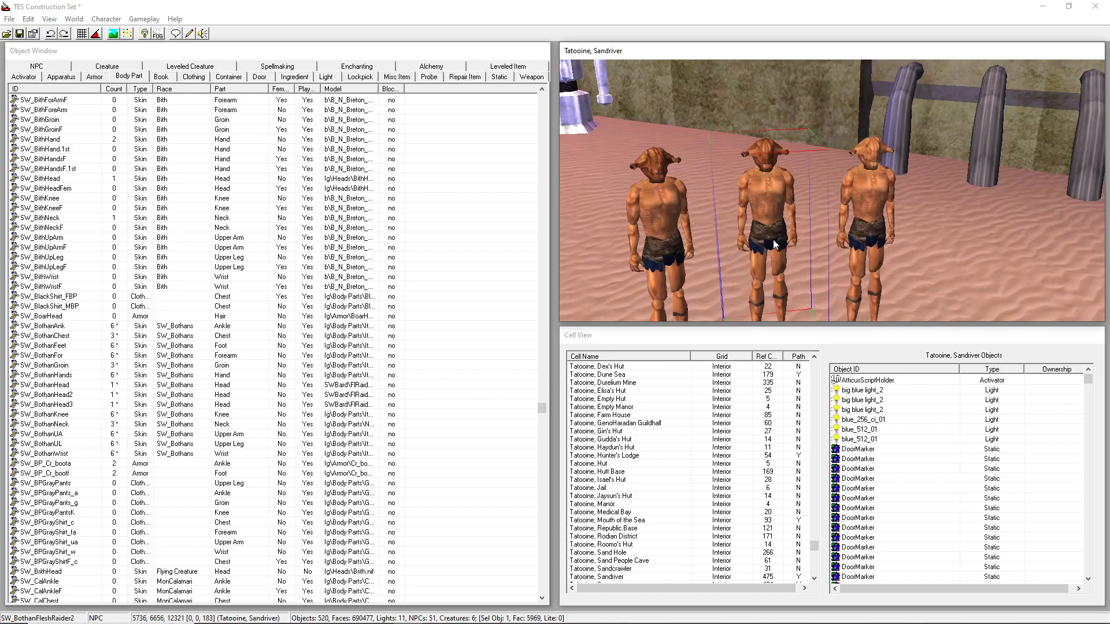
Open the race settings for SW_Bothans and make the race playable.
left_click(95, 18)
left_click(121, 32)
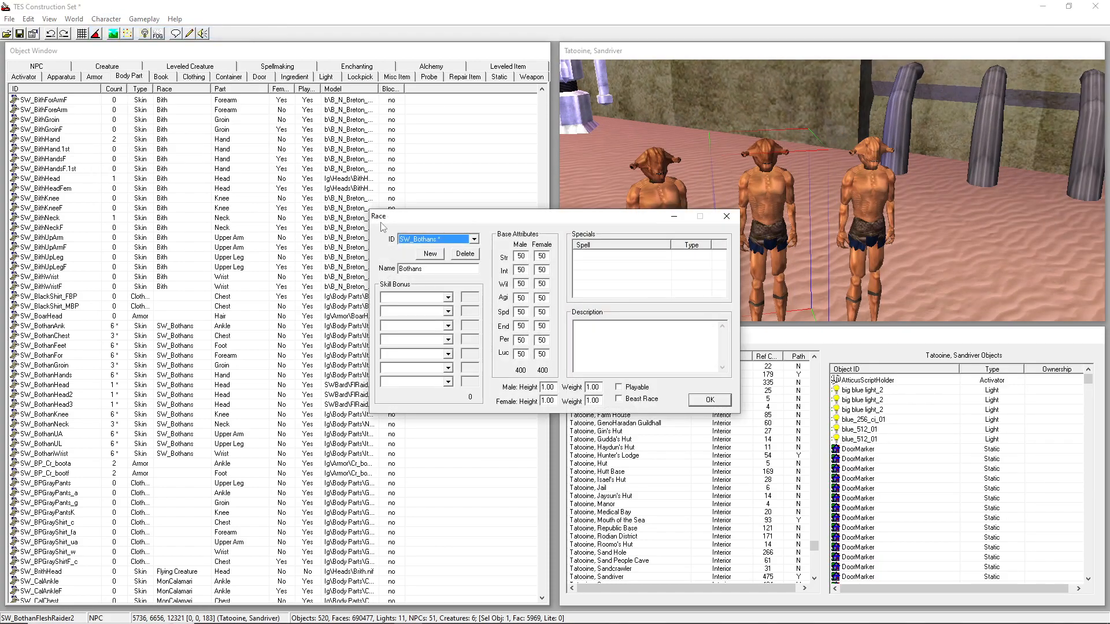
left_click_drag(507, 223, 720, 292)
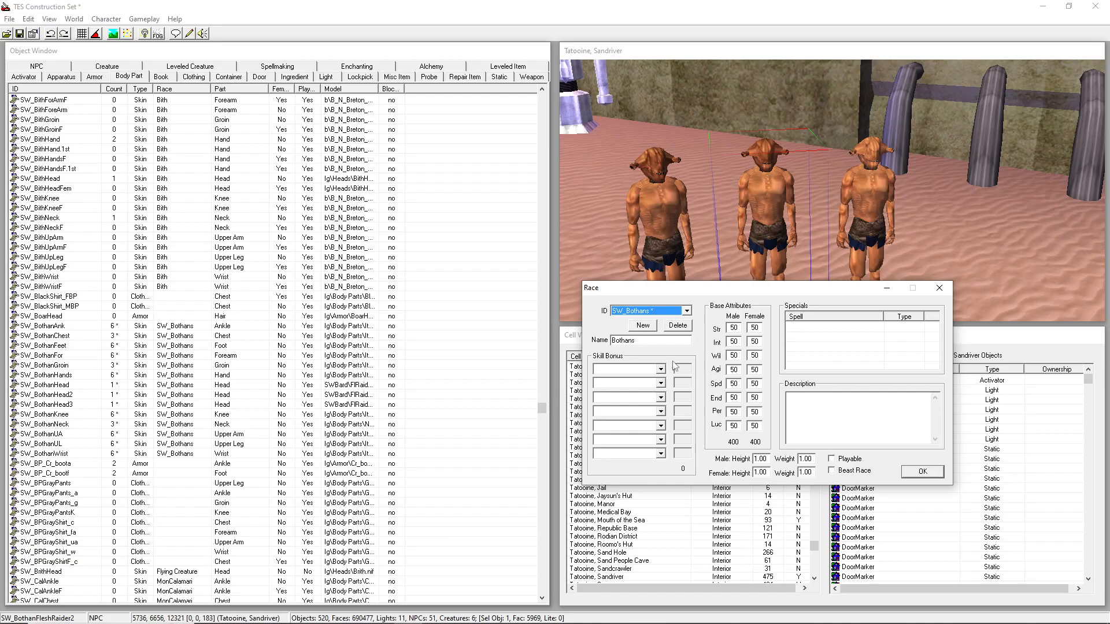
double_click(741, 327)
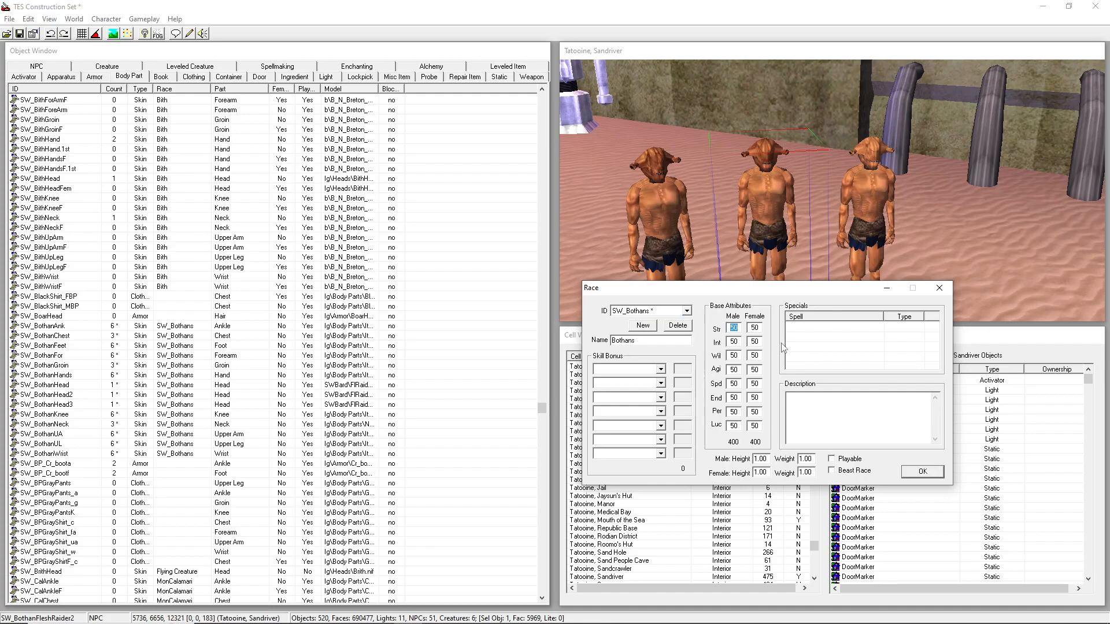
left_click(734, 328)
left_click(833, 459)
left_click_drag(792, 287, 817, 350)
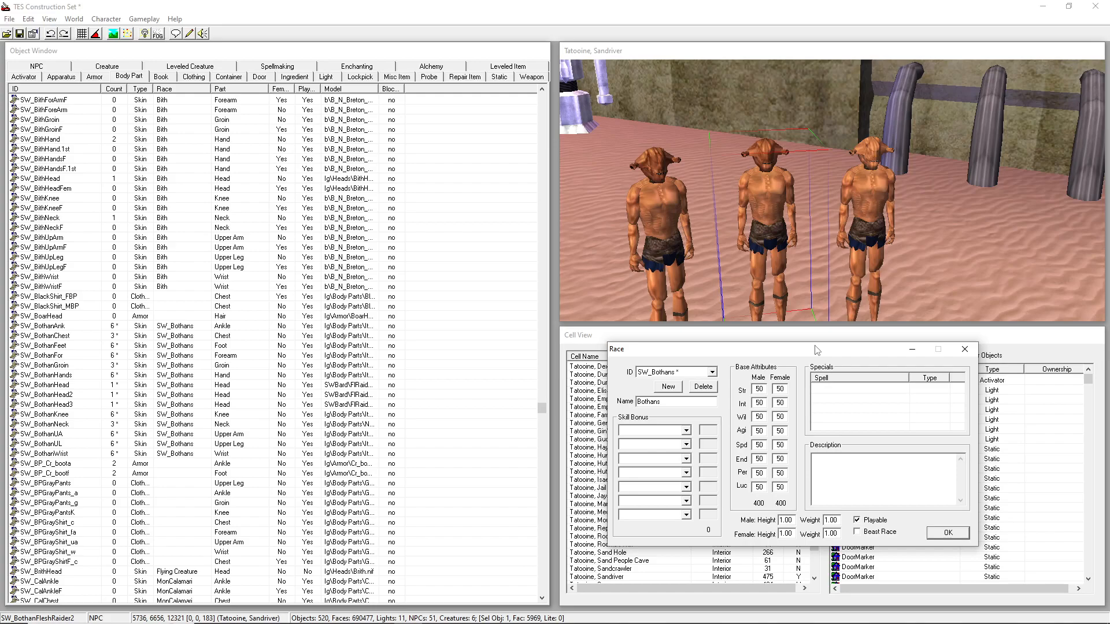
Give the SW_Bothans race skill bonuses of 15 in Athletics and 15 in Dark Side Powers.
left_click(686, 431)
left_click(657, 458)
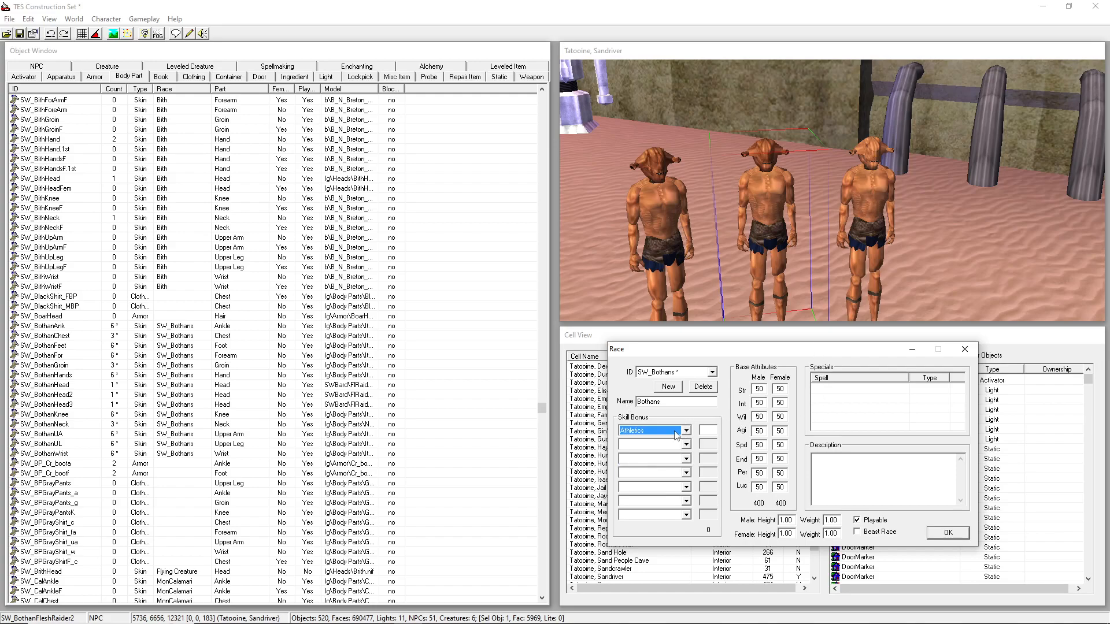
left_click(708, 430)
type("15")
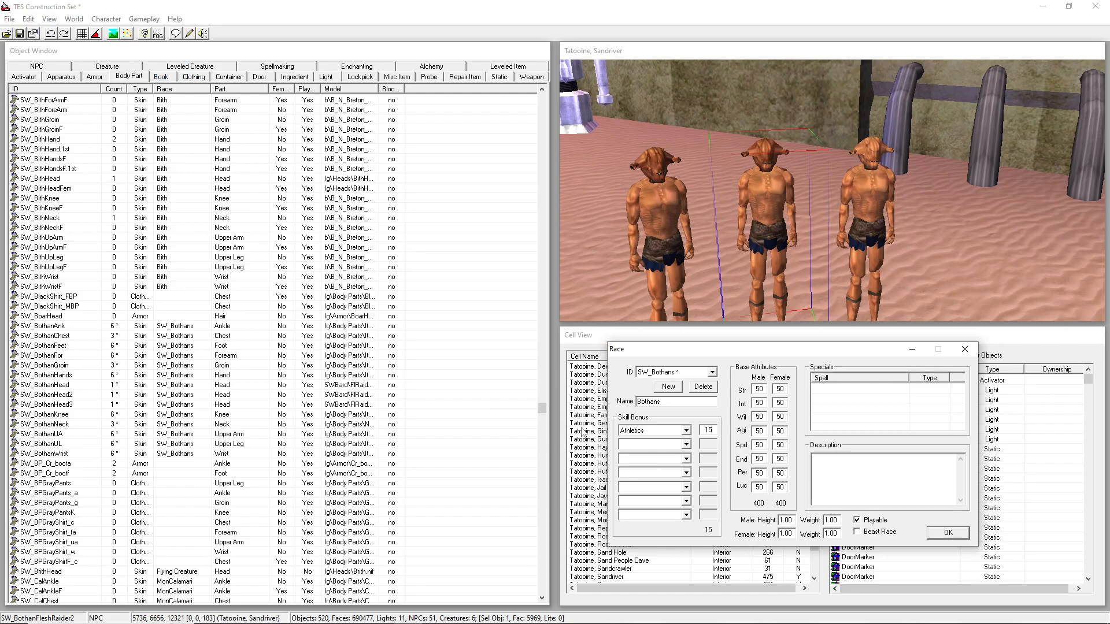
left_click(659, 444)
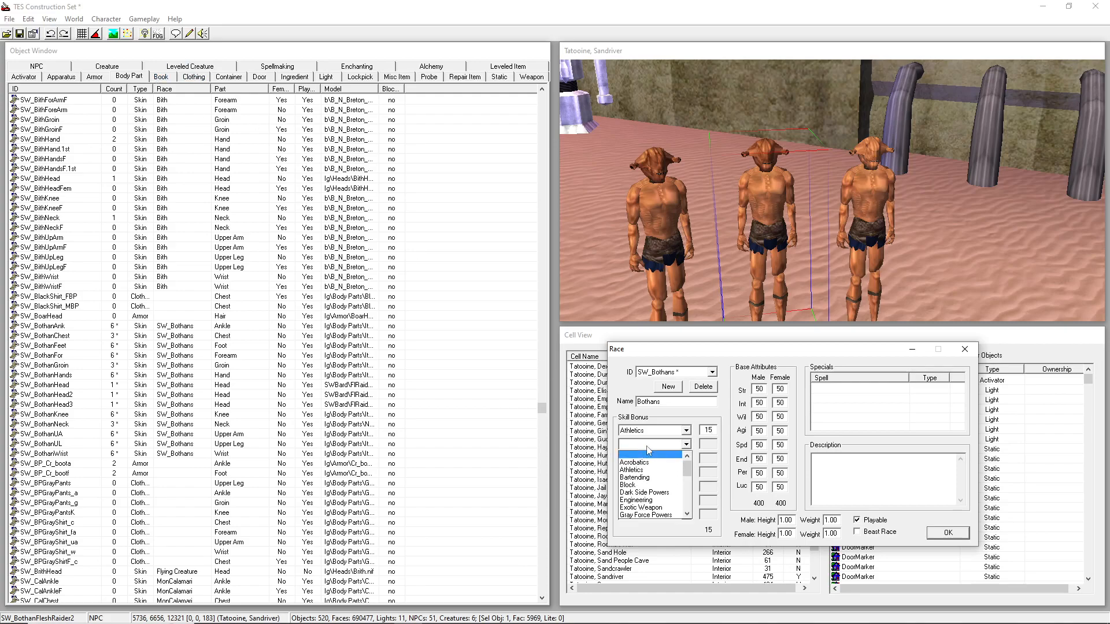
left_click(642, 493)
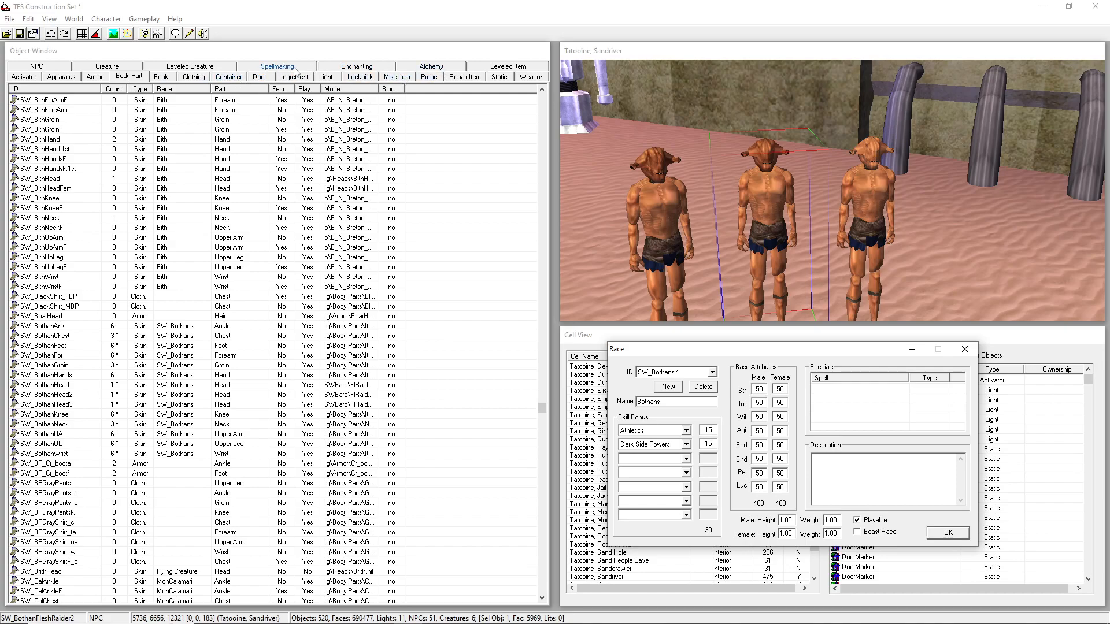
Add the spells alad's caligny, Almsivi Restore Other and resist frost_75 to the race's specials and confirm the race settings.
left_click(296, 68)
left_click(180, 295)
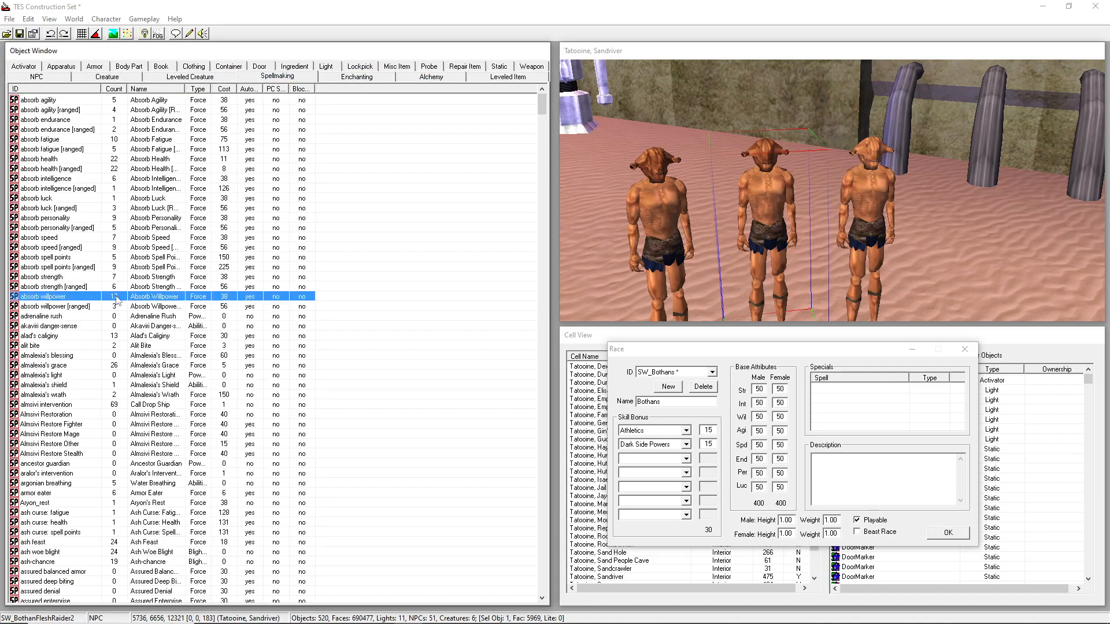
scroll(173, 298, "down", 1)
left_click_drag(81, 307, 867, 413)
left_click_drag(84, 414, 881, 417)
left_click_drag(541, 108, 523, 370)
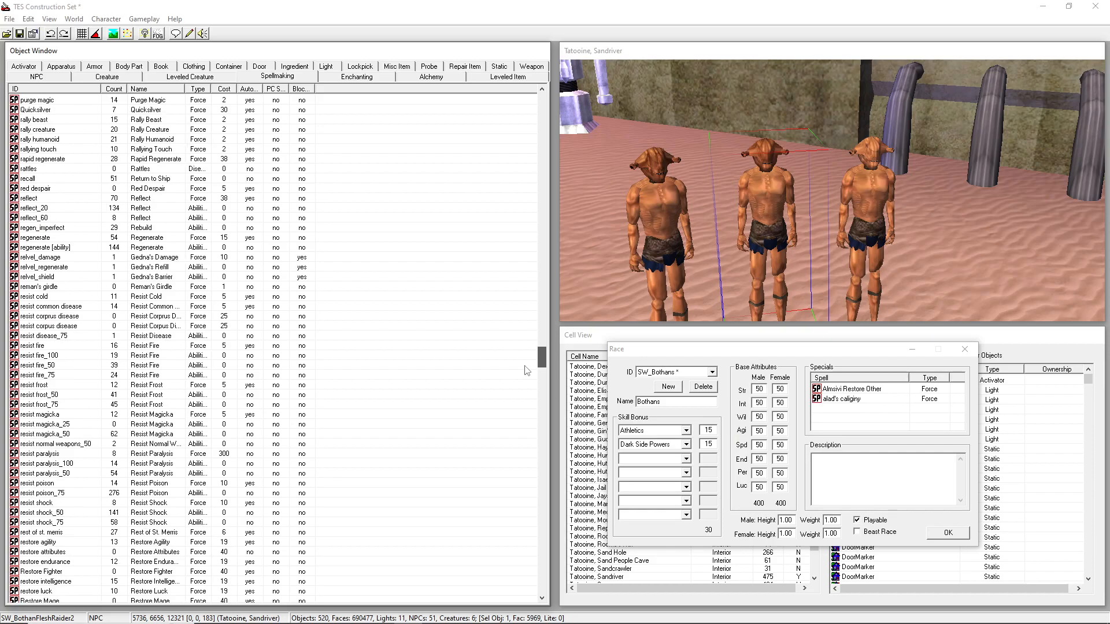
left_click_drag(54, 405, 852, 398)
left_click(831, 410)
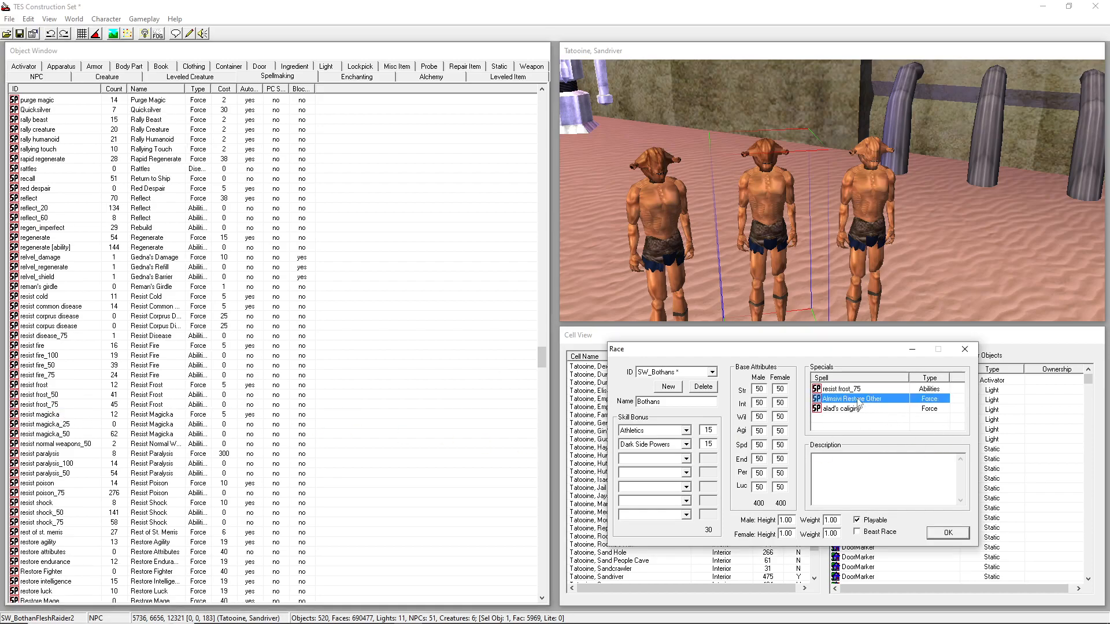
left_click(945, 533)
Examine the three finished Bothan NPCs in the Tatooine, Sandriver cell from several angles and distances.
middle_click_drag(758, 247, 807, 236, "shift")
scroll(842, 248, "down", 3)
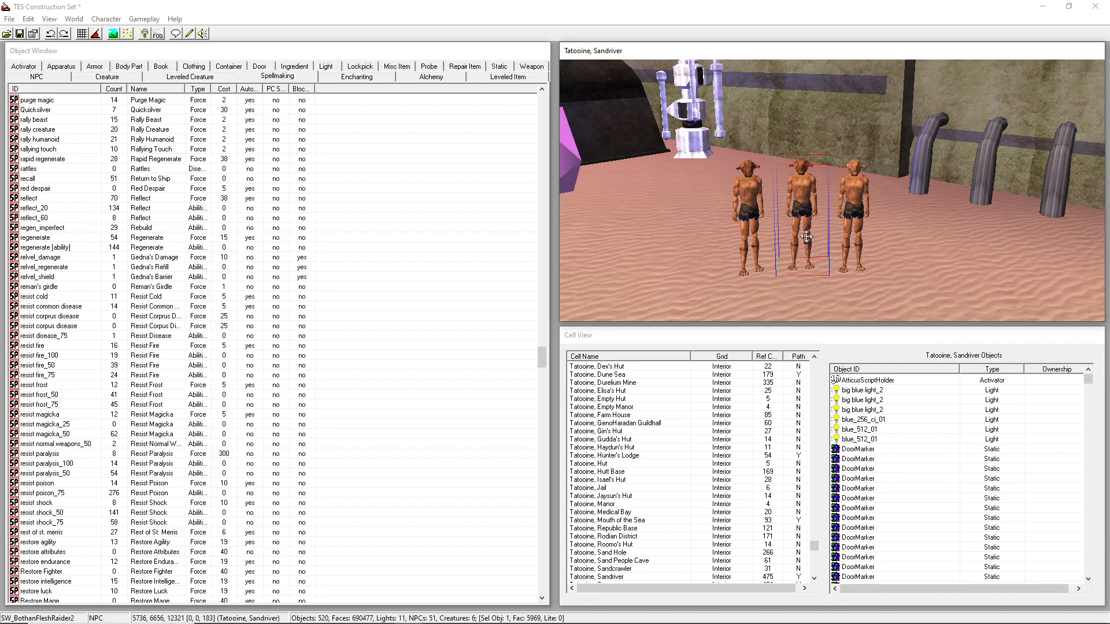
scroll(806, 236, "up", 3)
scroll(807, 236, "up", 3)
middle_click_drag(779, 192, 929, 157, "shift")
key("d")
mouse_move(823, 164)
middle_mouse_down()
mouse_move(795, 206)
mouse_move(825, 193)
mouse_move(825, 163)
middle_mouse_up()
scroll(826, 207, "down", 3)
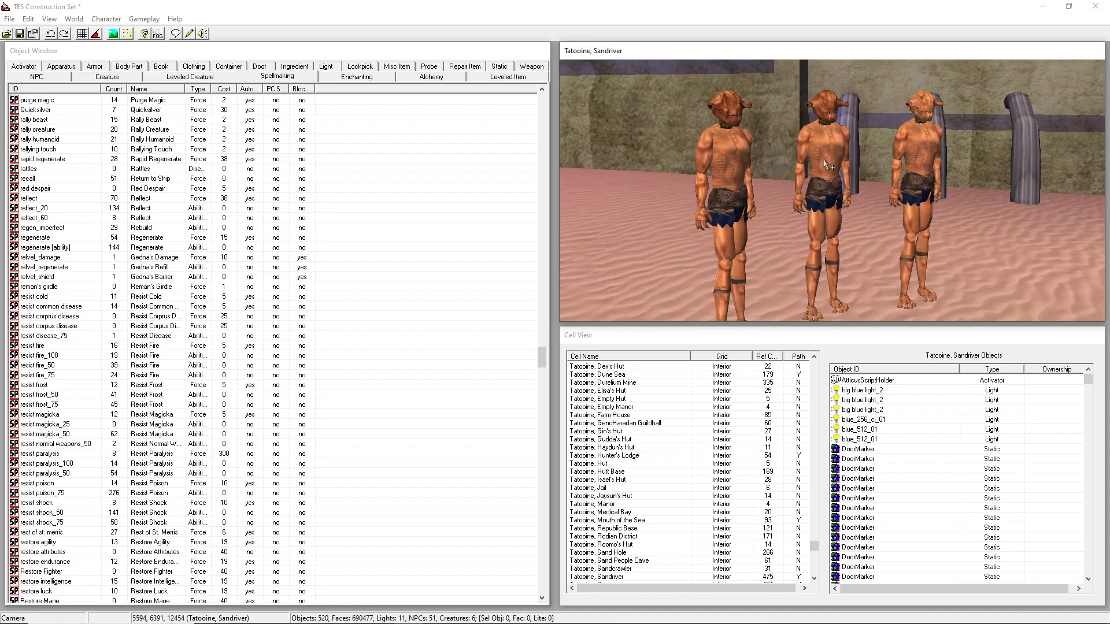
scroll(826, 166, "down", 2)
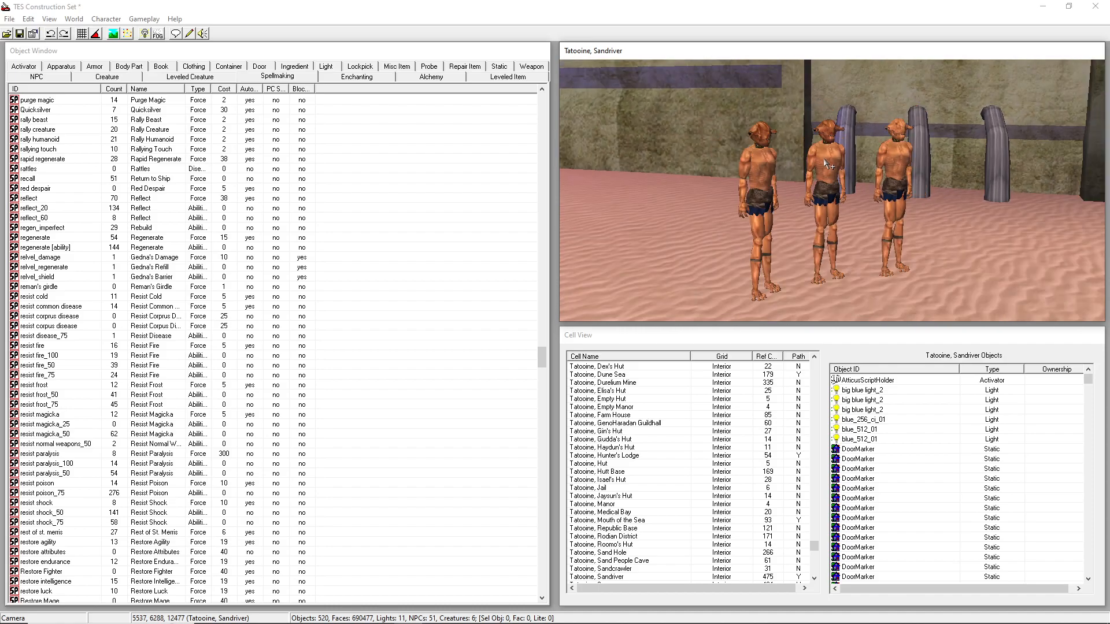